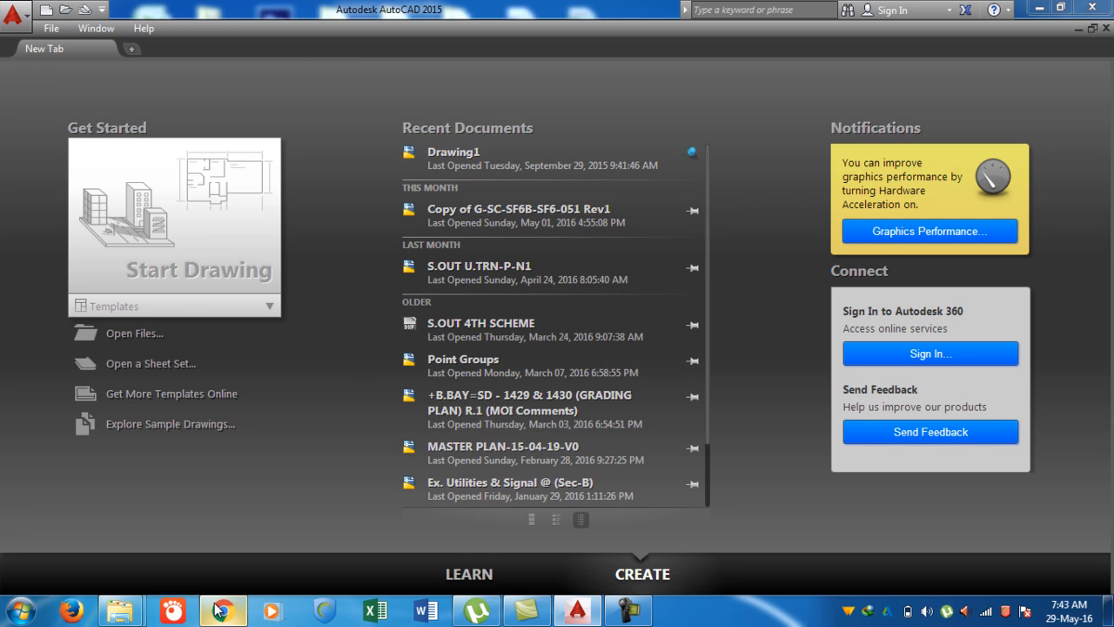
Start a new drawing and draw a rectangle between two freely picked corner points.
{"action": "left_click", "coordinate": [174, 269]}
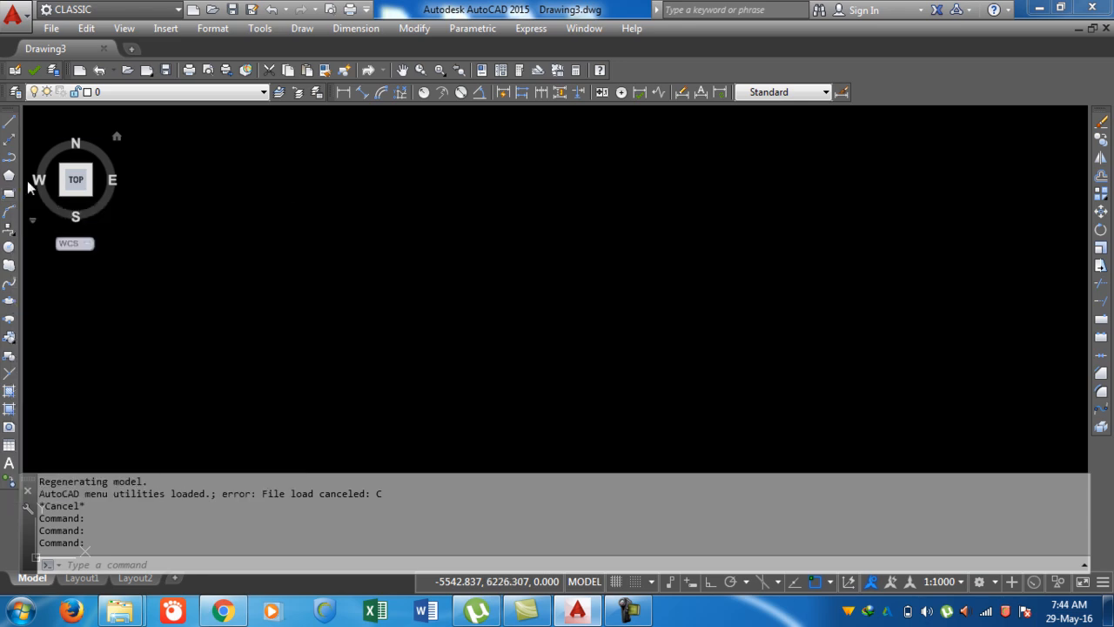
{"action": "left_click", "coordinate": [300, 27]}
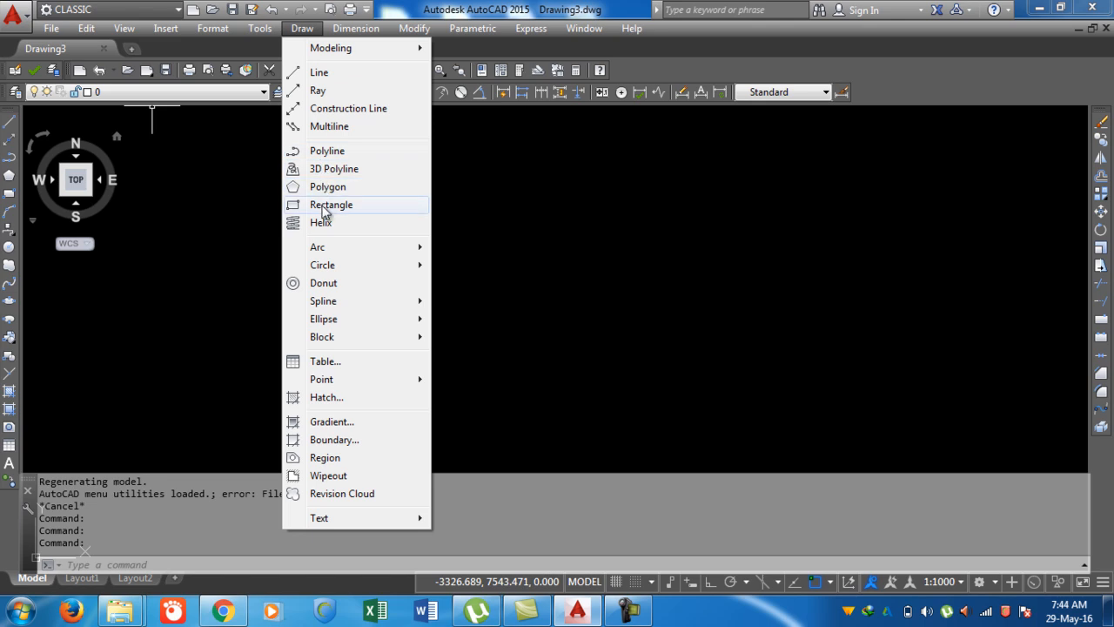
{"action": "left_click", "coordinate": [324, 208]}
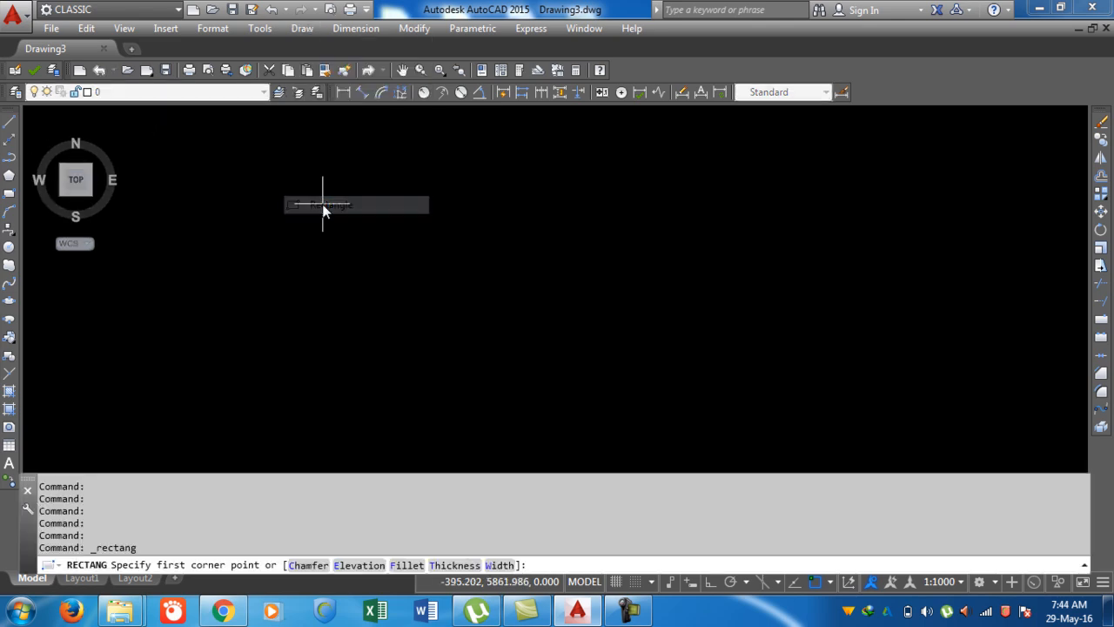
{"action": "left_click", "coordinate": [245, 342]}
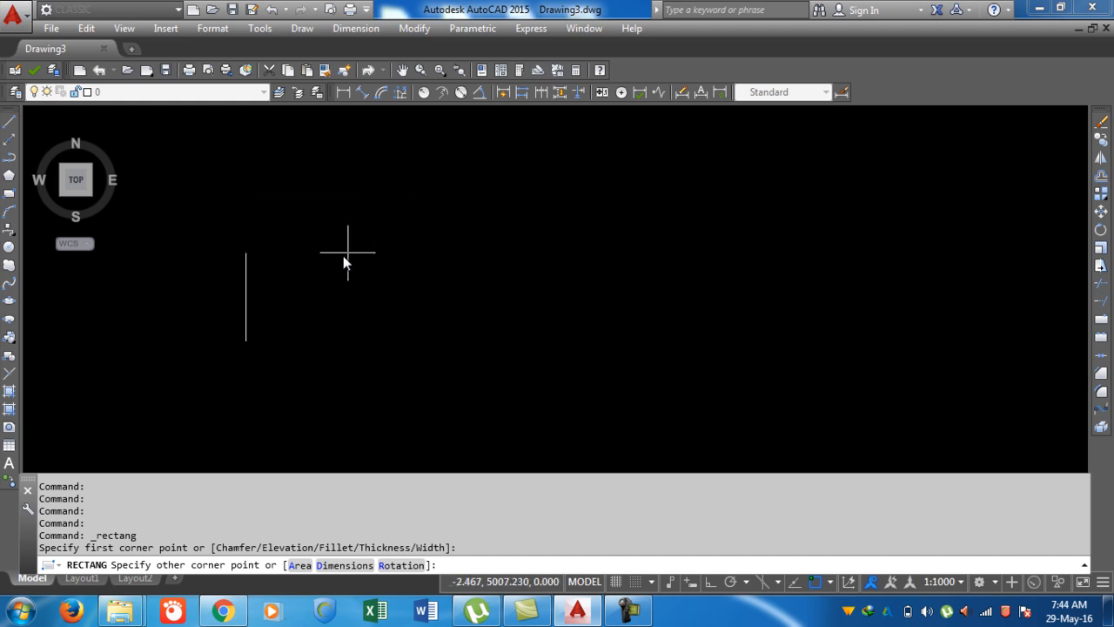
{"action": "left_click", "coordinate": [392, 235]}
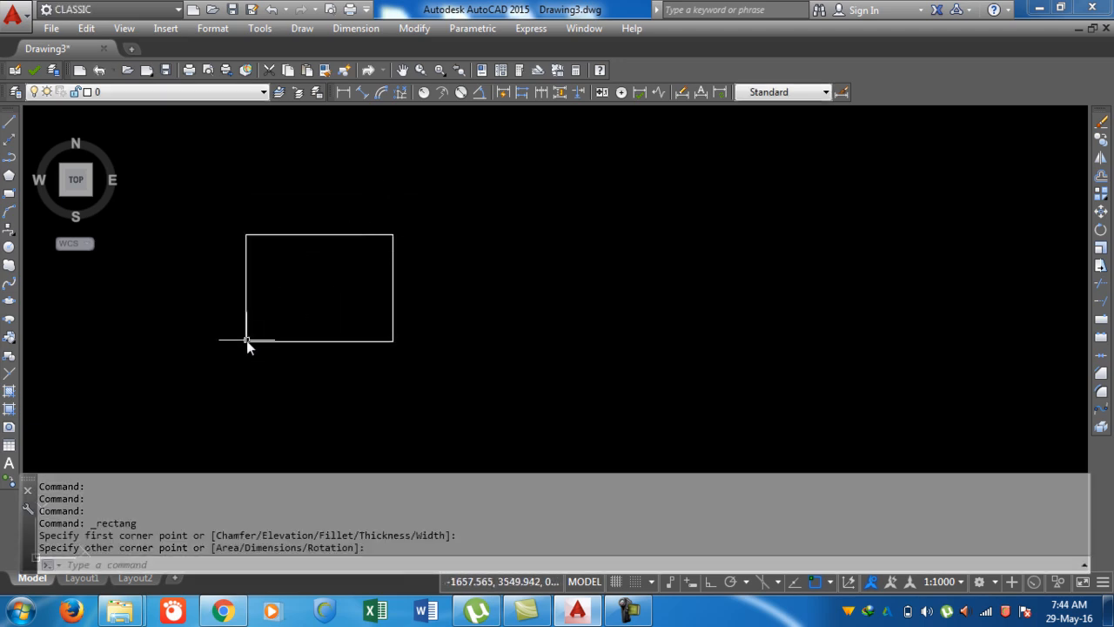
Draw a second, larger rectangle with the REC command beside the first one, using two freely picked corners.
{"action": "scroll", "coordinate": [204, 340], "scroll_direction": "down", "scroll_amount": 3}
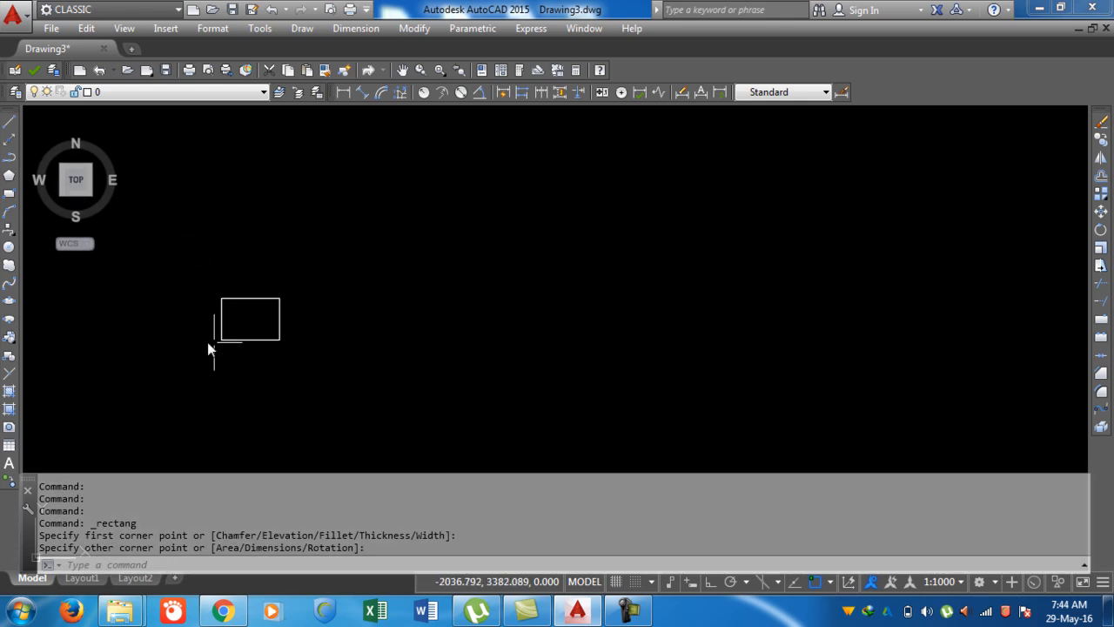
{"action": "left_click", "coordinate": [228, 277]}
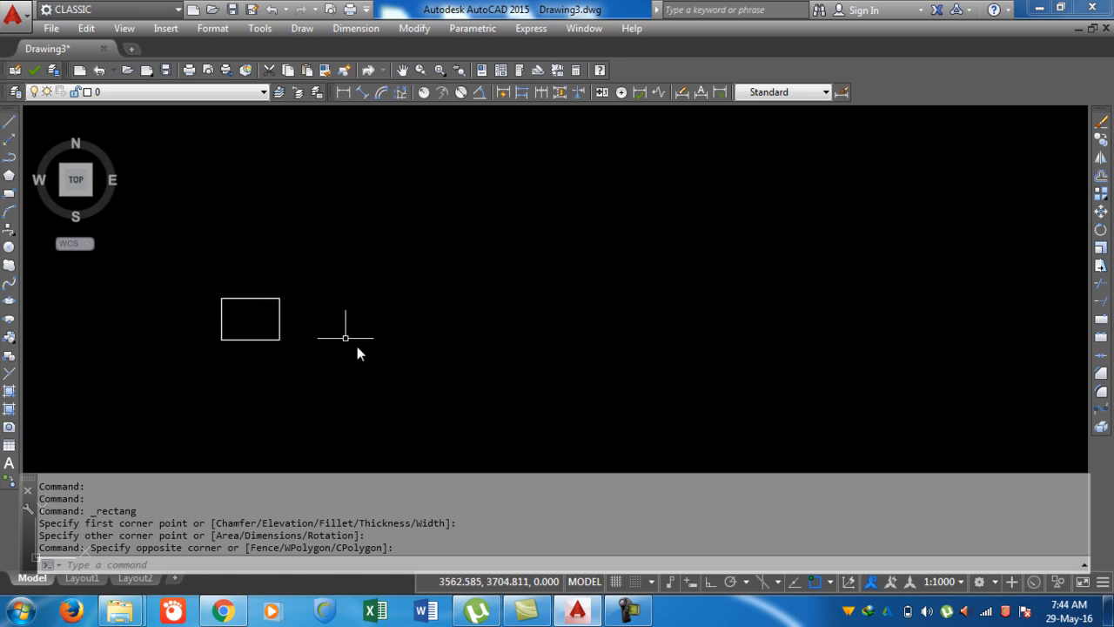
{"action": "key", "text": "Escape"}
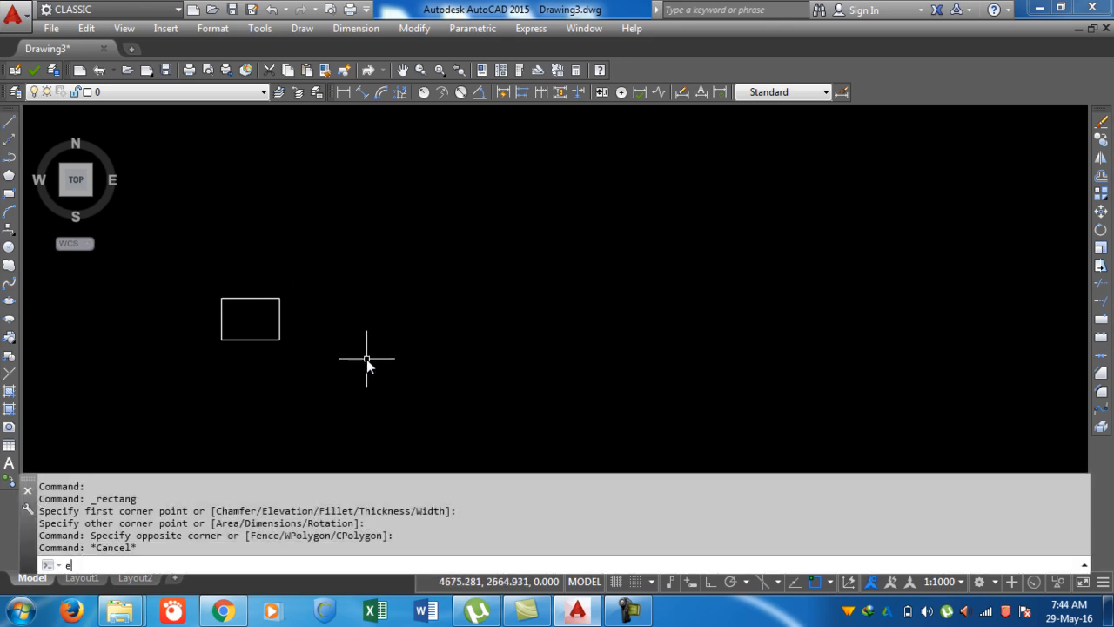
{"action": "type", "text": "rec"}
{"action": "key", "text": "Return"}
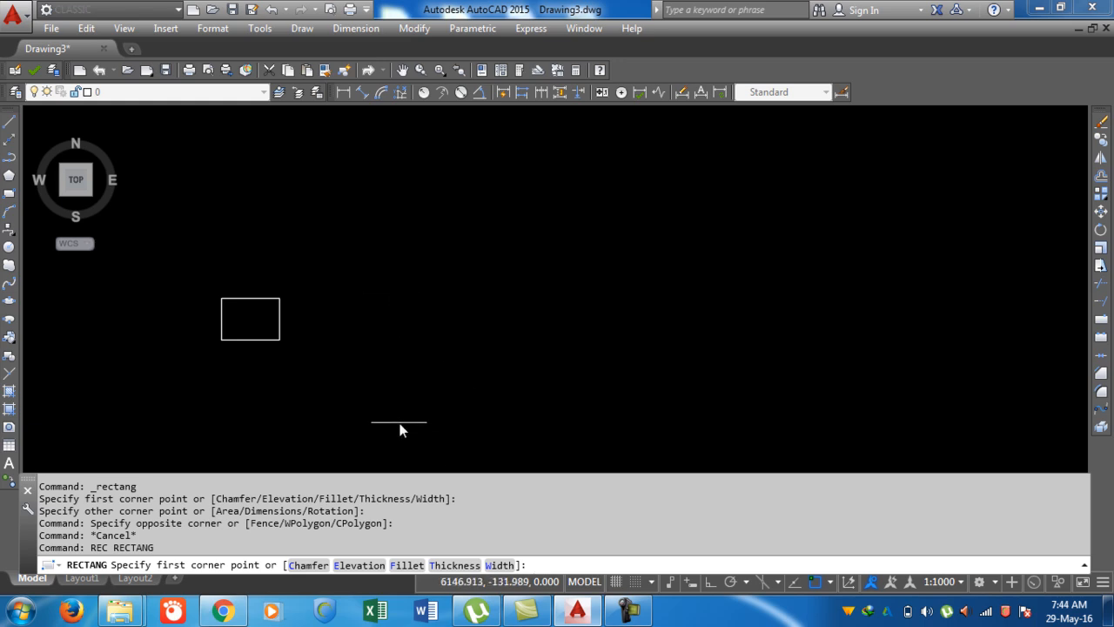
{"action": "left_click", "coordinate": [366, 383]}
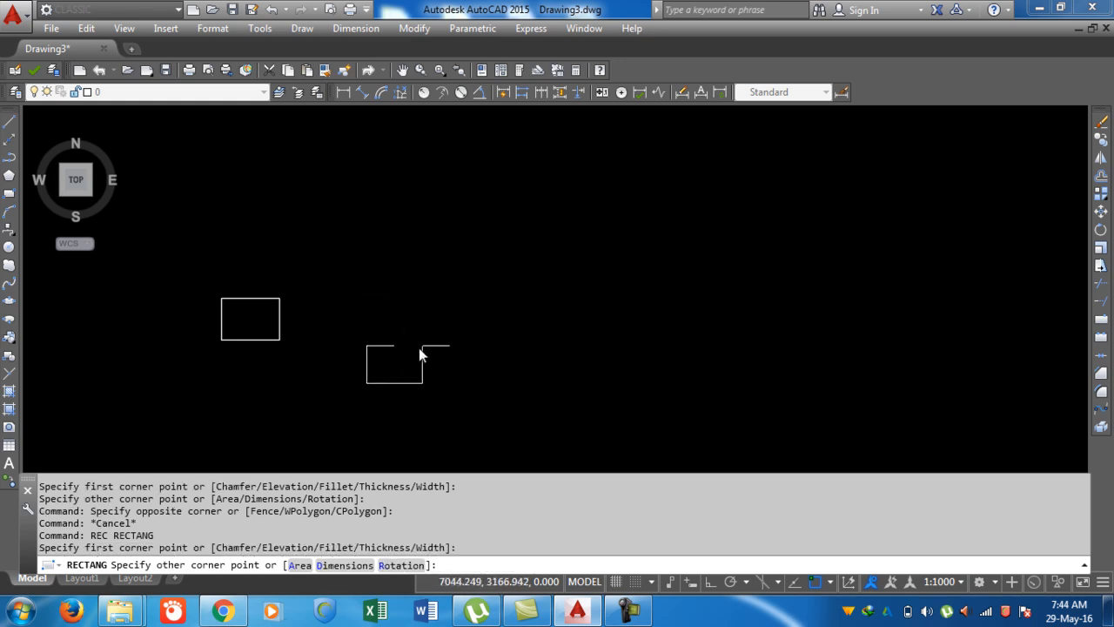
{"action": "left_click", "coordinate": [469, 287]}
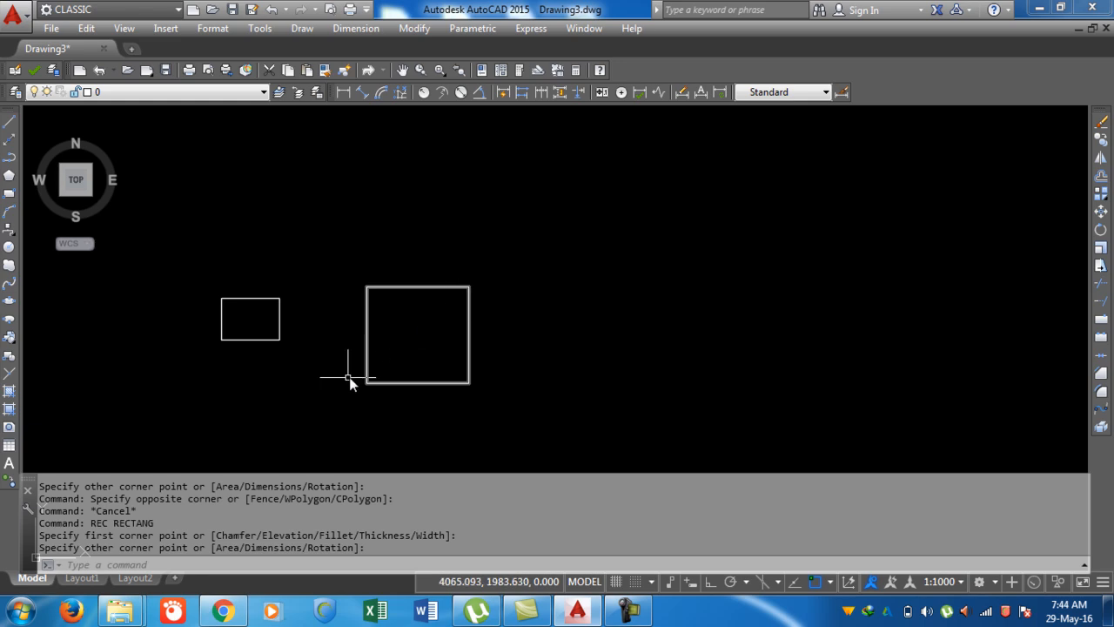
Erase both rectangles from the drawing.
{"action": "key", "text": "Escape"}
{"action": "left_click", "coordinate": [580, 431]}
{"action": "left_click", "coordinate": [157, 233]}
{"action": "key", "text": "Delete"}
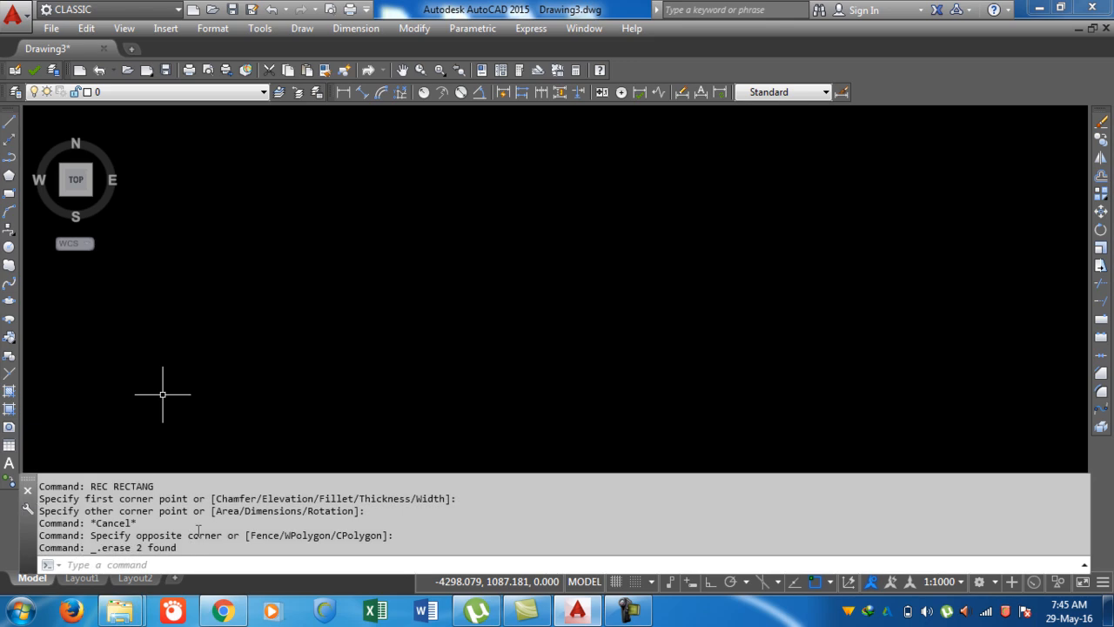
Draw a rectangle from a freely picked first corner, trying @-10-8 and then entering 0,0 as the opposite corner.
{"action": "left_click", "coordinate": [188, 563]}
{"action": "type", "text": "rec"}
{"action": "key", "text": "Return"}
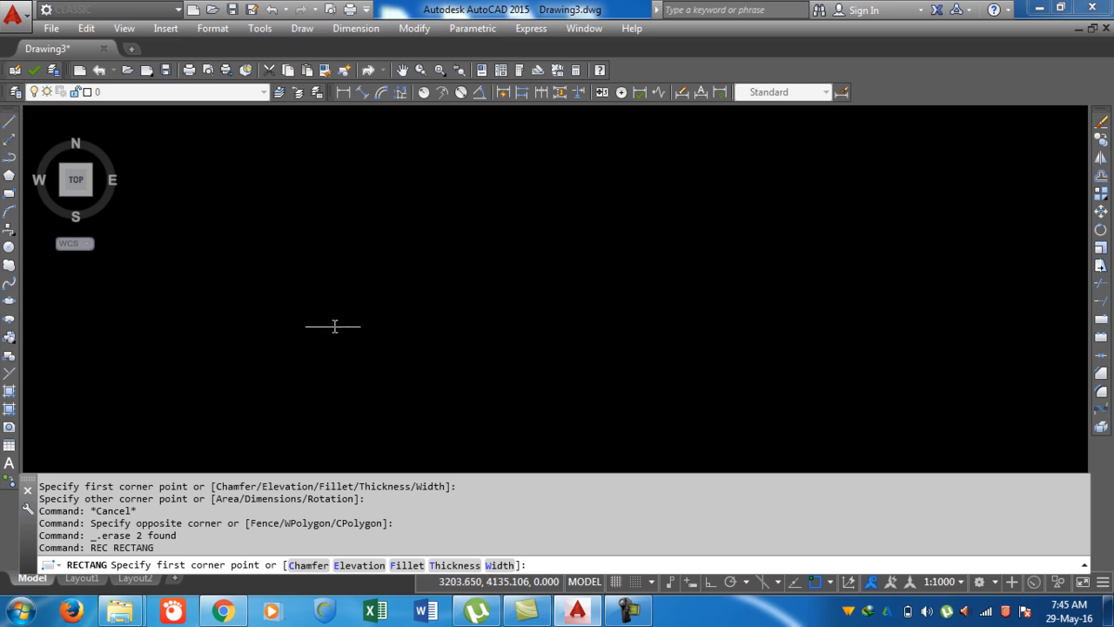
{"action": "left_click", "coordinate": [309, 365]}
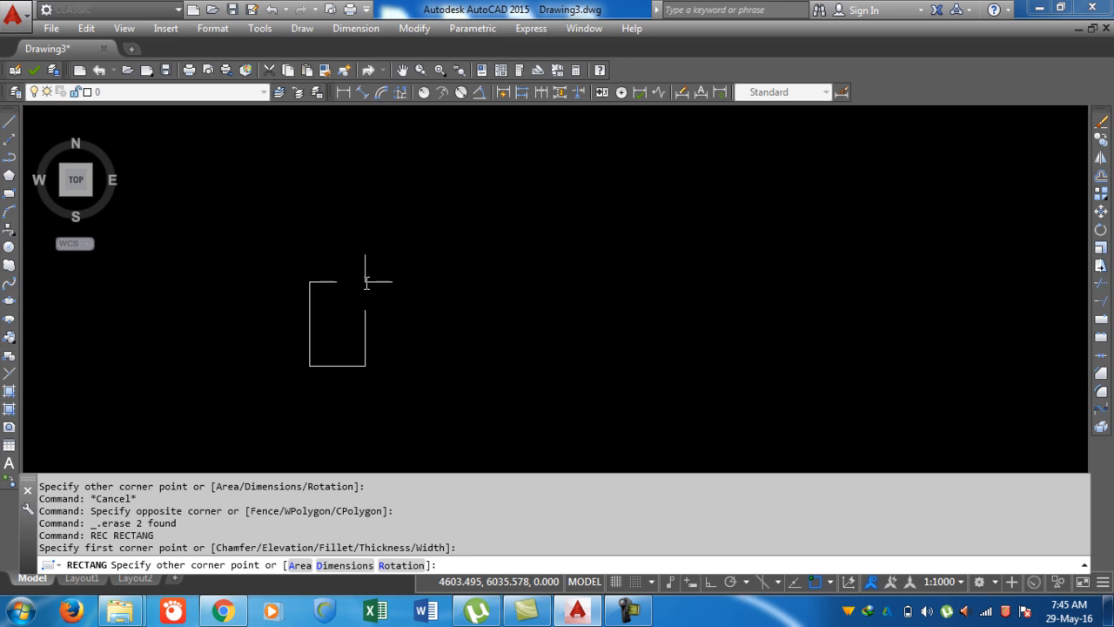
{"action": "type", "text": "@"}
{"action": "type", "text": "-10-8"}
{"action": "key", "text": "Return"}
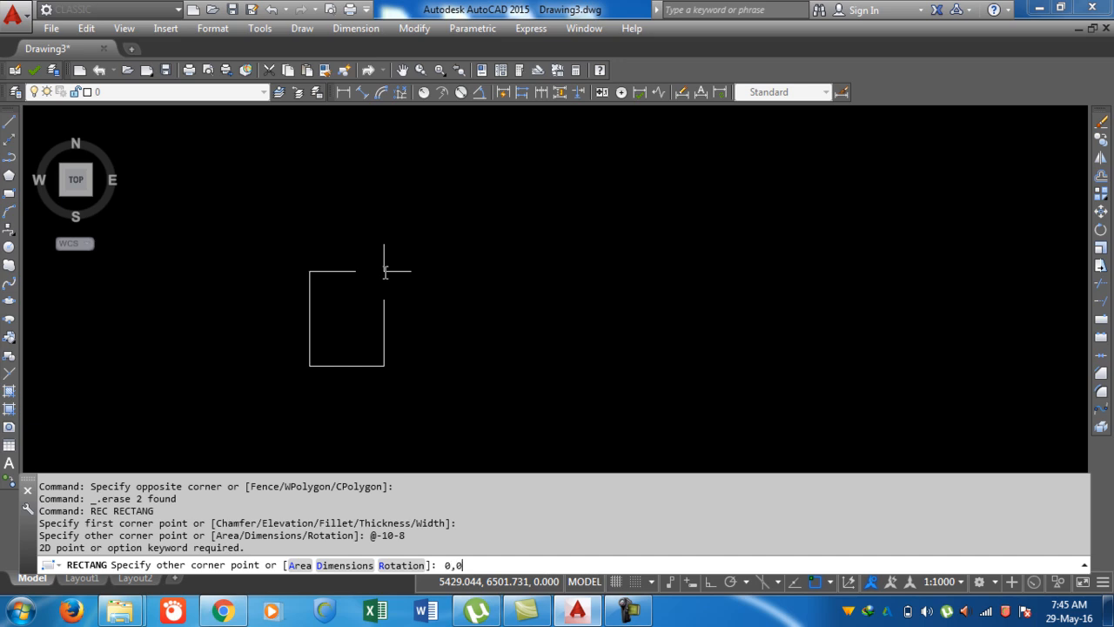
{"action": "key", "text": "Return"}
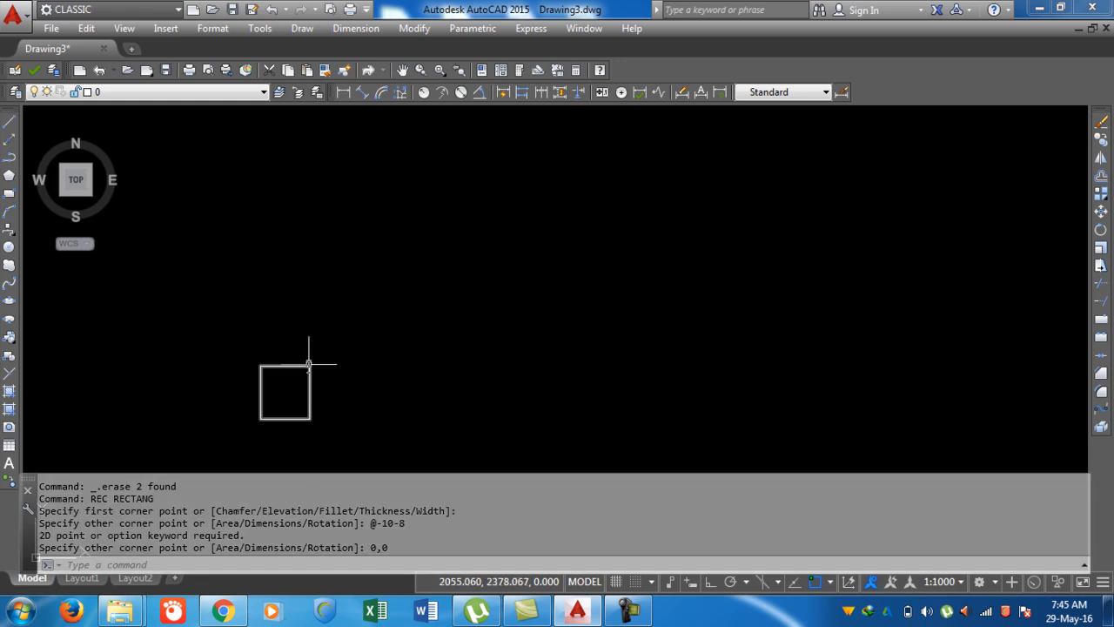
{"action": "mouse_move", "coordinate": [323, 340]}
{"action": "middle_mouse_down"}
{"action": "mouse_move", "coordinate": [343, 218]}
{"action": "mouse_move", "coordinate": [319, 258]}
{"action": "middle_mouse_up"}
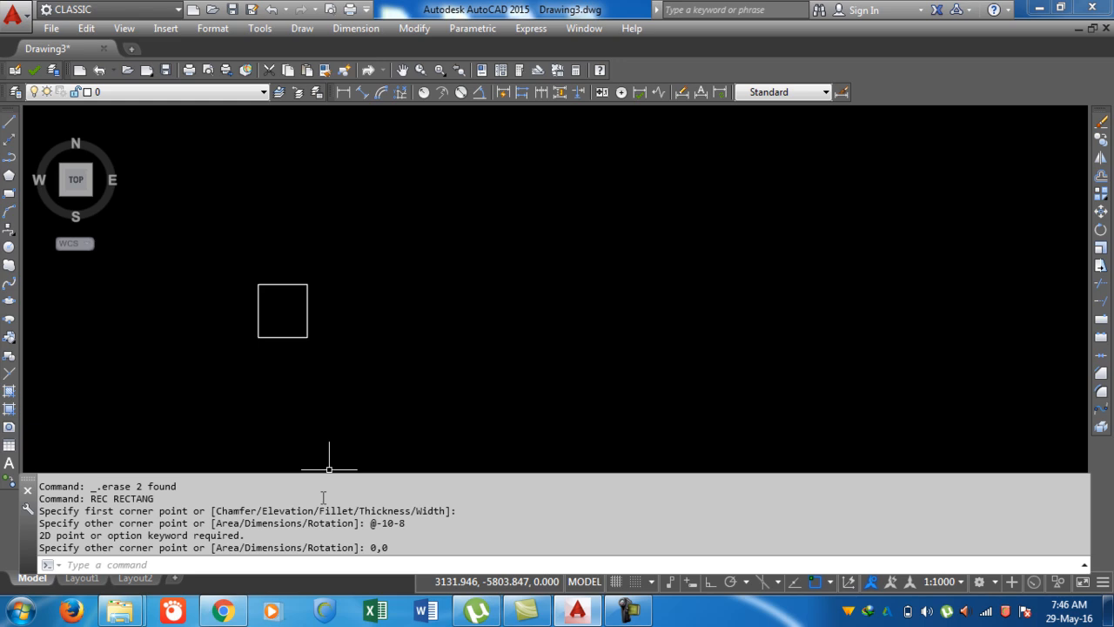
{"action": "type", "text": "REC"}
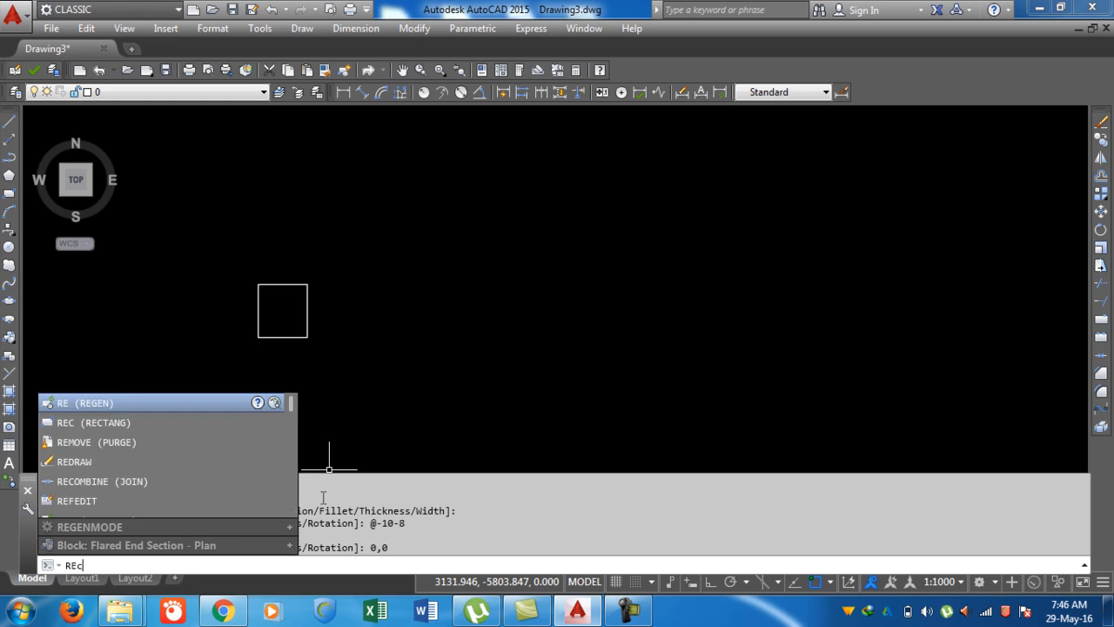
{"action": "key", "text": "Return"}
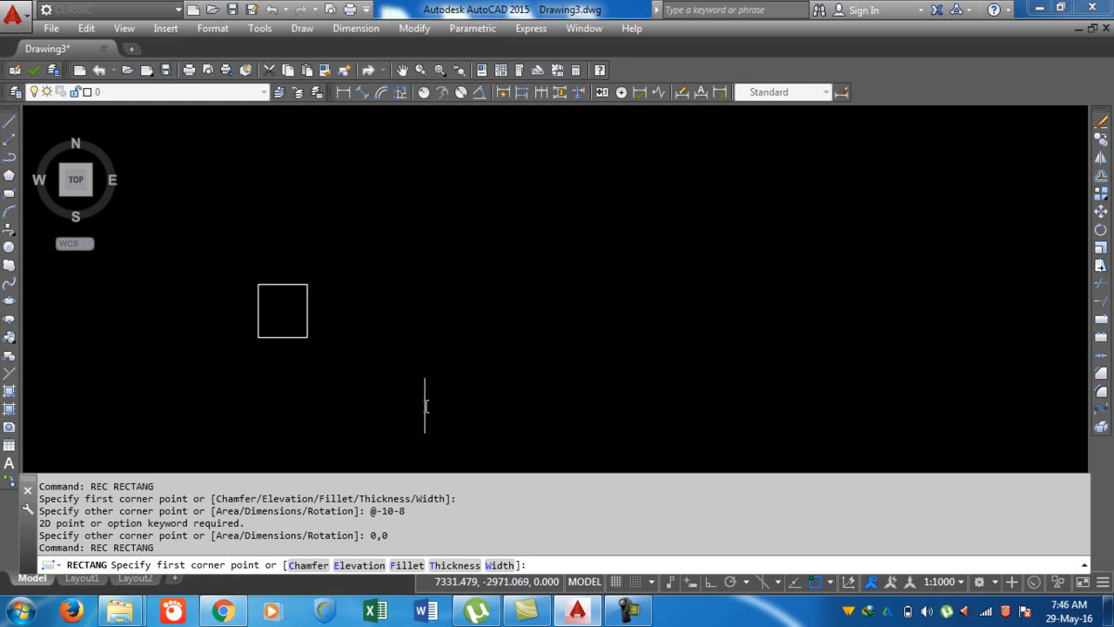
{"action": "type", "text": "0,0"}
{"action": "key", "text": "Return"}
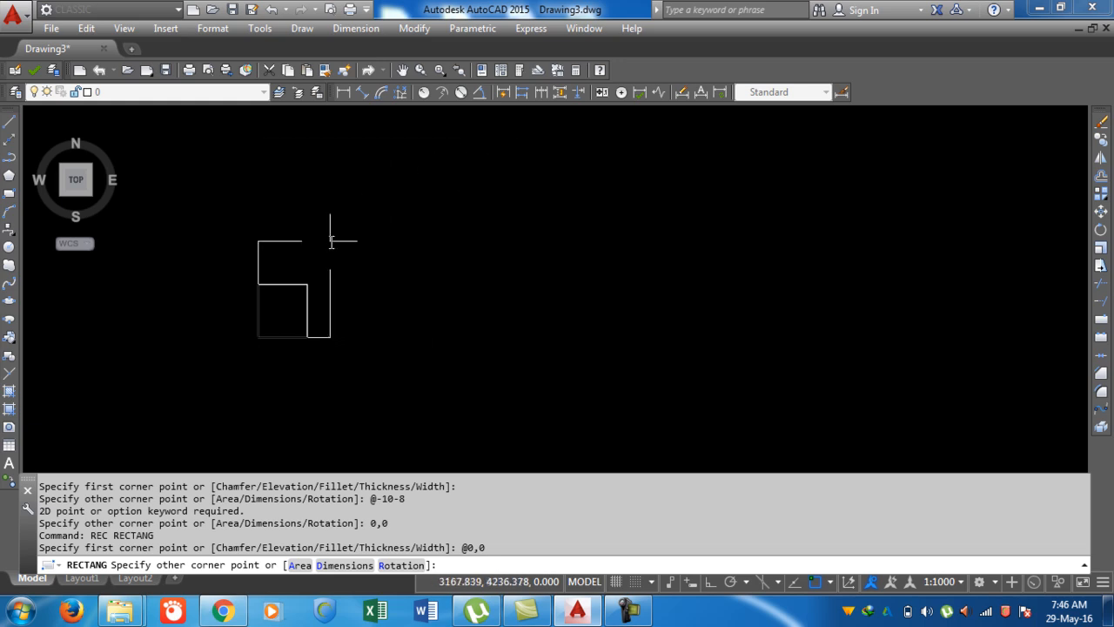
{"action": "type", "text": "@"}
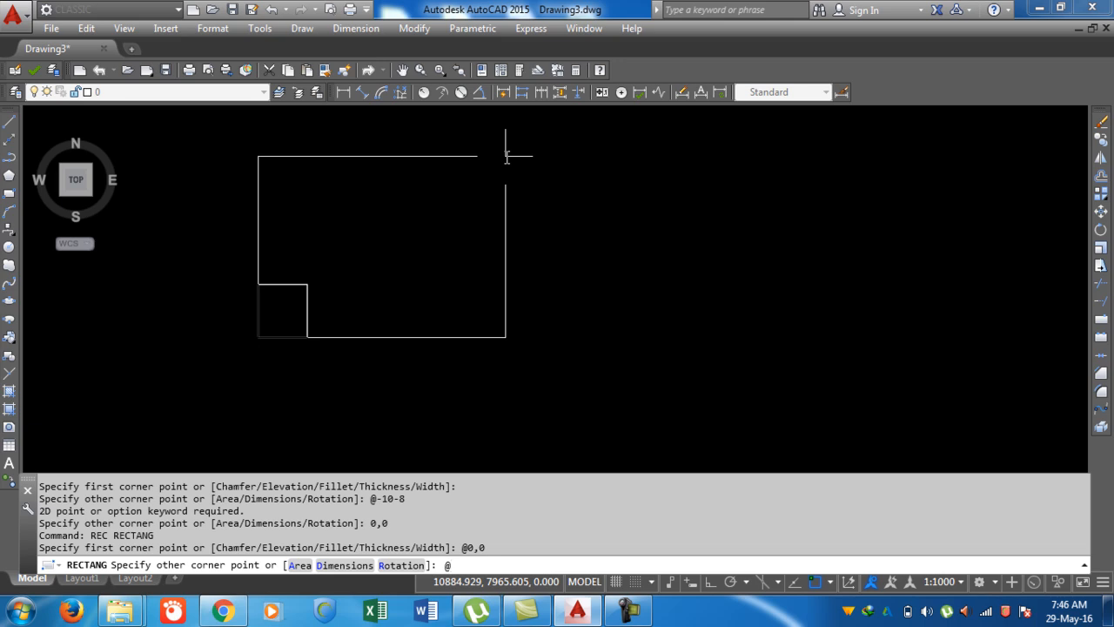
{"action": "type", "text": "20,1"}
{"action": "key", "text": "Return"}
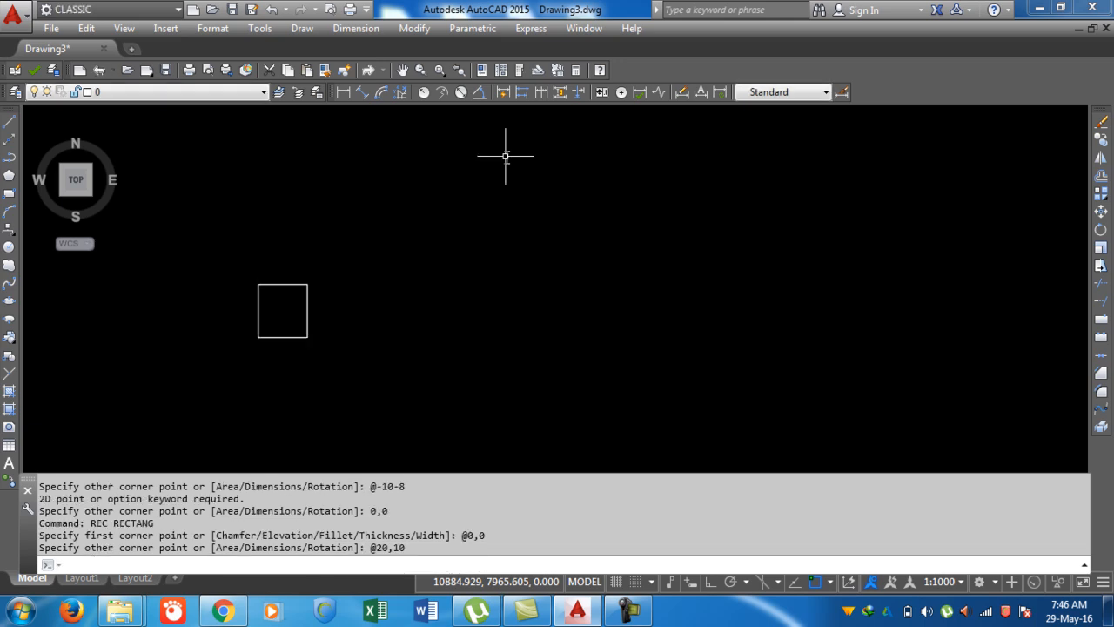
Add a vertical linear dimension outside the right edge of the large rectangle.
{"action": "scroll", "coordinate": [430, 388], "scroll_direction": "down", "scroll_amount": 2}
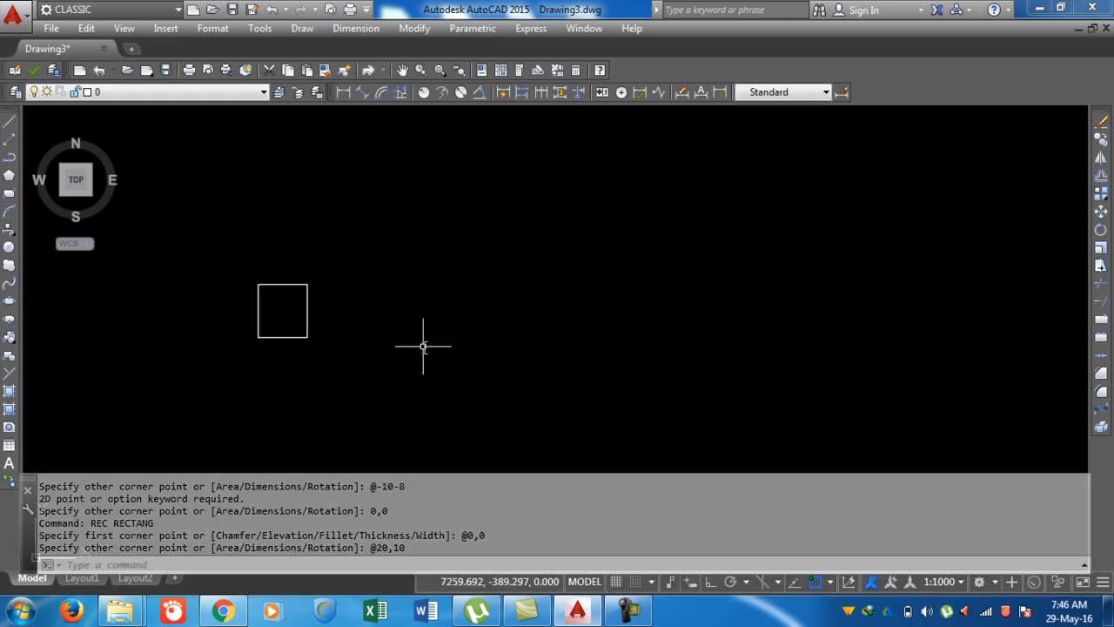
{"action": "type", "text": "z"}
{"action": "key", "text": "BackSpace"}
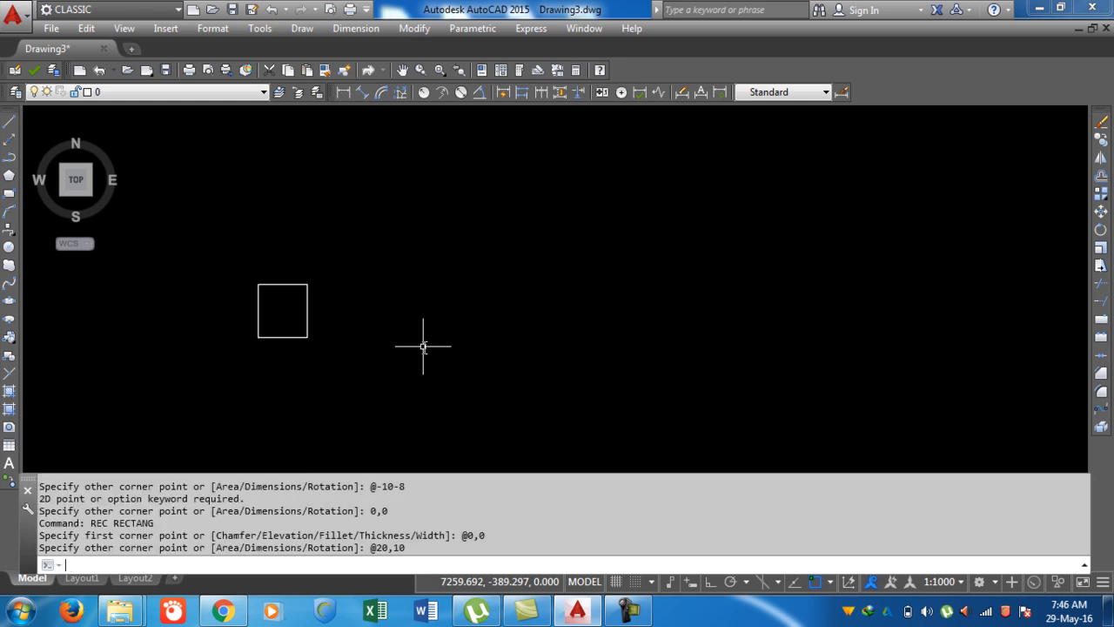
{"action": "scroll", "coordinate": [410, 345], "scroll_direction": "down", "scroll_amount": 1}
{"action": "scroll", "coordinate": [427, 333], "scroll_direction": "up", "scroll_amount": 5}
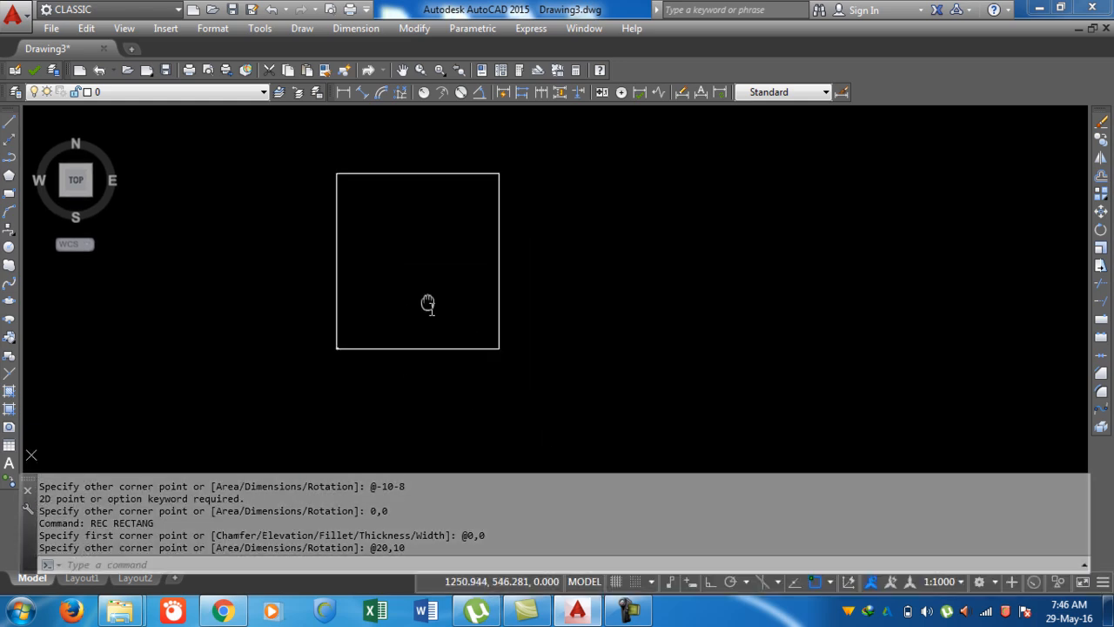
{"action": "left_click", "coordinate": [345, 93]}
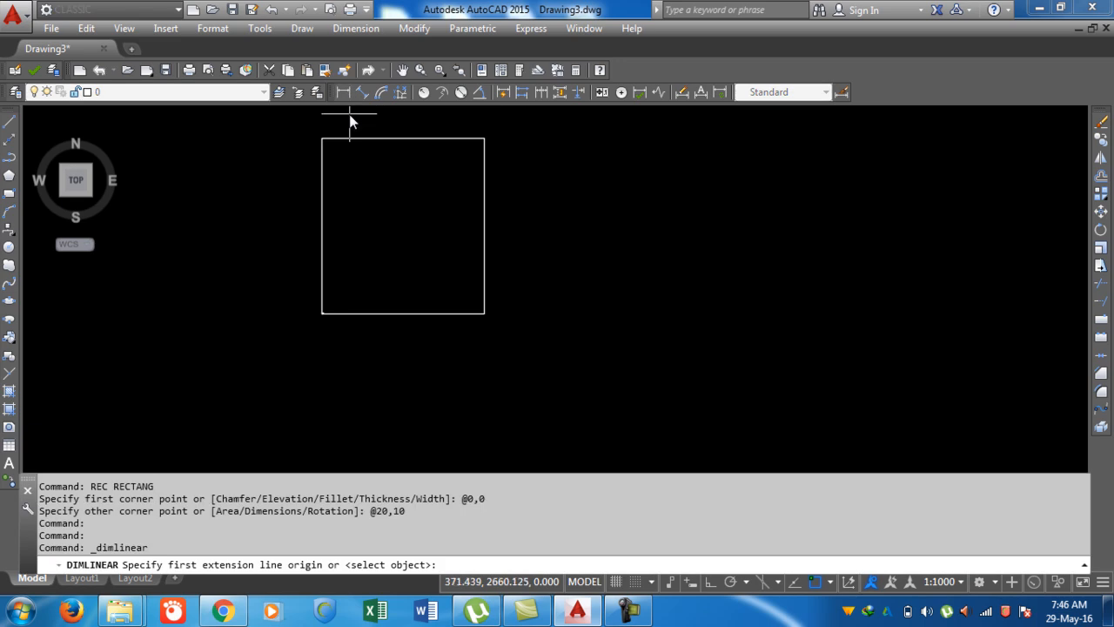
{"action": "left_click", "coordinate": [484, 233]}
{"action": "left_click", "coordinate": [512, 233]}
{"action": "scroll", "coordinate": [513, 233], "scroll_direction": "up", "scroll_amount": 4}
{"action": "scroll", "coordinate": [520, 248], "scroll_direction": "down", "scroll_amount": 2}
Add a horizontal linear dimension below the bottom edge of the large rectangle.
{"action": "key", "text": "Return"}
{"action": "key", "text": "Return"}
{"action": "left_click", "coordinate": [352, 369]}
{"action": "left_click", "coordinate": [355, 383]}
{"action": "key", "text": "Return"}
{"action": "scroll", "coordinate": [344, 398], "scroll_direction": "up", "scroll_amount": 5}
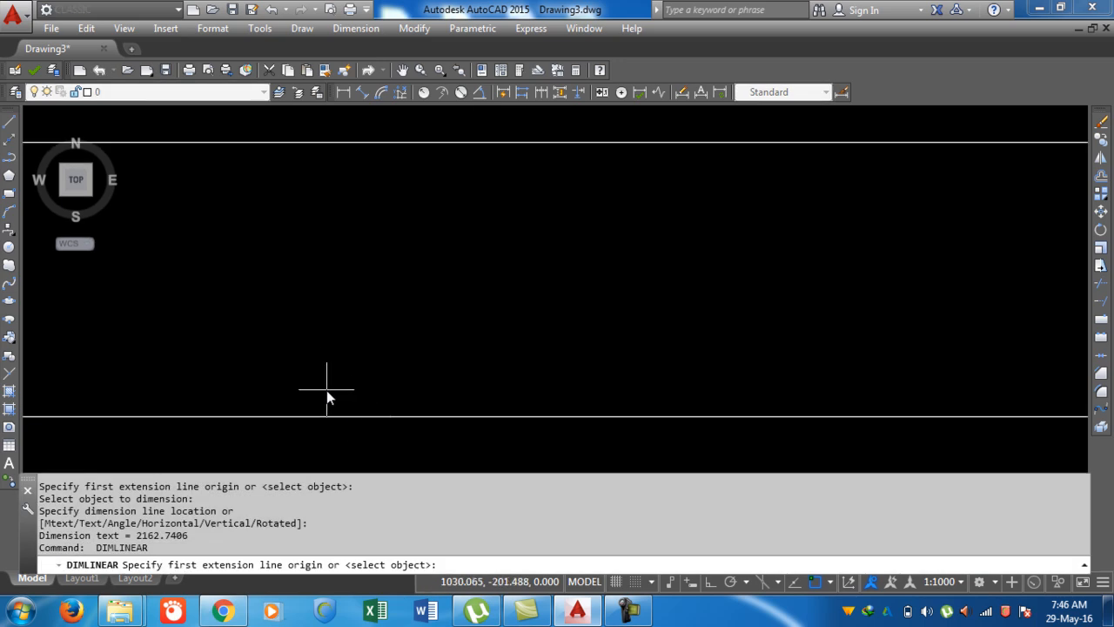
{"action": "scroll", "coordinate": [444, 306], "scroll_direction": "down", "scroll_amount": 4}
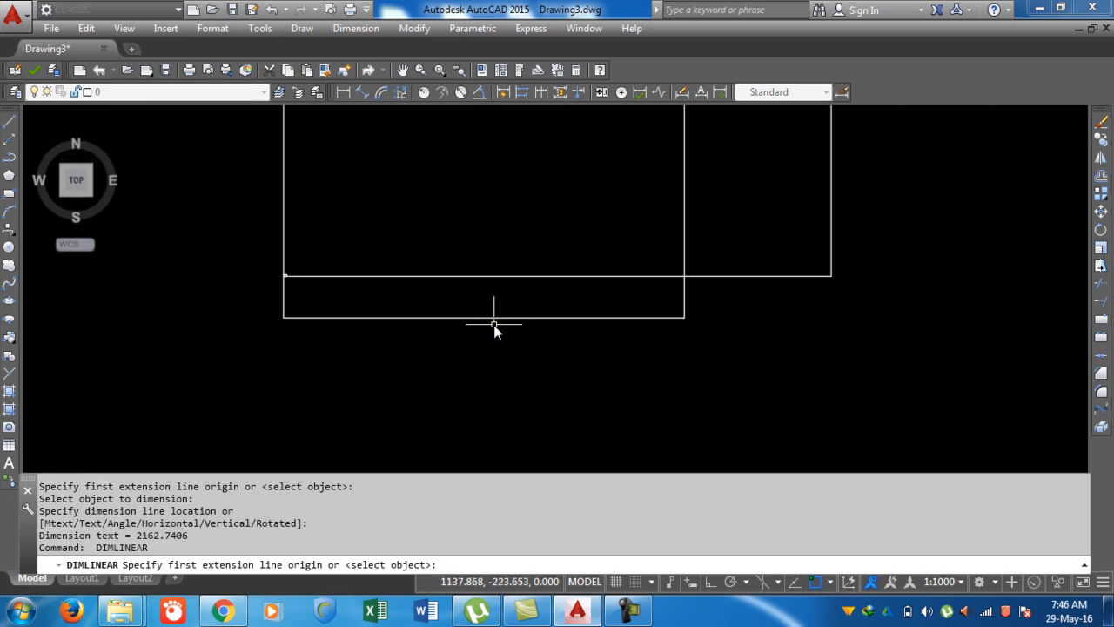
{"action": "key", "text": "Escape"}
Set the DIMSCALE variable to 5.
{"action": "type", "text": "dim"}
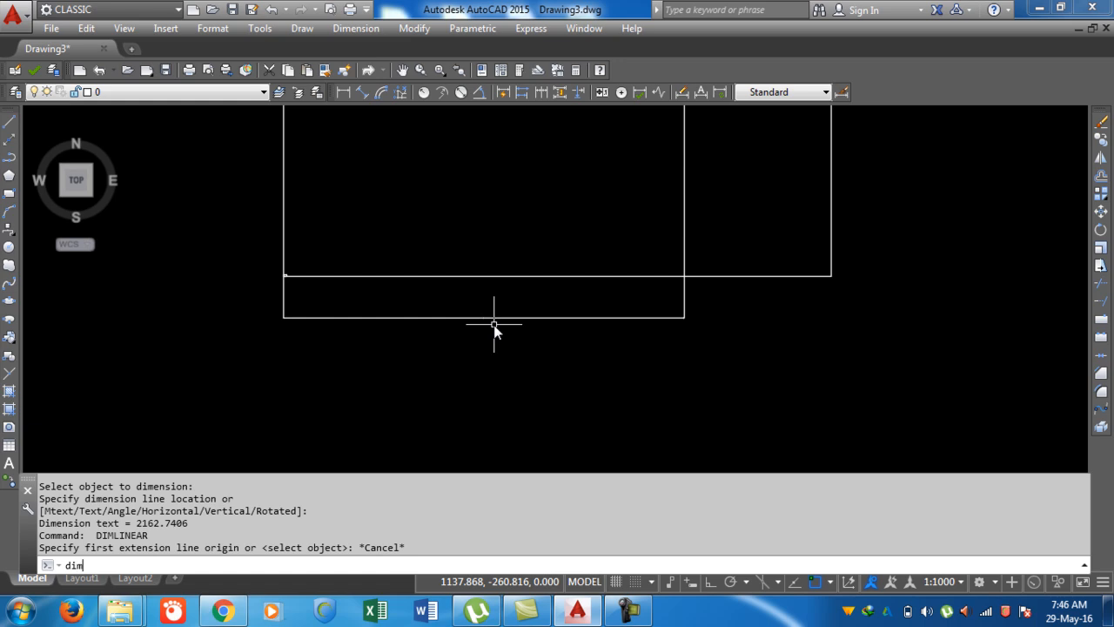
{"action": "type", "text": "scale"}
{"action": "key", "text": "Return"}
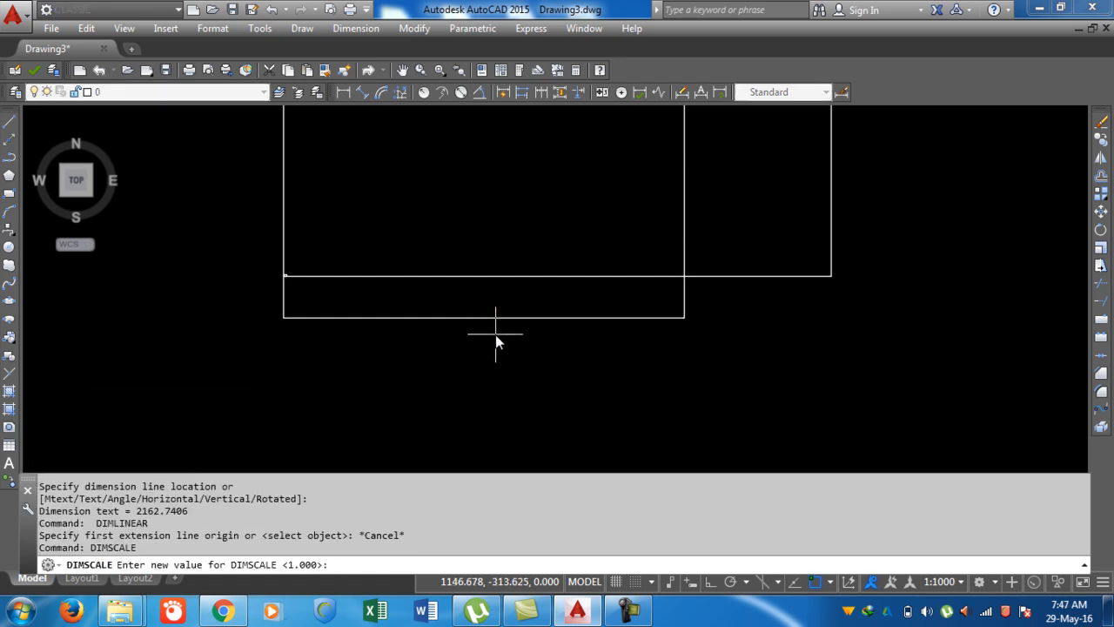
{"action": "type", "text": "5"}
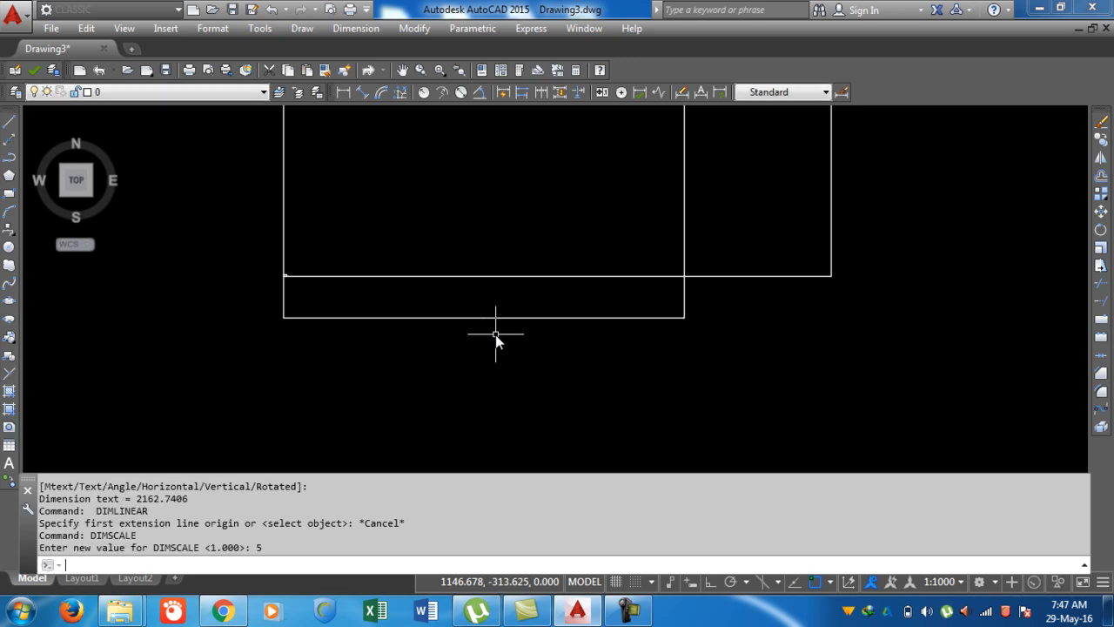
{"action": "key", "text": "Return"}
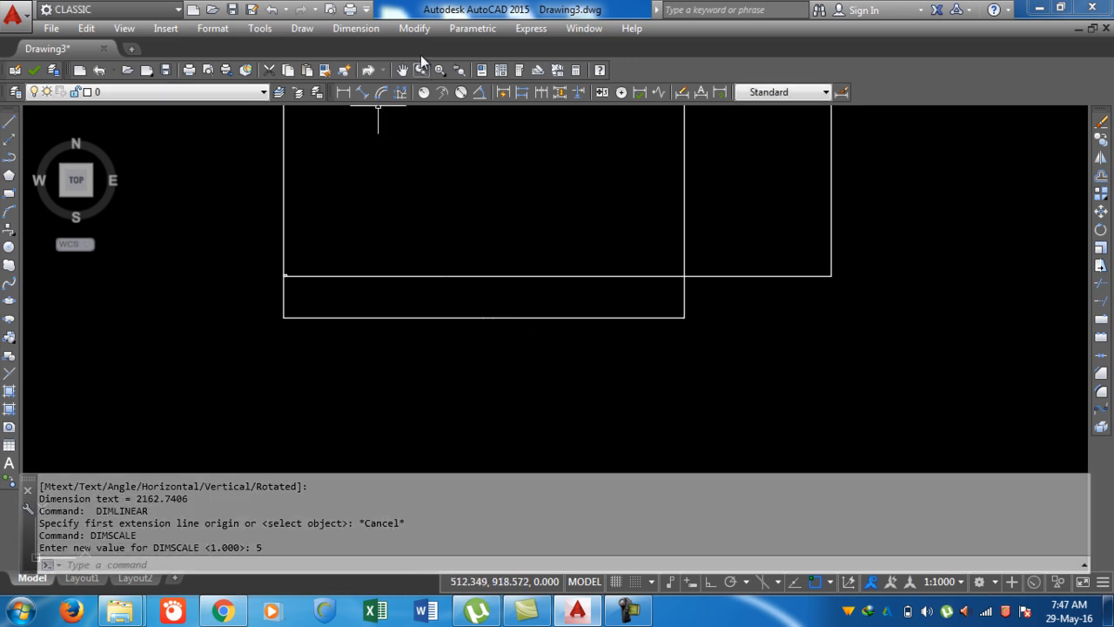
Update the two linear dimensions around the large rectangle to the current dimension style settings.
{"action": "left_click", "coordinate": [355, 29]}
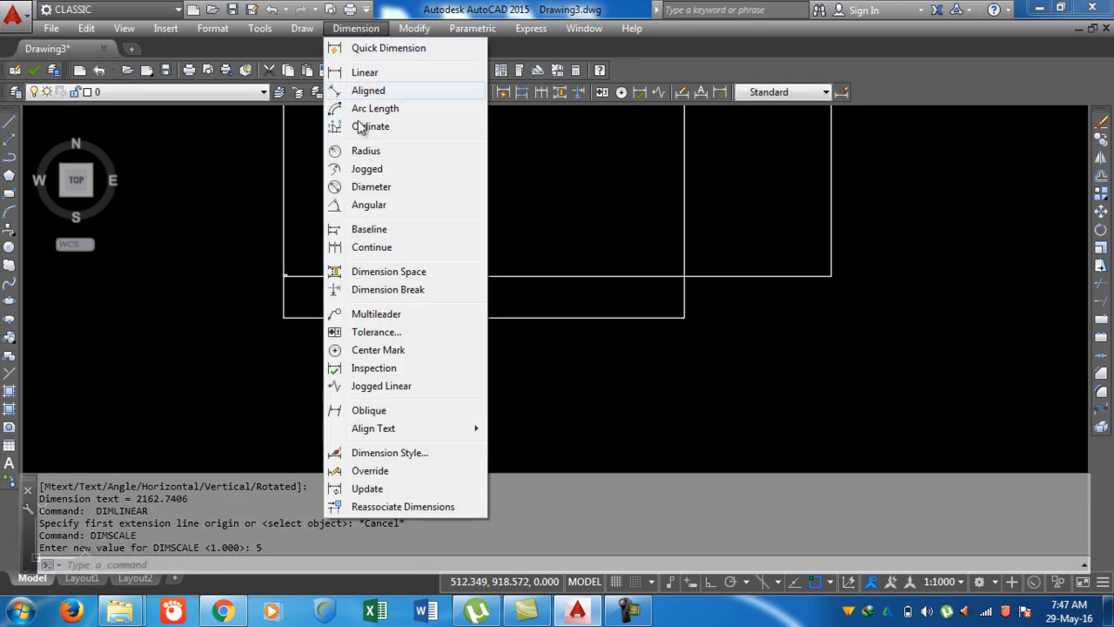
{"action": "left_click", "coordinate": [387, 489]}
{"action": "scroll", "coordinate": [447, 447], "scroll_direction": "down", "scroll_amount": 5}
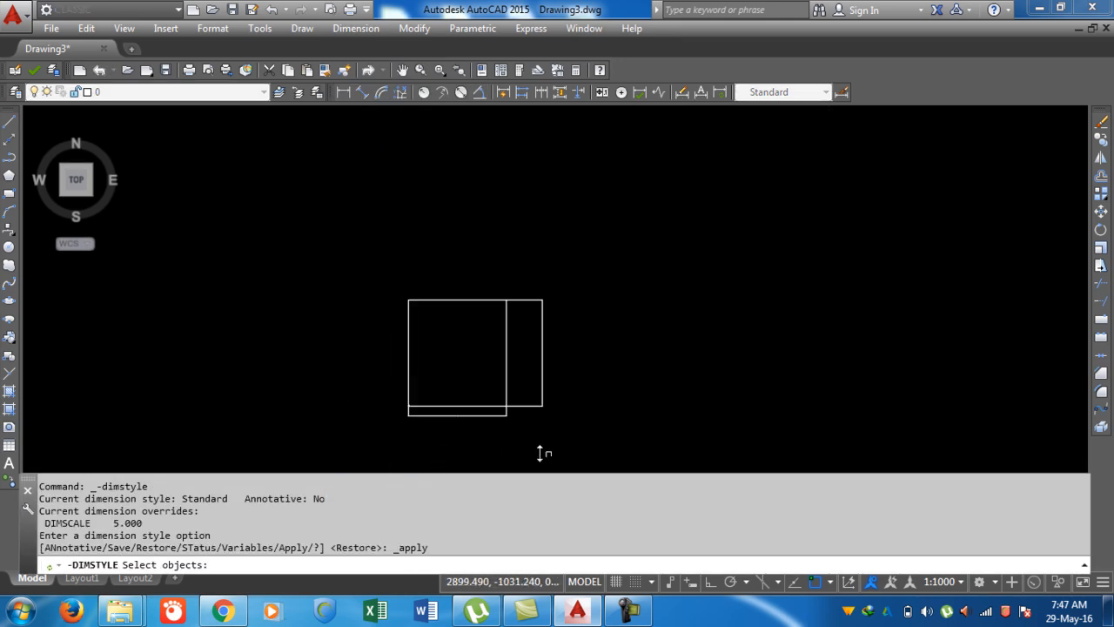
{"action": "left_click", "coordinate": [629, 452]}
{"action": "left_click", "coordinate": [288, 313]}
{"action": "key", "text": "Return"}
{"action": "scroll", "coordinate": [540, 348], "scroll_direction": "up", "scroll_amount": 8}
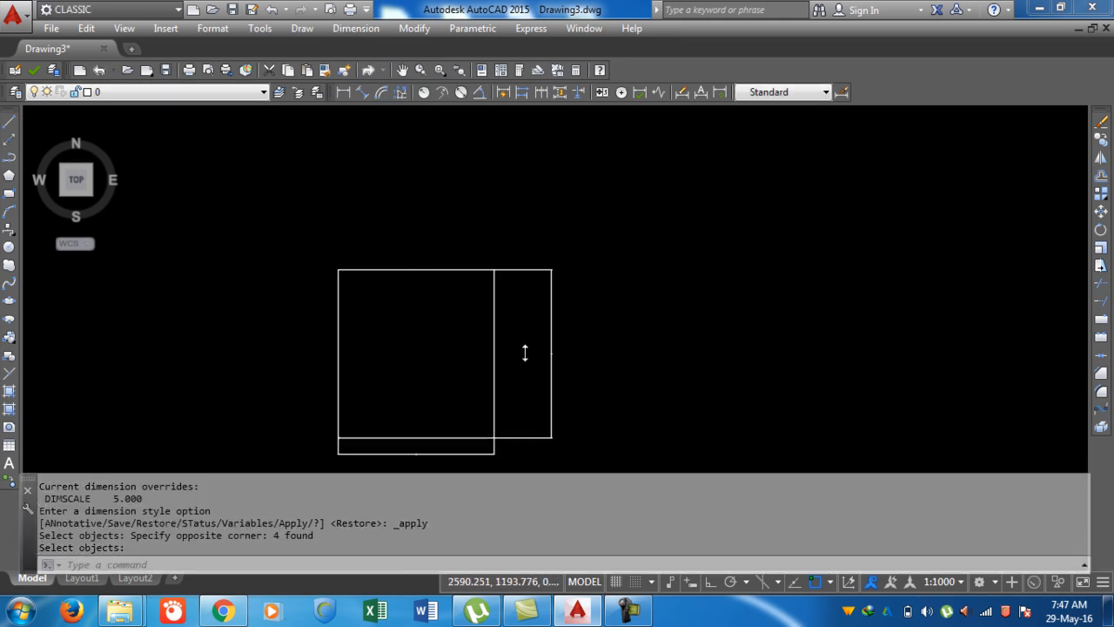
{"action": "scroll", "coordinate": [421, 343], "scroll_direction": "up", "scroll_amount": 2}
{"action": "scroll", "coordinate": [426, 342], "scroll_direction": "down", "scroll_amount": 3}
{"action": "scroll", "coordinate": [435, 347], "scroll_direction": "up", "scroll_amount": 2}
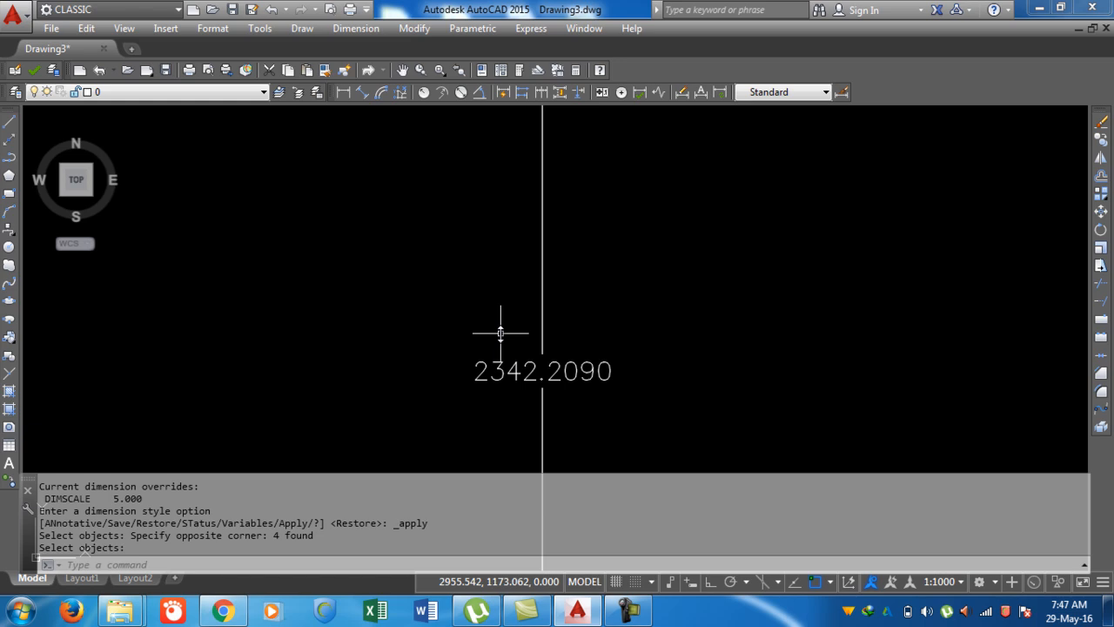
{"action": "scroll", "coordinate": [503, 331], "scroll_direction": "down", "scroll_amount": 3}
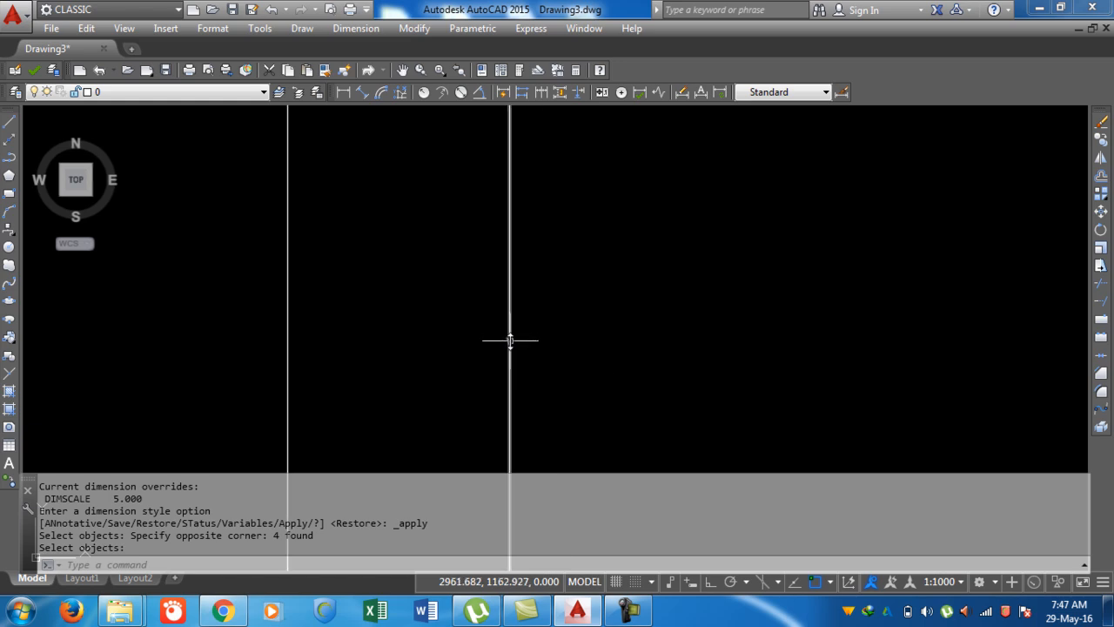
{"action": "left_click", "coordinate": [628, 610]}
{"action": "left_click", "coordinate": [1037, 532]}
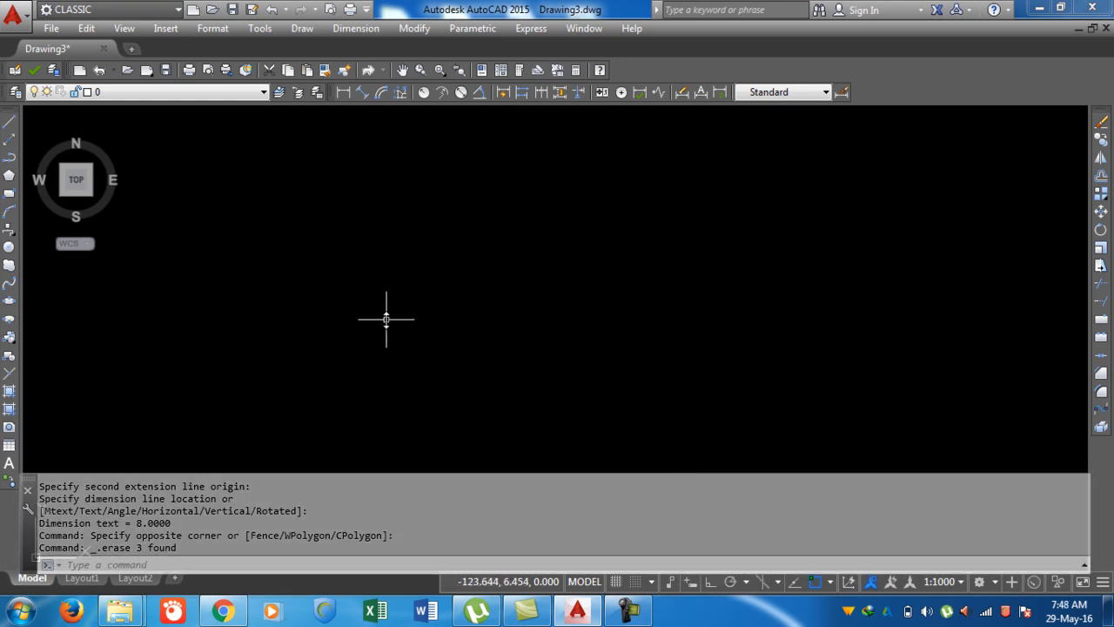
Draw a rectangle with its first corner at 0,0 and its opposite corner at 10,8.
{"action": "type", "text": "rec"}
{"action": "key", "text": "Return"}
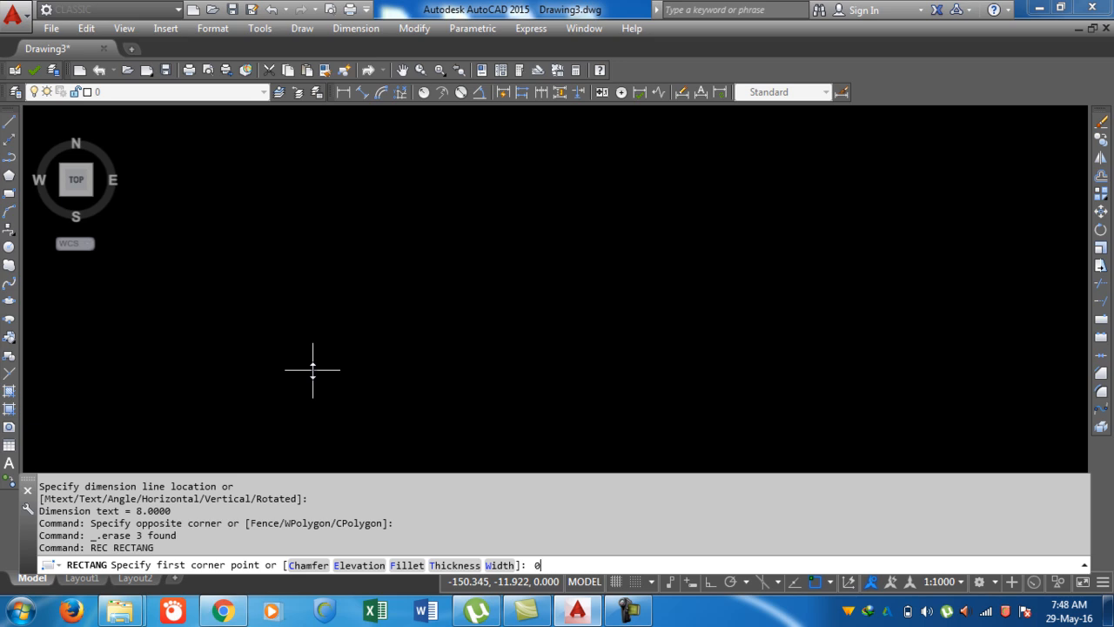
{"action": "type", "text": "0,0"}
{"action": "key", "text": "Return"}
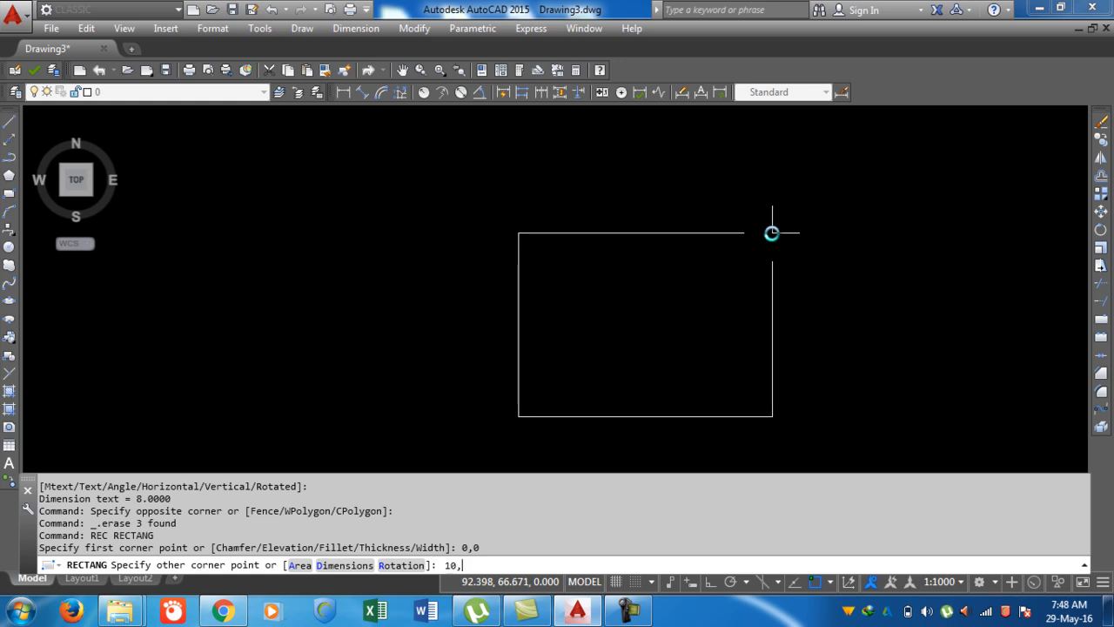
{"action": "type", "text": "8"}
{"action": "key", "text": "Return"}
{"action": "scroll", "coordinate": [533, 415], "scroll_direction": "up", "scroll_amount": 5}
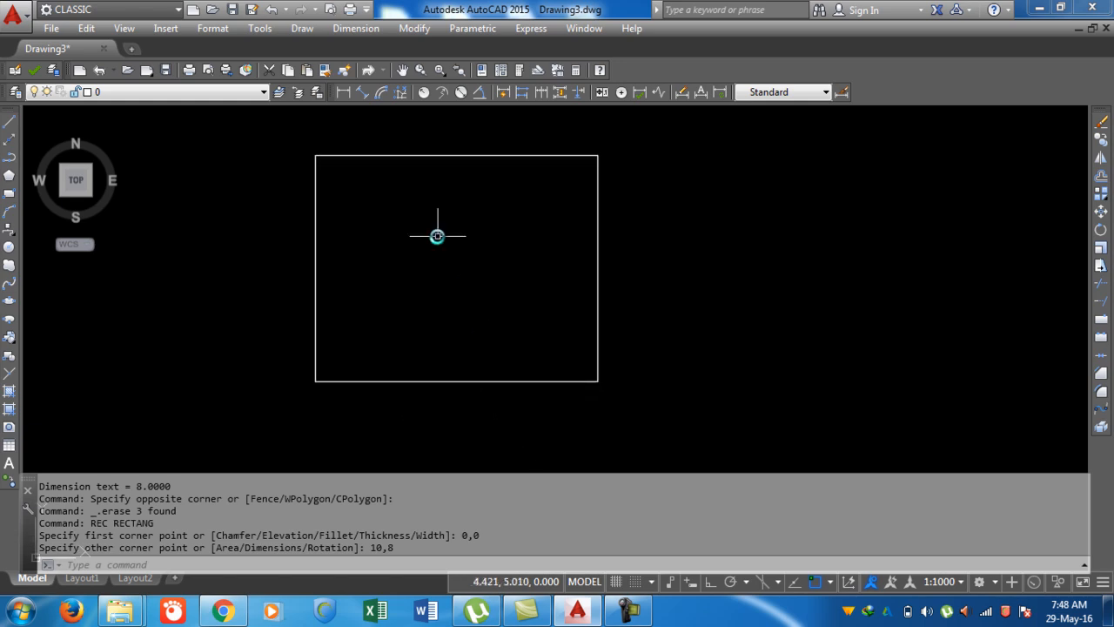
Add a horizontal linear dimension below the rectangle by selecting its bottom edge as the object to dimension.
{"action": "left_click", "coordinate": [348, 95]}
{"action": "key", "text": "Return"}
{"action": "left_click", "coordinate": [451, 387]}
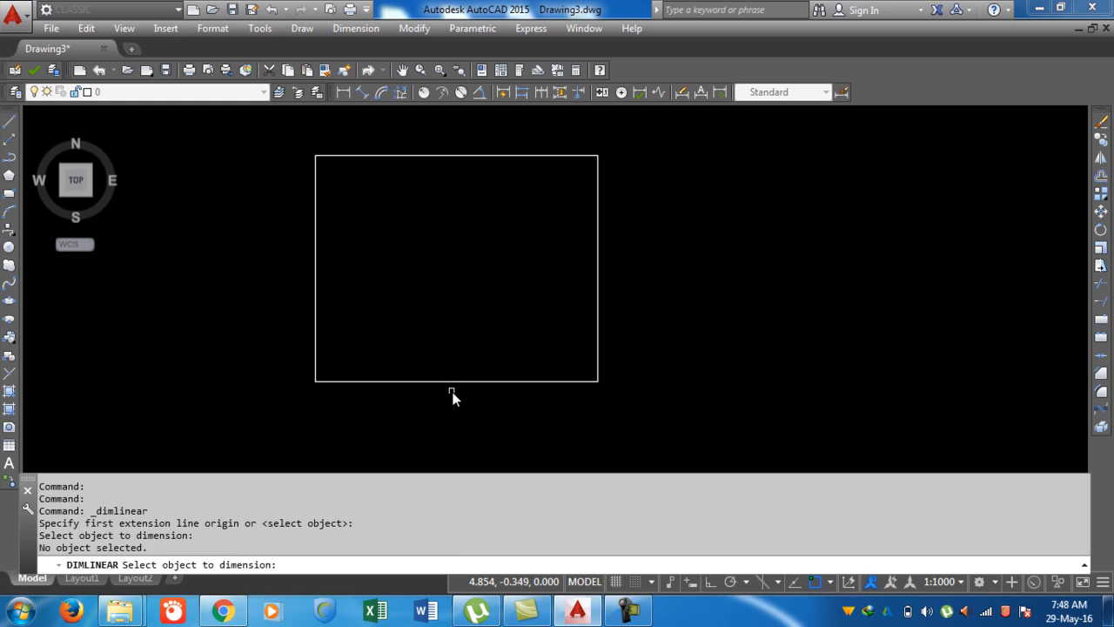
{"action": "left_click", "coordinate": [450, 381]}
{"action": "left_click", "coordinate": [450, 407]}
Add a vertical linear dimension outside the rectangle by selecting its right edge as the object to dimension.
{"action": "key", "text": "Return"}
{"action": "key", "text": "Return"}
{"action": "left_click", "coordinate": [598, 304]}
{"action": "left_click", "coordinate": [652, 296]}
{"action": "scroll", "coordinate": [627, 300], "scroll_direction": "down", "scroll_amount": 5}
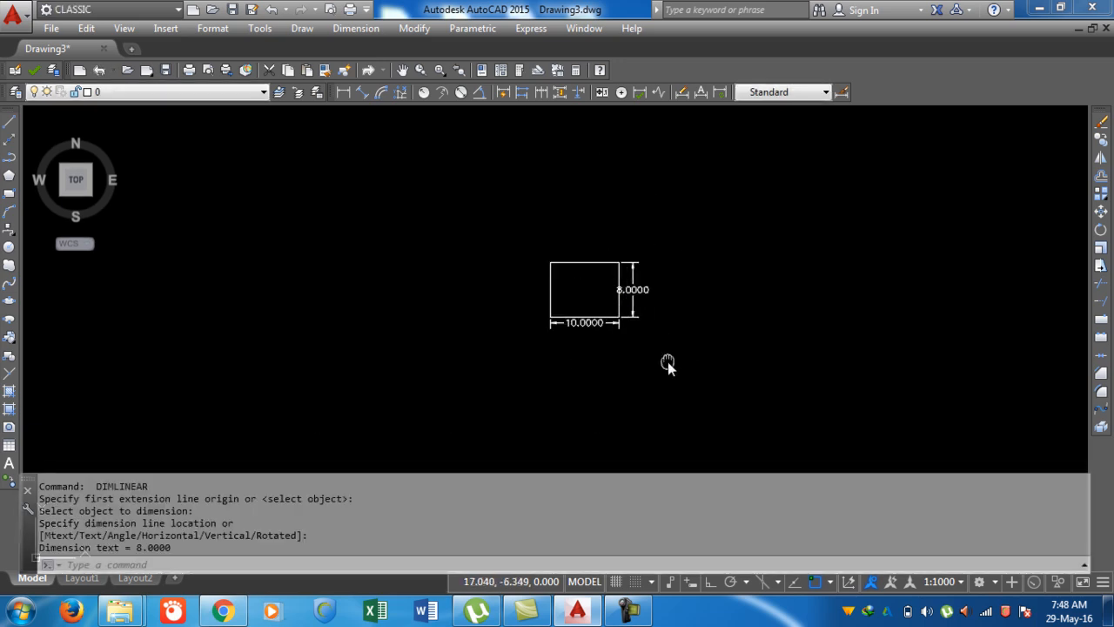
Draw a second, larger rectangle freehand by two picked corners in the empty space below the dimensioned one.
{"action": "middle_click_drag", "start_coordinate": [666, 366], "coordinate": [426, 280]}
{"action": "type", "text": "rec"}
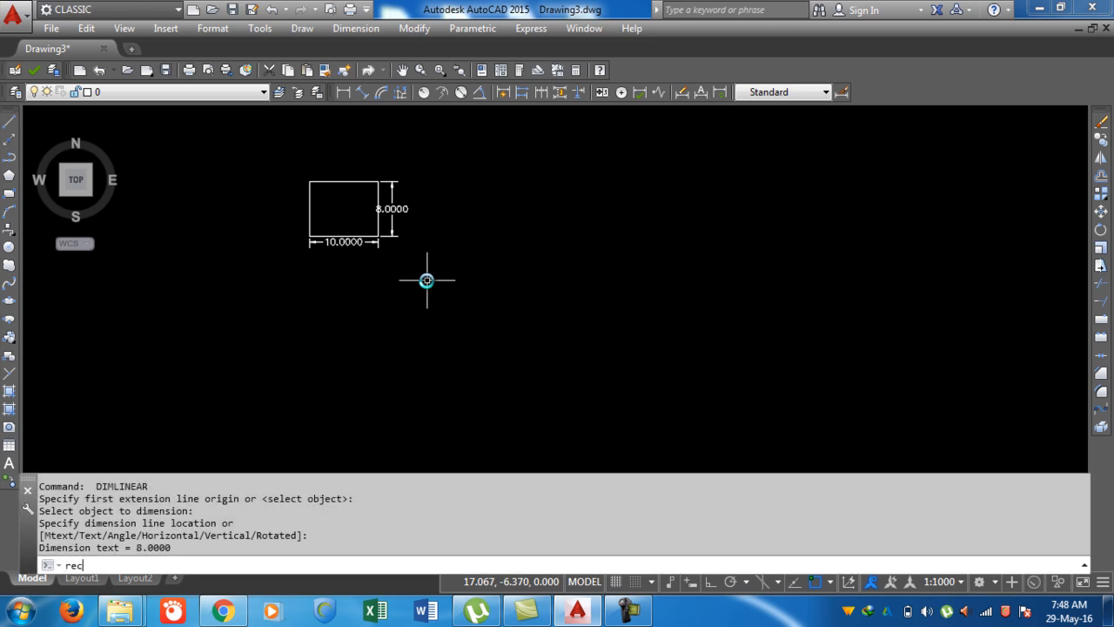
{"action": "key", "text": "Return"}
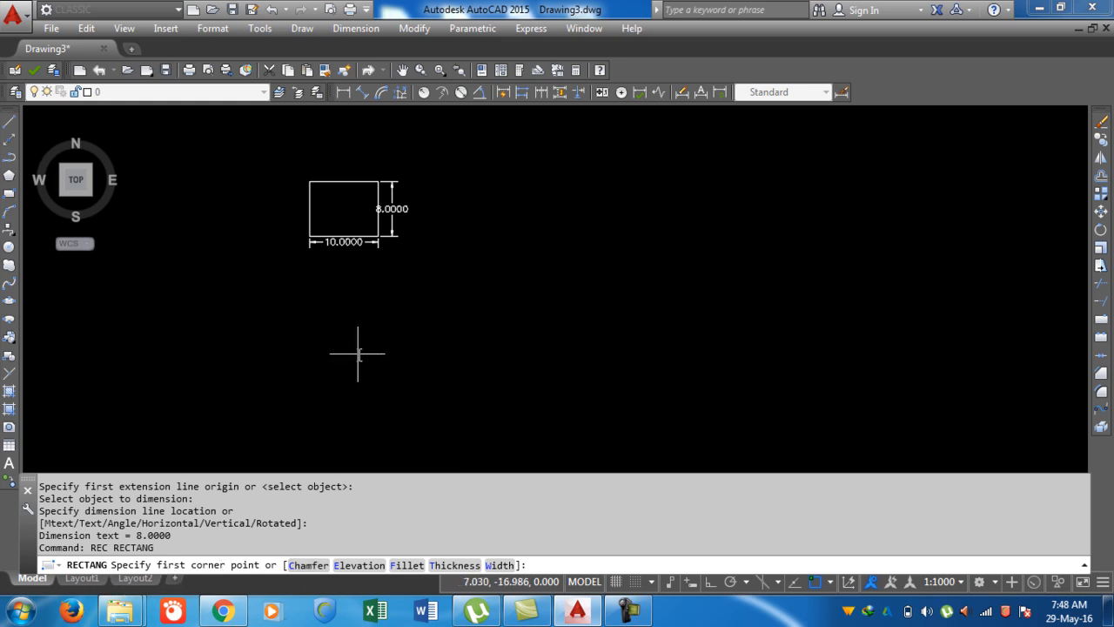
{"action": "left_click", "coordinate": [351, 400]}
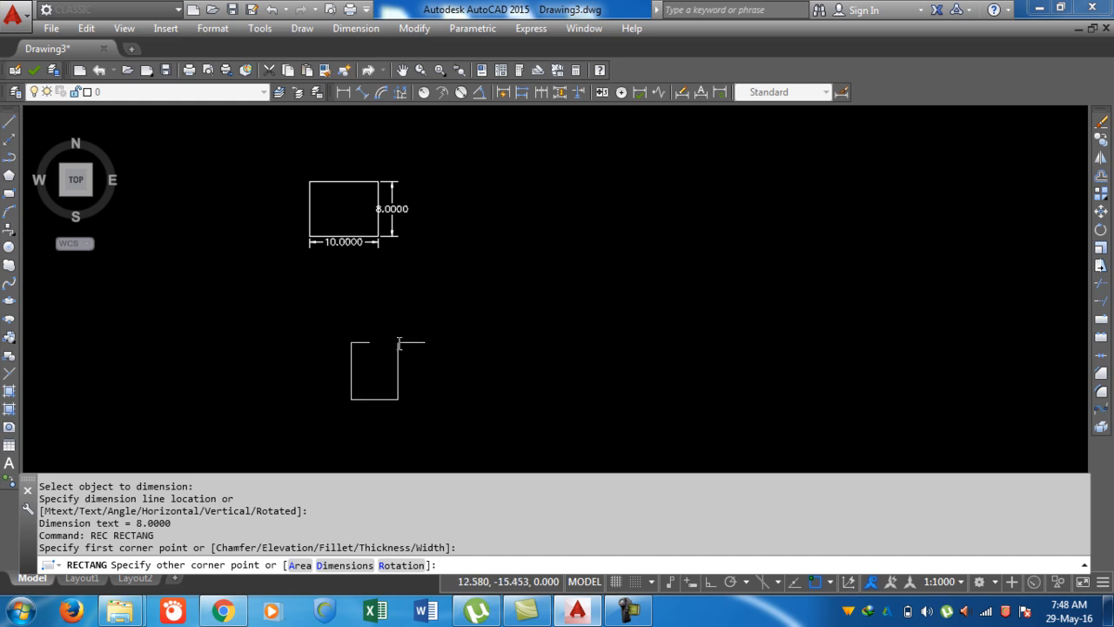
{"action": "left_click", "coordinate": [468, 303]}
Draw a rectangle with both chamfer distances at 0.5, using freely picked corners to the right of the second rectangle.
{"action": "mouse_move", "coordinate": [440, 440]}
{"action": "middle_mouse_down"}
{"action": "mouse_move", "coordinate": [228, 389]}
{"action": "mouse_move", "coordinate": [263, 429]}
{"action": "middle_mouse_up"}
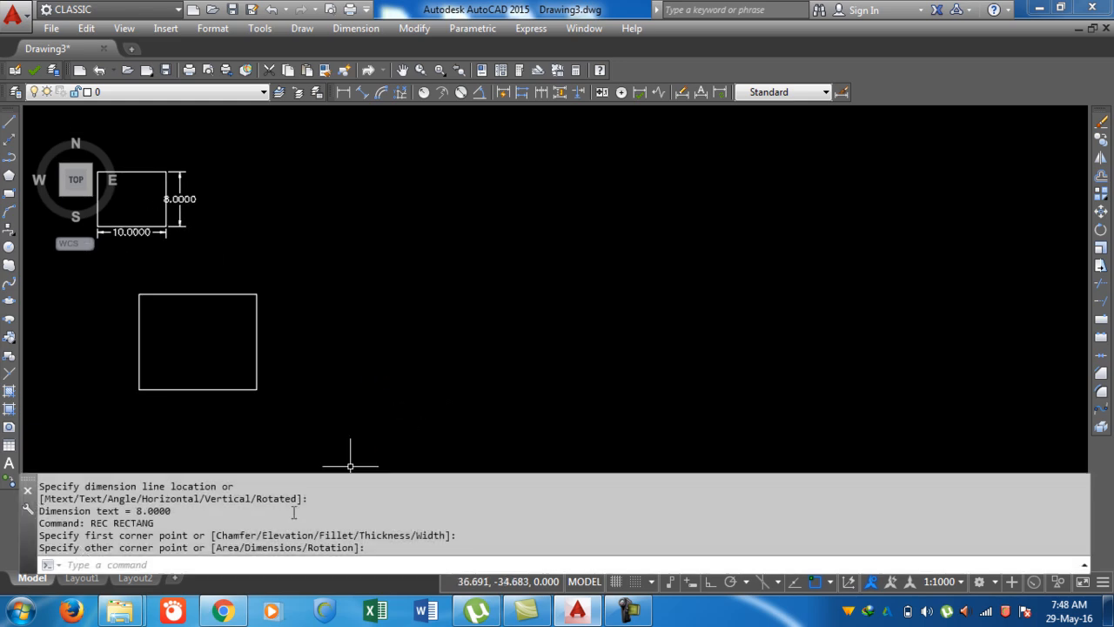
{"action": "key", "text": "Return"}
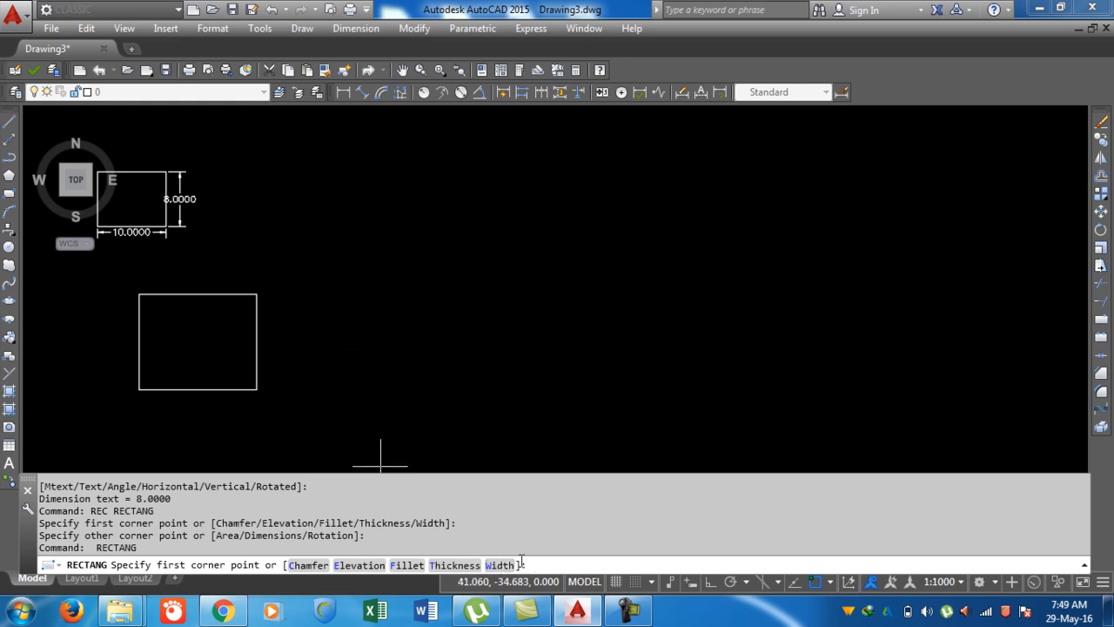
{"action": "key", "text": "Return"}
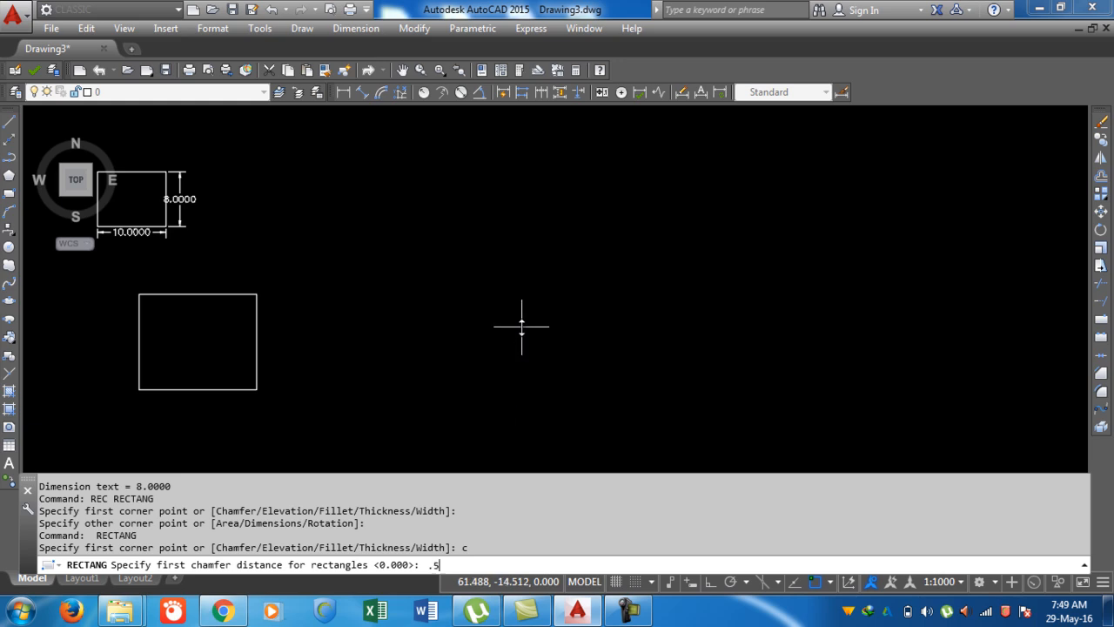
{"action": "key", "text": "Return"}
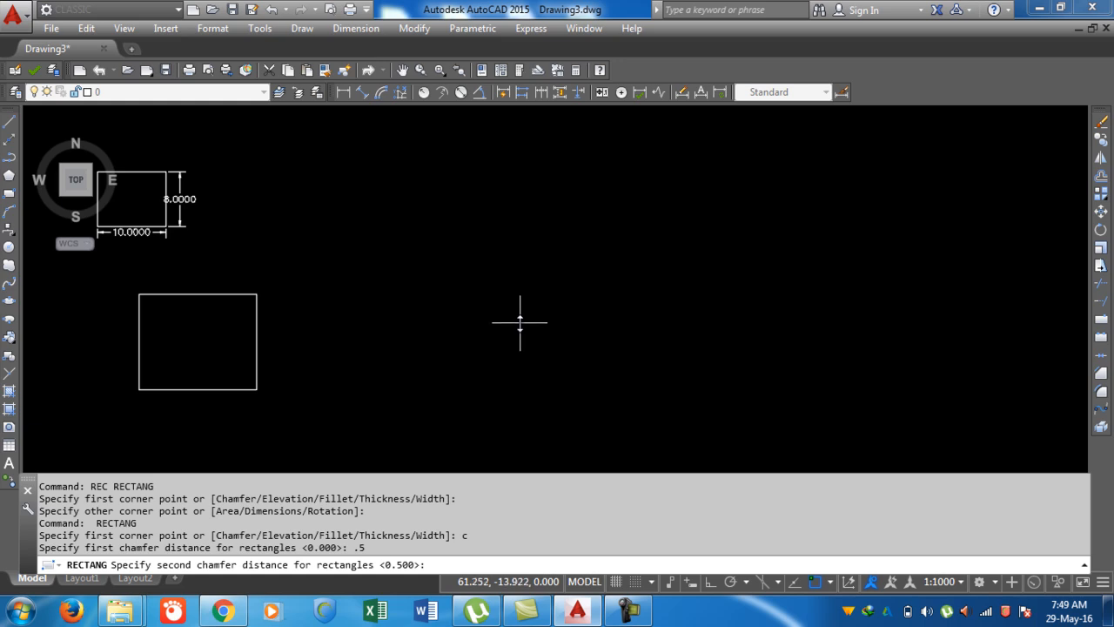
{"action": "key", "text": "Return"}
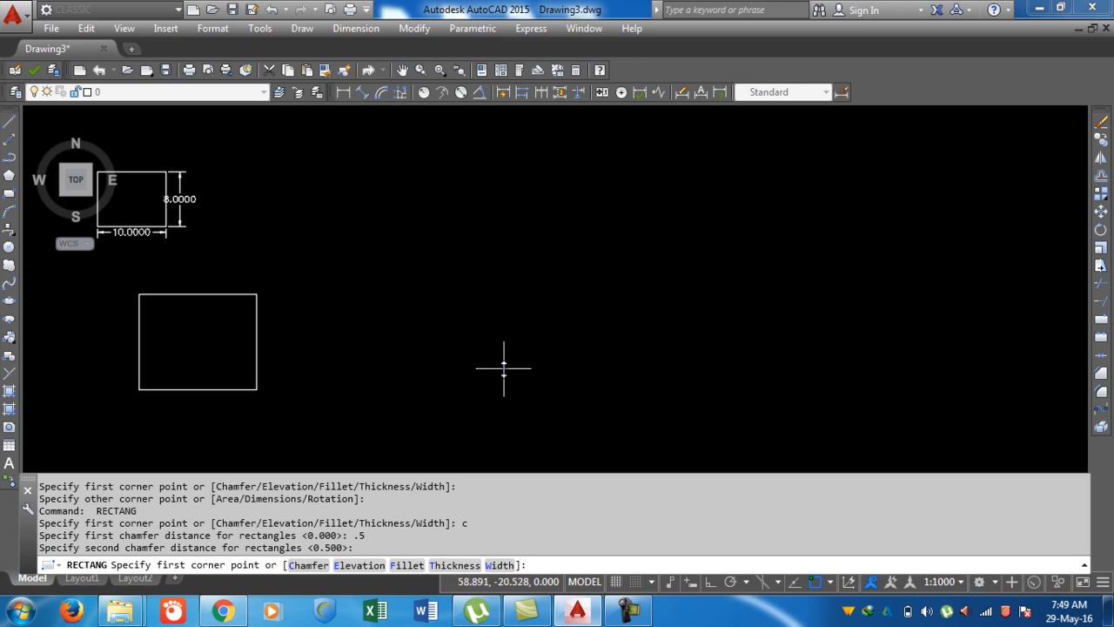
{"action": "left_click", "coordinate": [413, 388]}
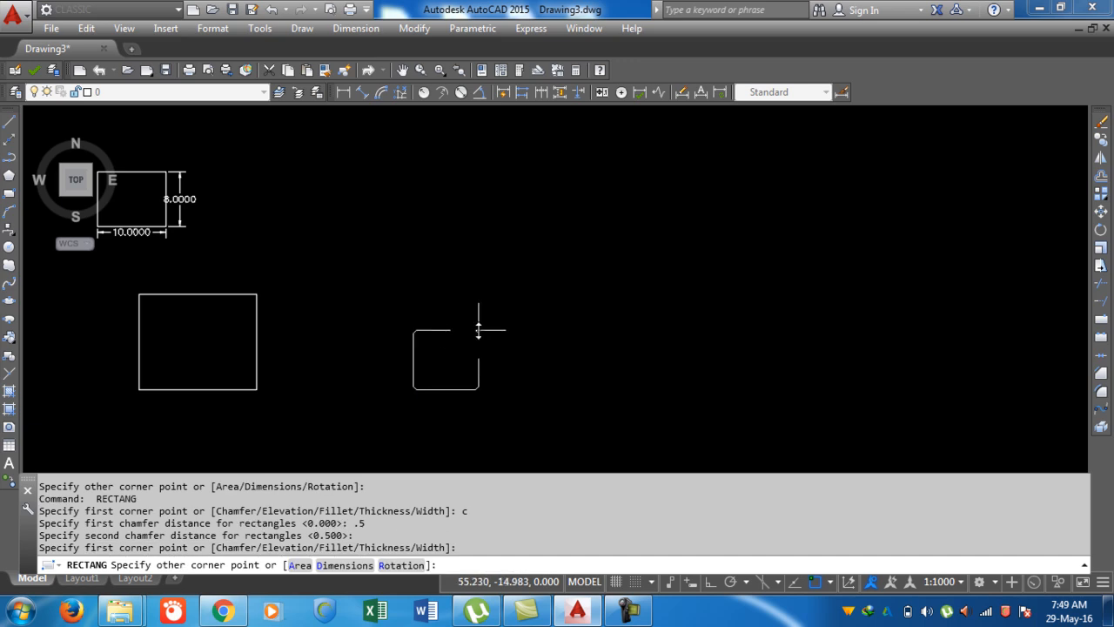
{"action": "scroll", "coordinate": [473, 330], "scroll_direction": "up", "scroll_amount": 2}
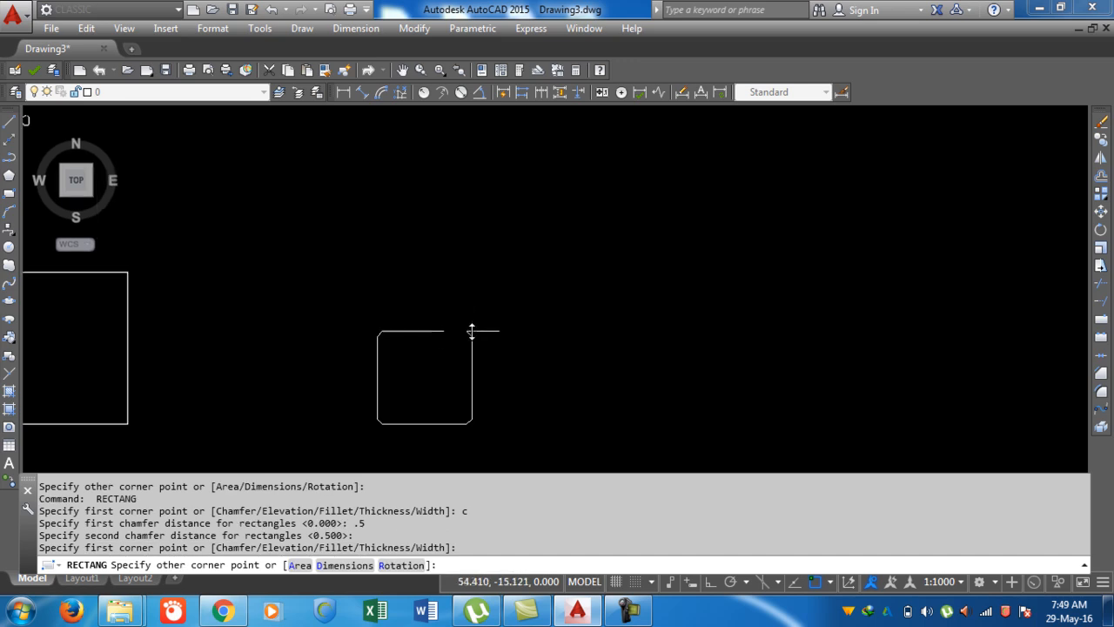
{"action": "left_click", "coordinate": [472, 330]}
{"action": "scroll", "coordinate": [462, 450], "scroll_direction": "up", "scroll_amount": 2}
{"action": "middle_click_drag", "start_coordinate": [463, 449], "coordinate": [468, 347]}
{"action": "scroll", "coordinate": [313, 328], "scroll_direction": "up", "scroll_amount": 4}
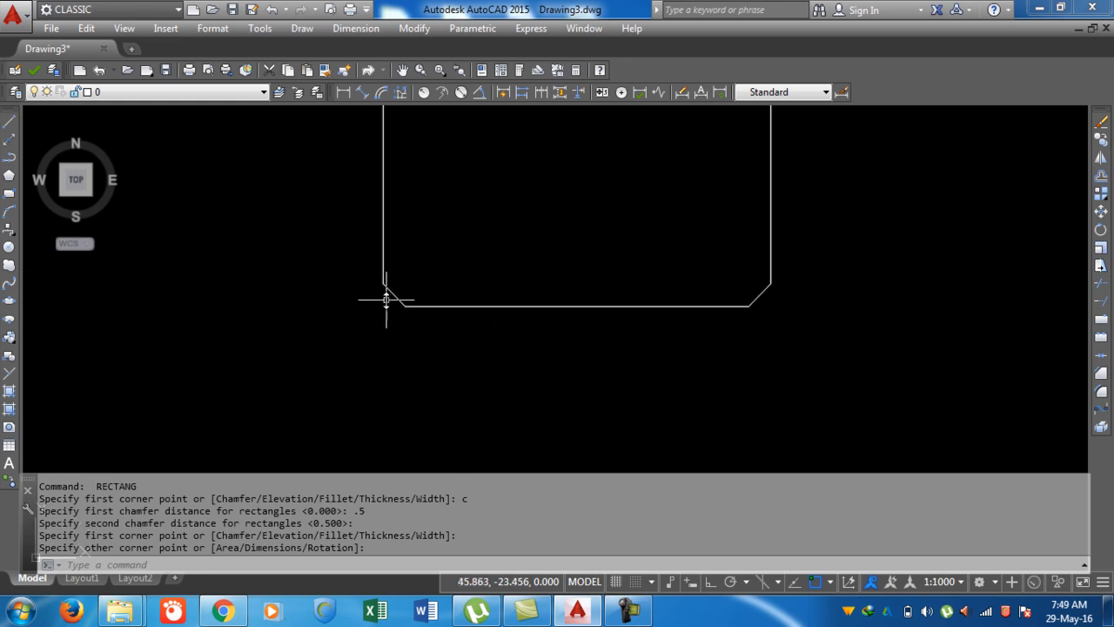
Erase all three rectangles together with the two linear dimensions.
{"action": "scroll", "coordinate": [721, 311], "scroll_direction": "down", "scroll_amount": 4}
{"action": "scroll", "coordinate": [722, 312], "scroll_direction": "down", "scroll_amount": 4}
{"action": "scroll", "coordinate": [542, 353], "scroll_direction": "down", "scroll_amount": 2}
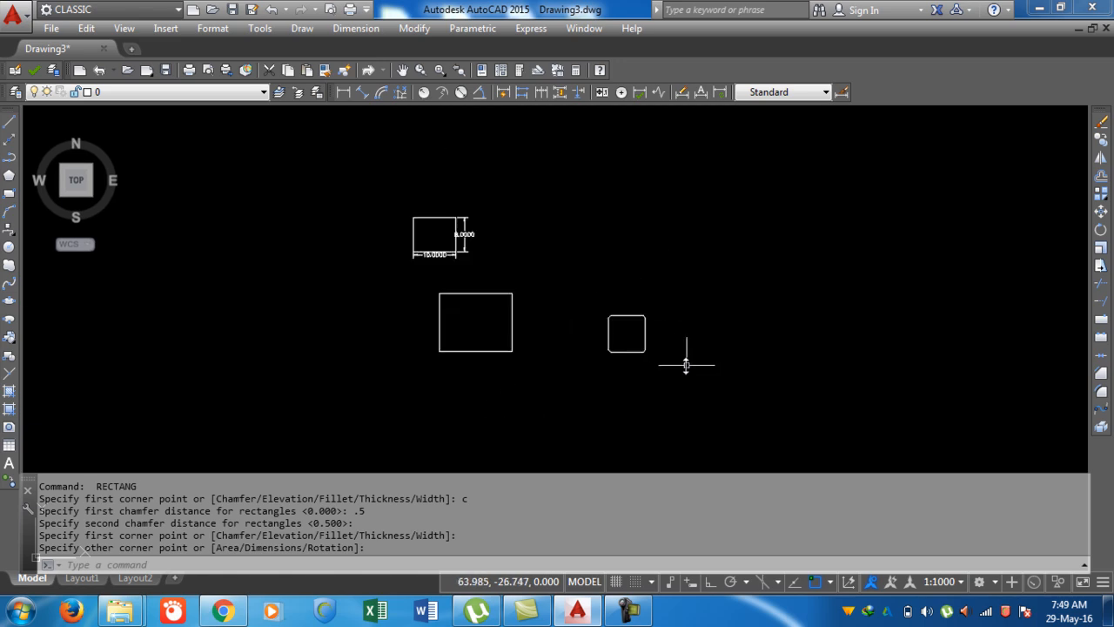
{"action": "left_click", "coordinate": [729, 397]}
{"action": "left_click", "coordinate": [316, 200]}
{"action": "key", "text": "Delete"}
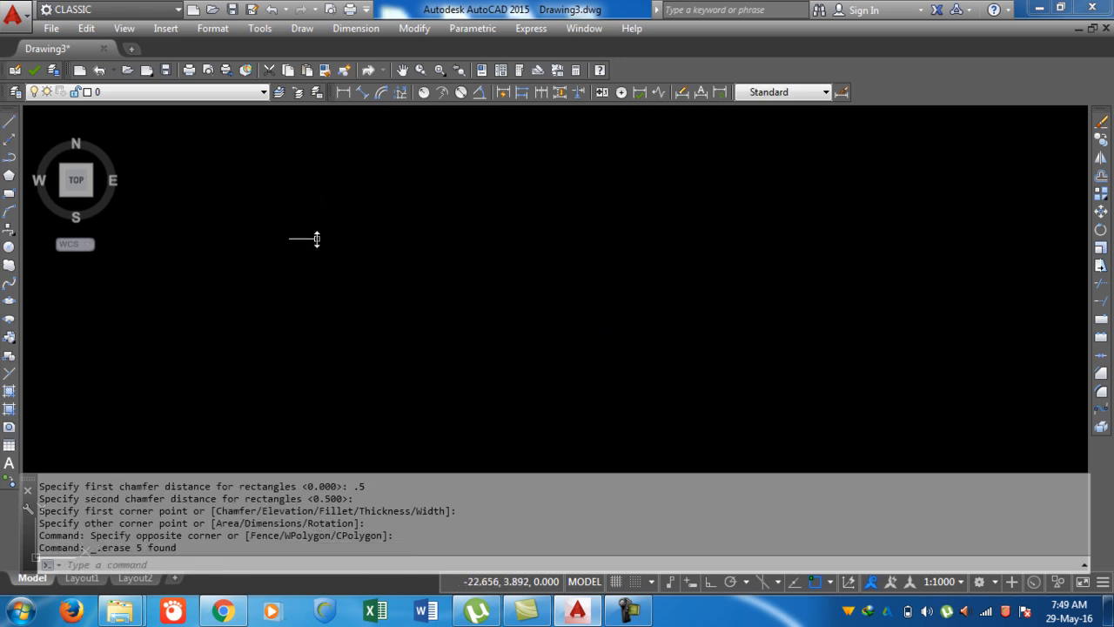
Draw a chamfered rectangle from 0,0 to 8,10, accepting 0.5 for both chamfer distances.
{"action": "type", "text": "re"}
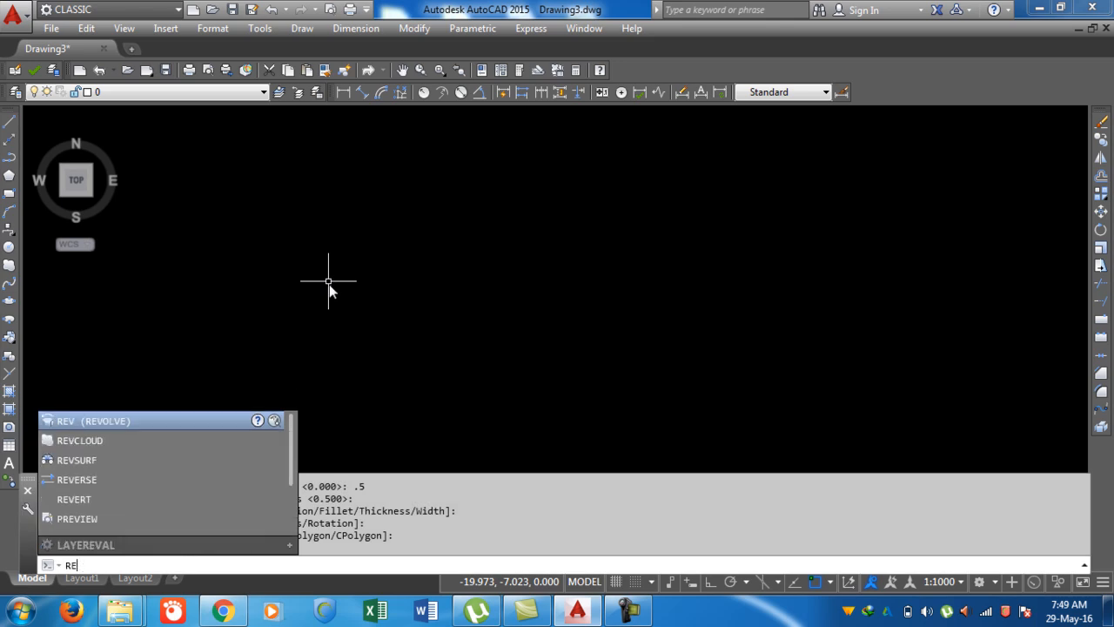
{"action": "type", "text": "c"}
{"action": "key", "text": "Return"}
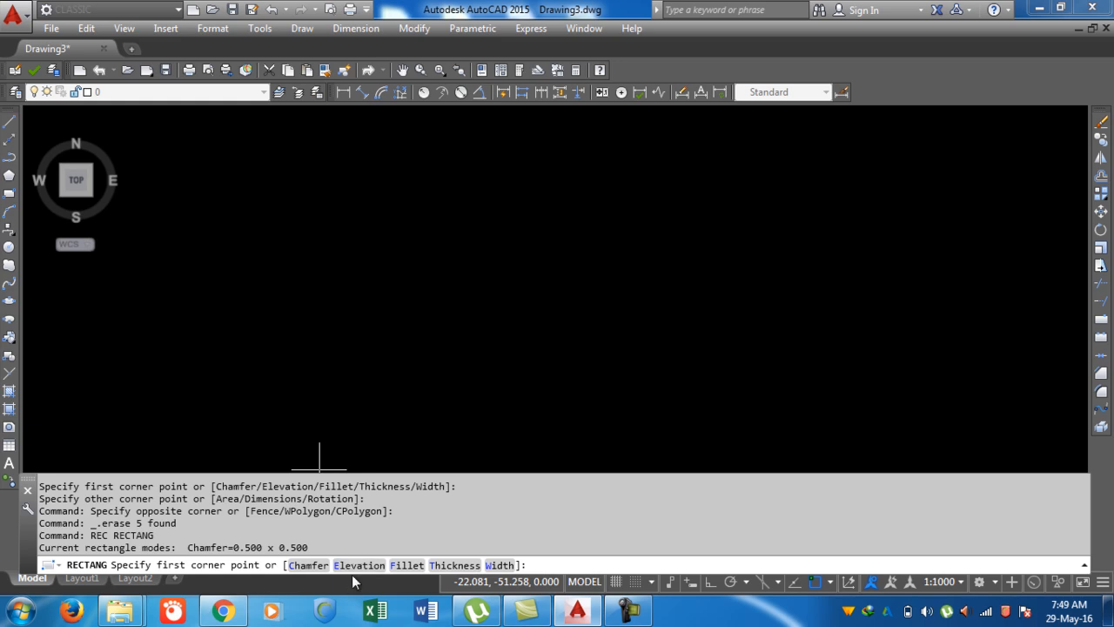
{"action": "right_click", "coordinate": [361, 228]}
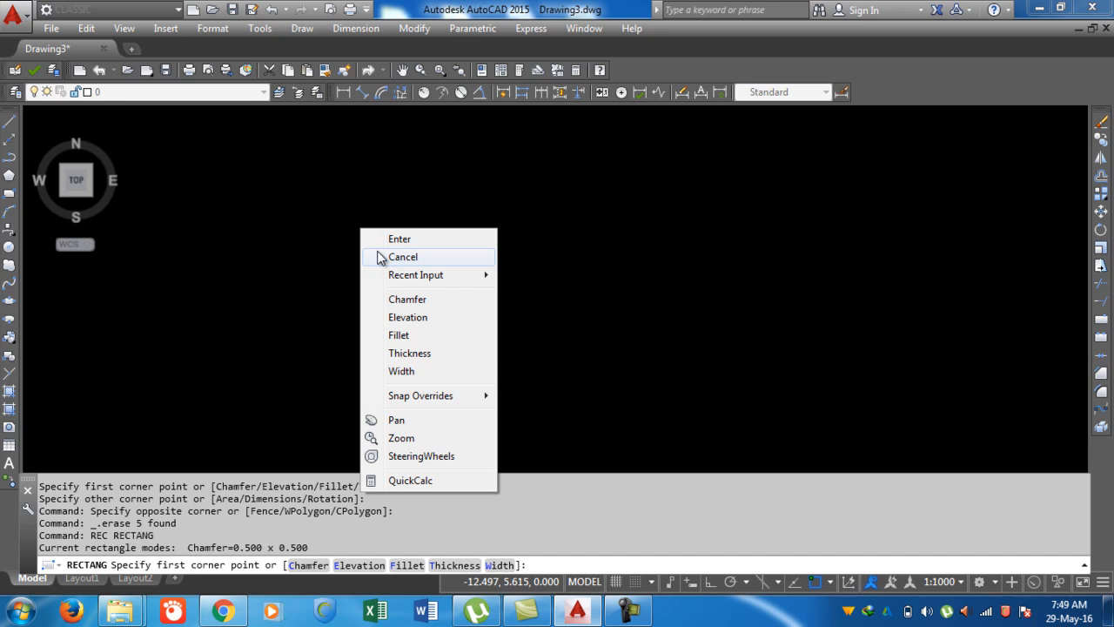
{"action": "left_click", "coordinate": [415, 303]}
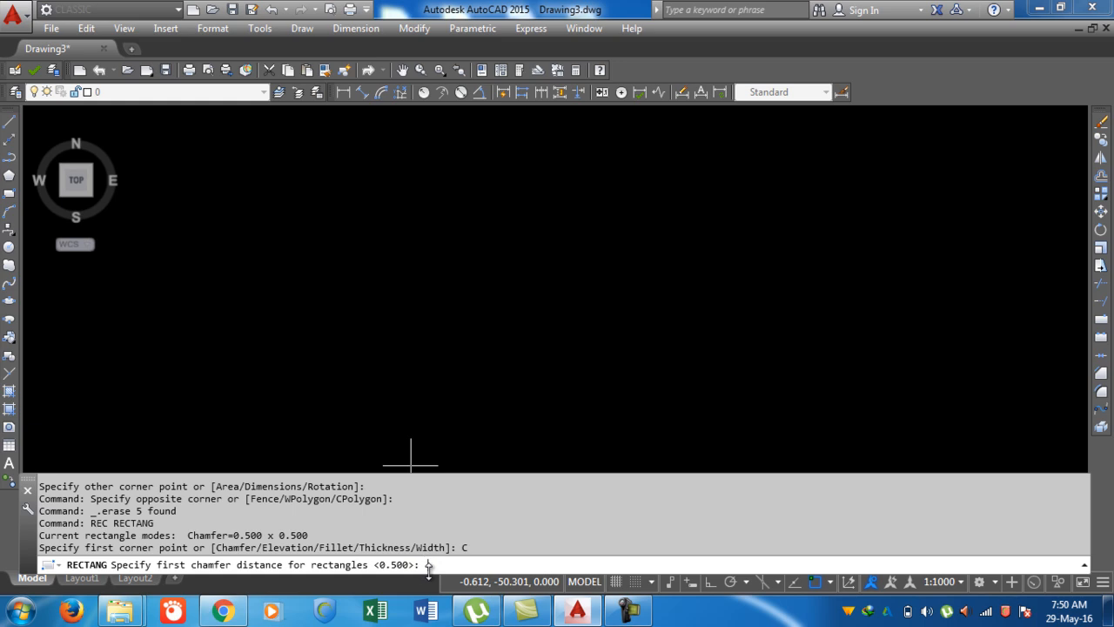
{"action": "key", "text": "Return"}
{"action": "key", "text": "Return"}
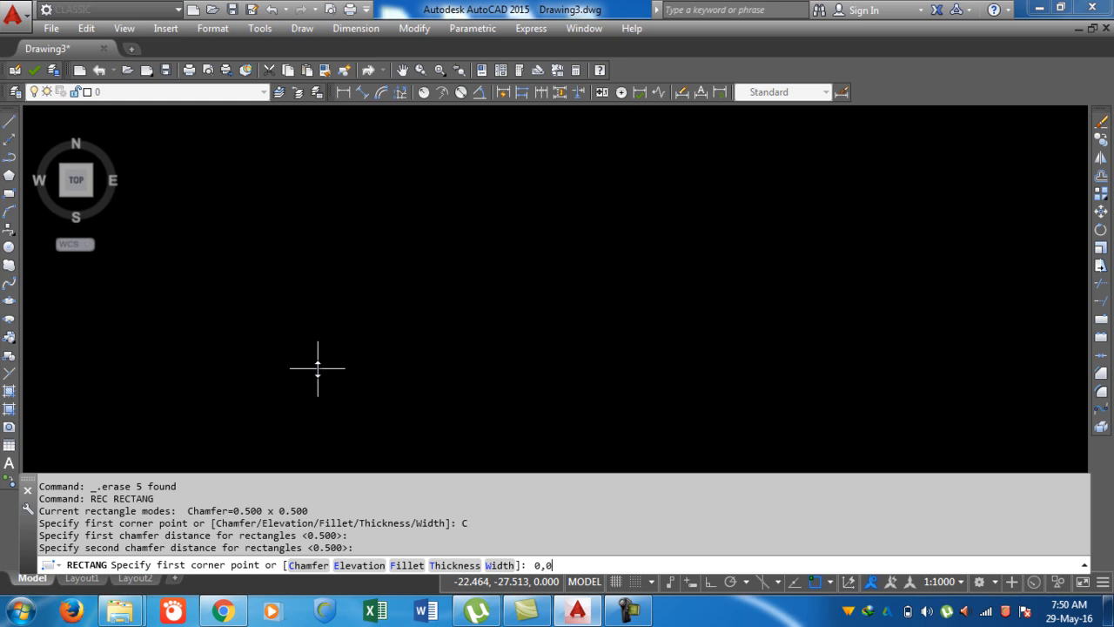
{"action": "key", "text": "Return"}
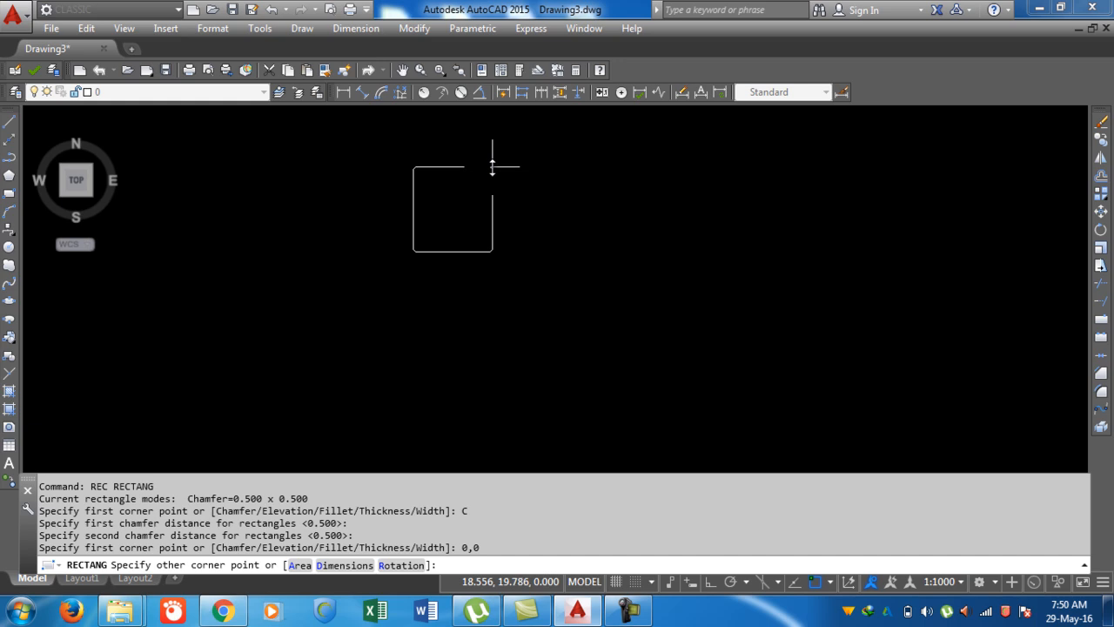
{"action": "type", "text": "8,10"}
{"action": "key", "text": "Return"}
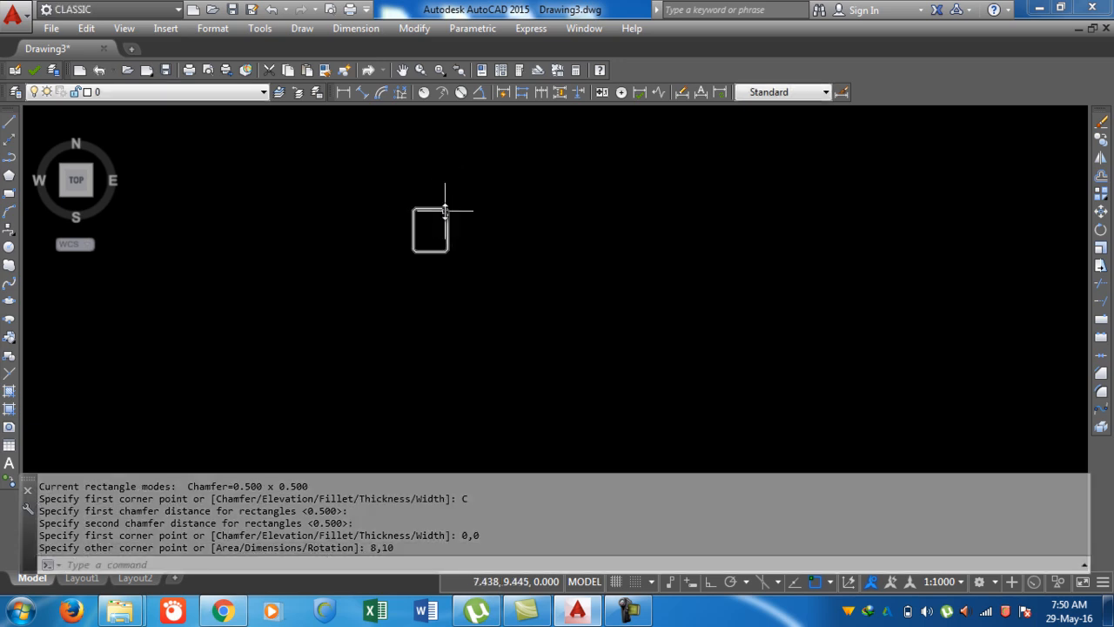
{"action": "scroll", "coordinate": [411, 277], "scroll_direction": "up", "scroll_amount": 6}
{"action": "scroll", "coordinate": [414, 279], "scroll_direction": "down", "scroll_amount": 4}
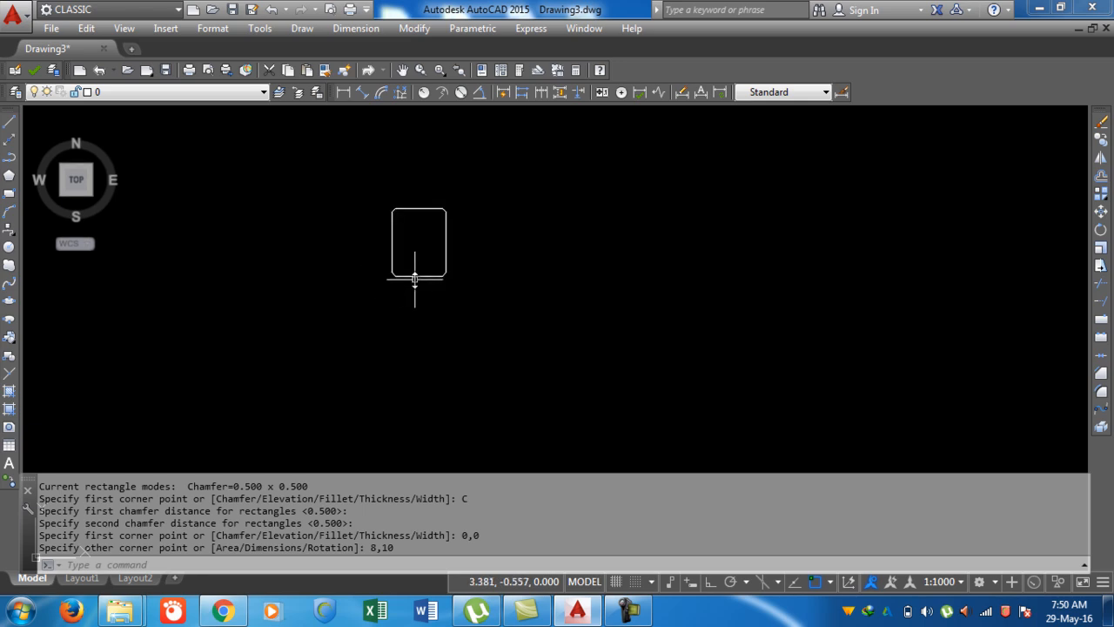
{"action": "scroll", "coordinate": [420, 294], "scroll_direction": "down", "scroll_amount": 2}
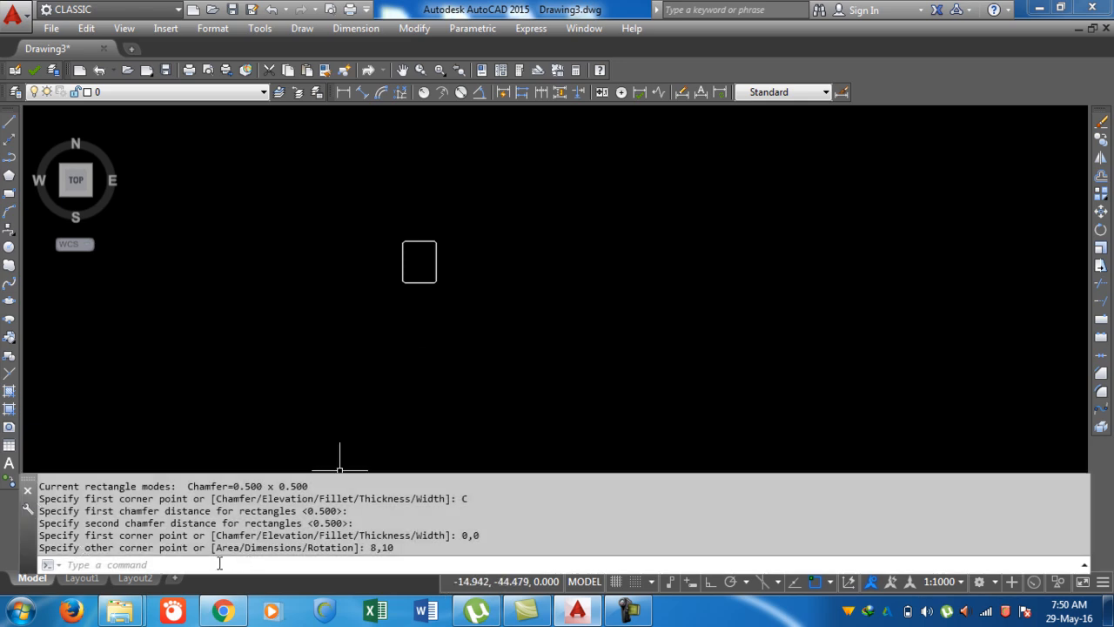
Begin a new rectangle and set its fillet radius to 0.5 and its elevation to 10.
{"action": "type", "text": "re"}
{"action": "key", "text": "Return"}
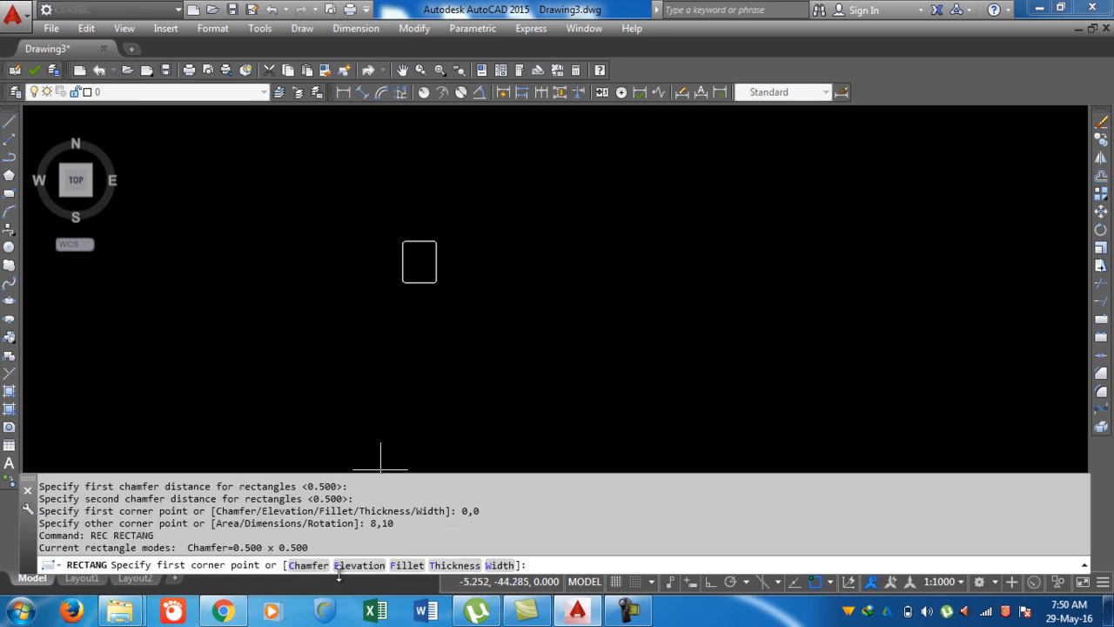
{"action": "right_click", "coordinate": [505, 249]}
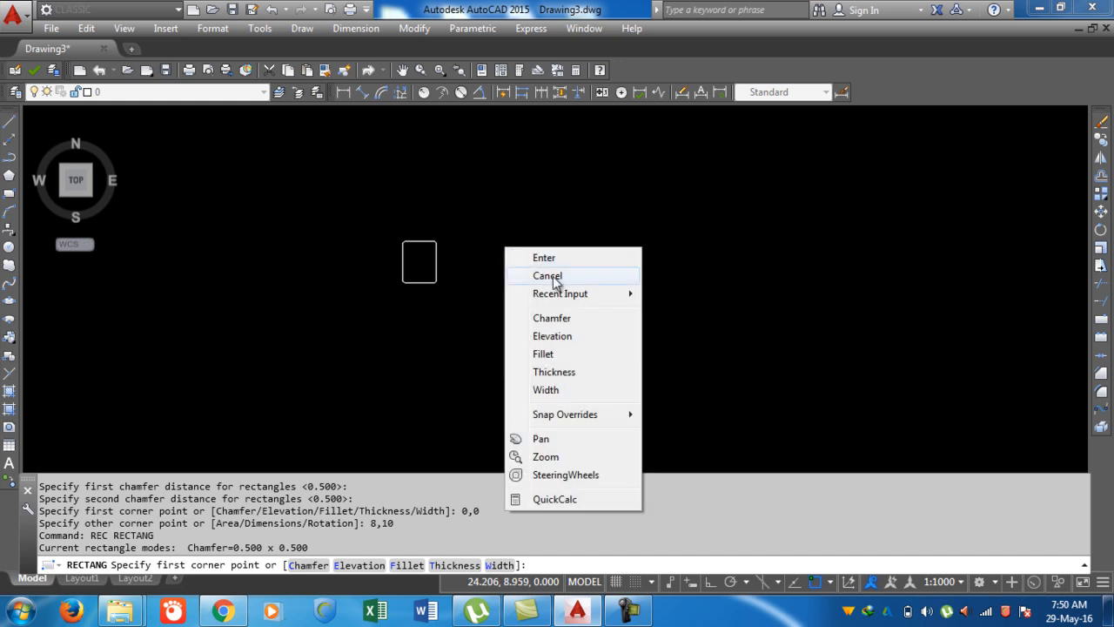
{"action": "left_click", "coordinate": [565, 353]}
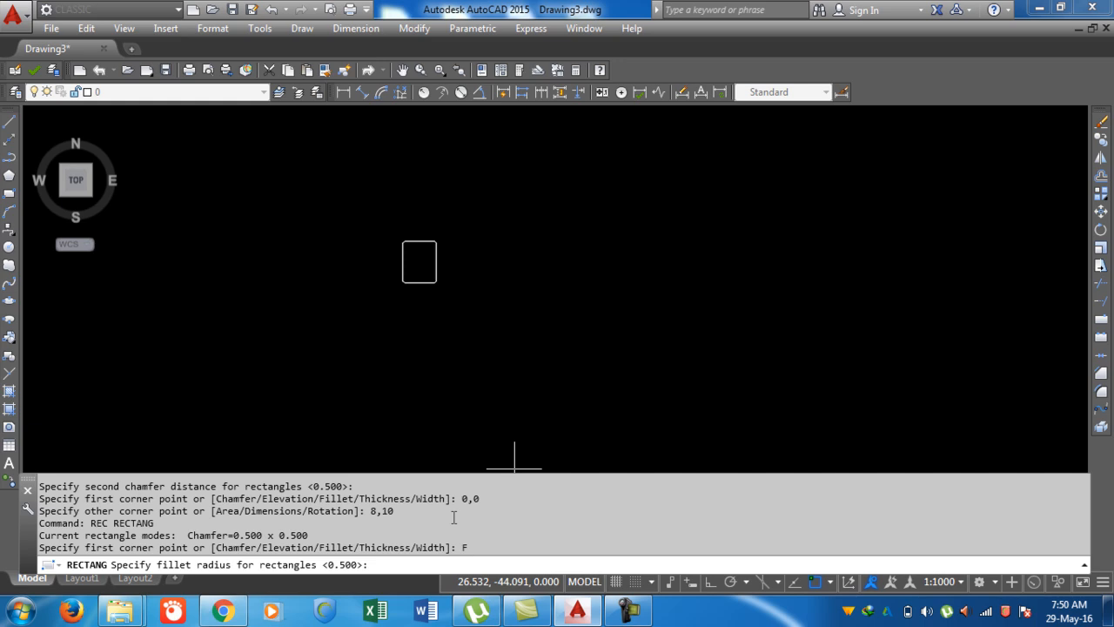
{"action": "key", "text": "Return"}
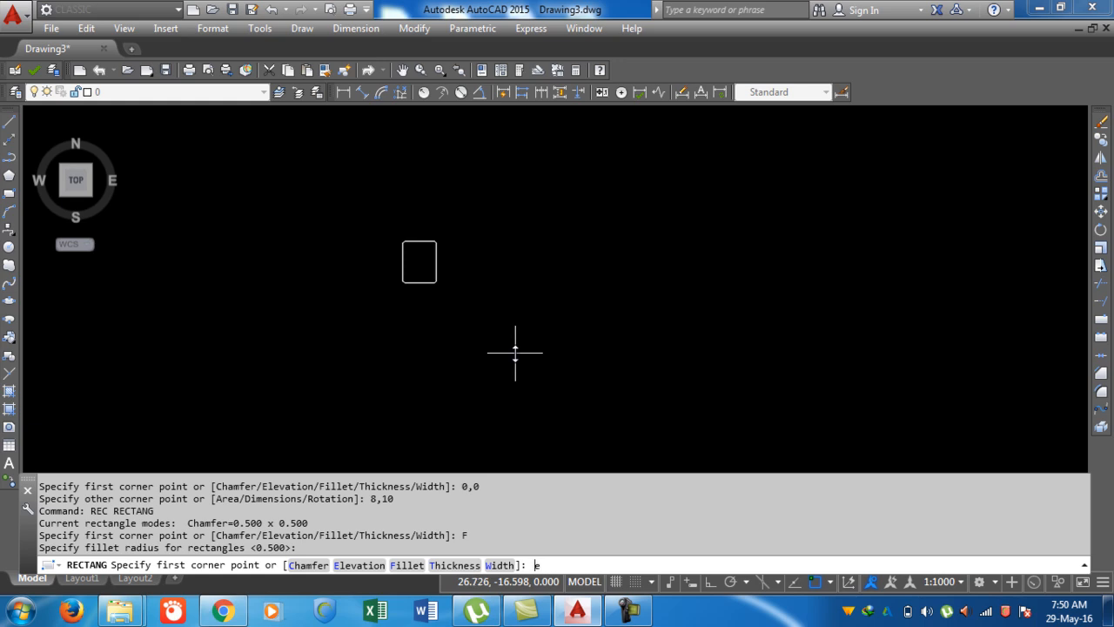
{"action": "type", "text": "e"}
{"action": "key", "text": "Return"}
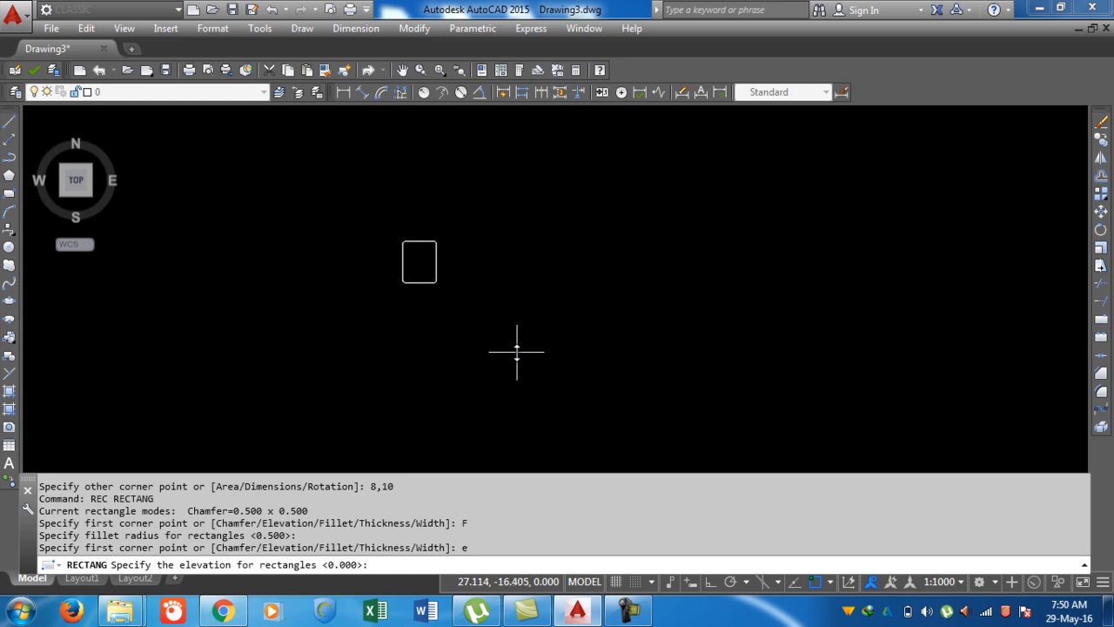
{"action": "key", "text": "Return"}
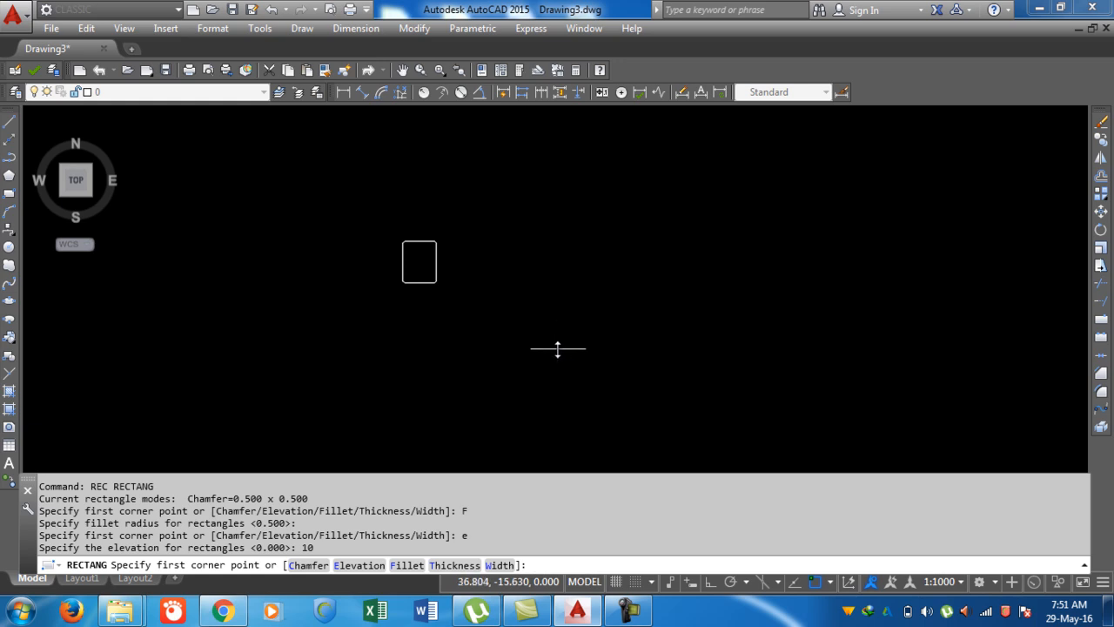
Draw the filleted rectangle about 14 by 9 units with two freely picked corners, below and to the right of the chamfered rectangle.
{"action": "left_click", "coordinate": [557, 345]}
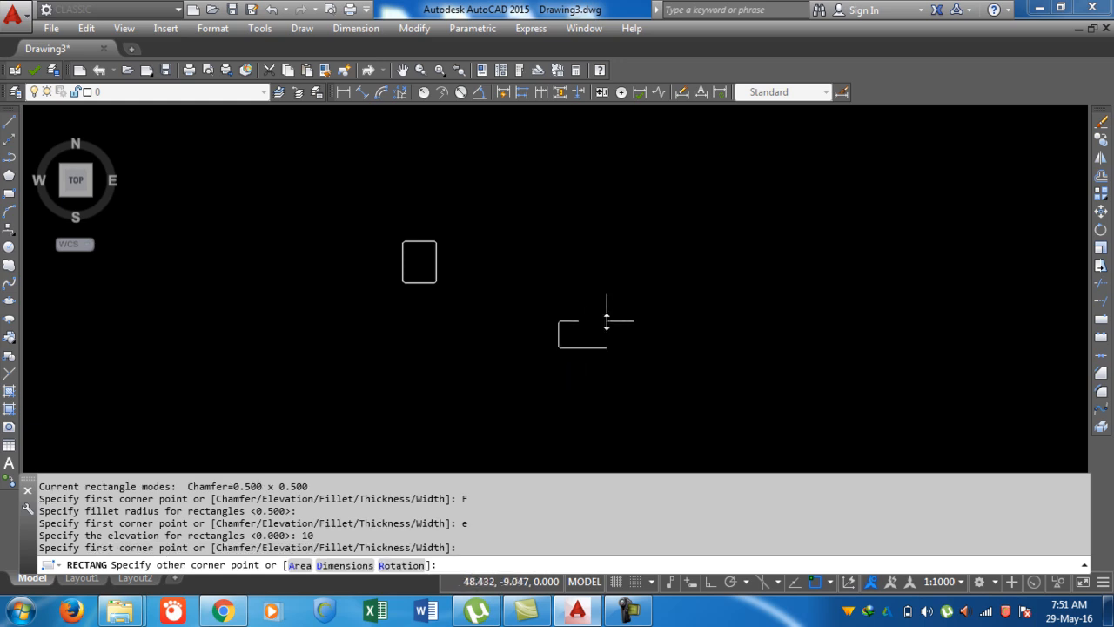
{"action": "scroll", "coordinate": [628, 294], "scroll_direction": "up", "scroll_amount": 2}
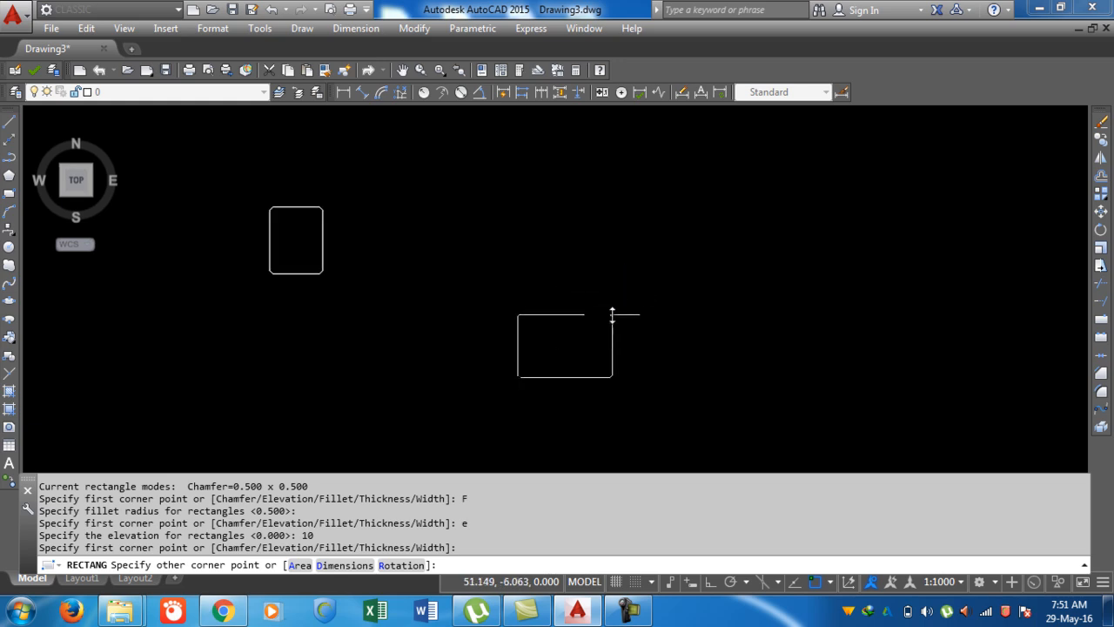
{"action": "left_click", "coordinate": [615, 314]}
{"action": "scroll", "coordinate": [600, 374], "scroll_direction": "up", "scroll_amount": 5}
{"action": "scroll", "coordinate": [627, 407], "scroll_direction": "up", "scroll_amount": 2}
{"action": "scroll", "coordinate": [556, 379], "scroll_direction": "down", "scroll_amount": 2}
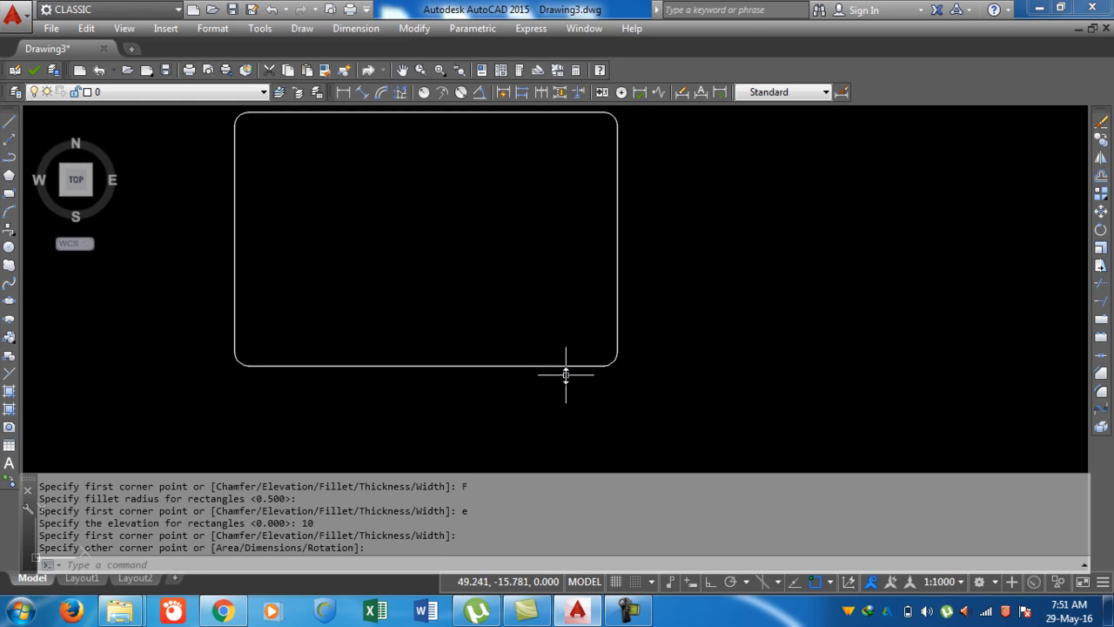
{"action": "key", "text": "Escape"}
{"action": "key", "text": "Escape"}
{"action": "key", "text": "Escape"}
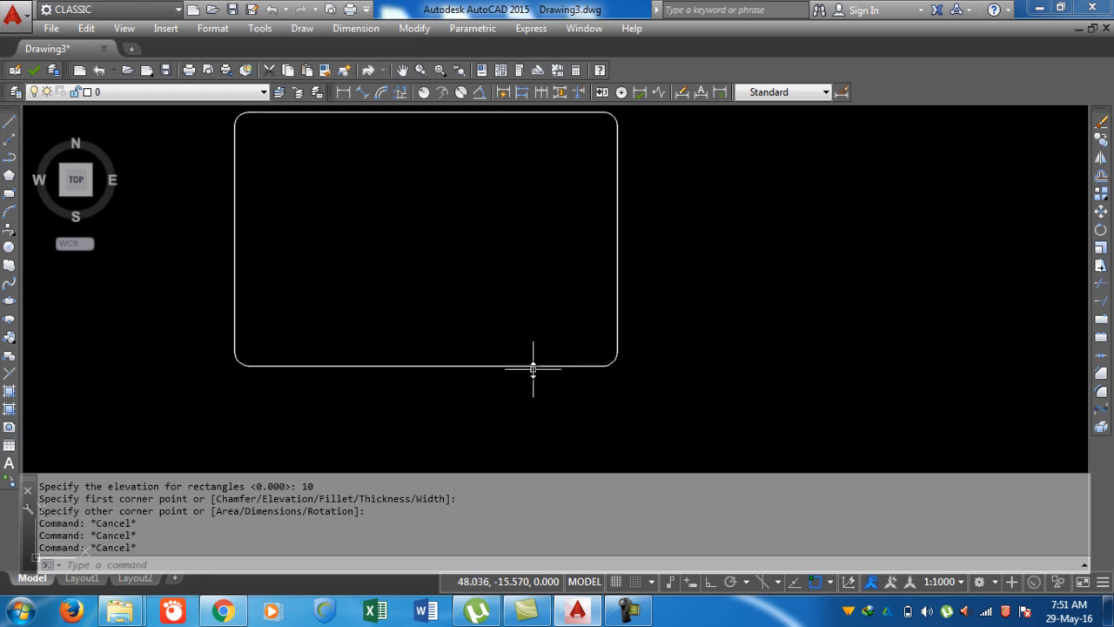
Examine the elevation in the properties of the newly drawn filleted rectangle.
{"action": "left_click", "coordinate": [533, 368]}
{"action": "right_click", "coordinate": [531, 368]}
{"action": "left_click", "coordinate": [570, 564]}
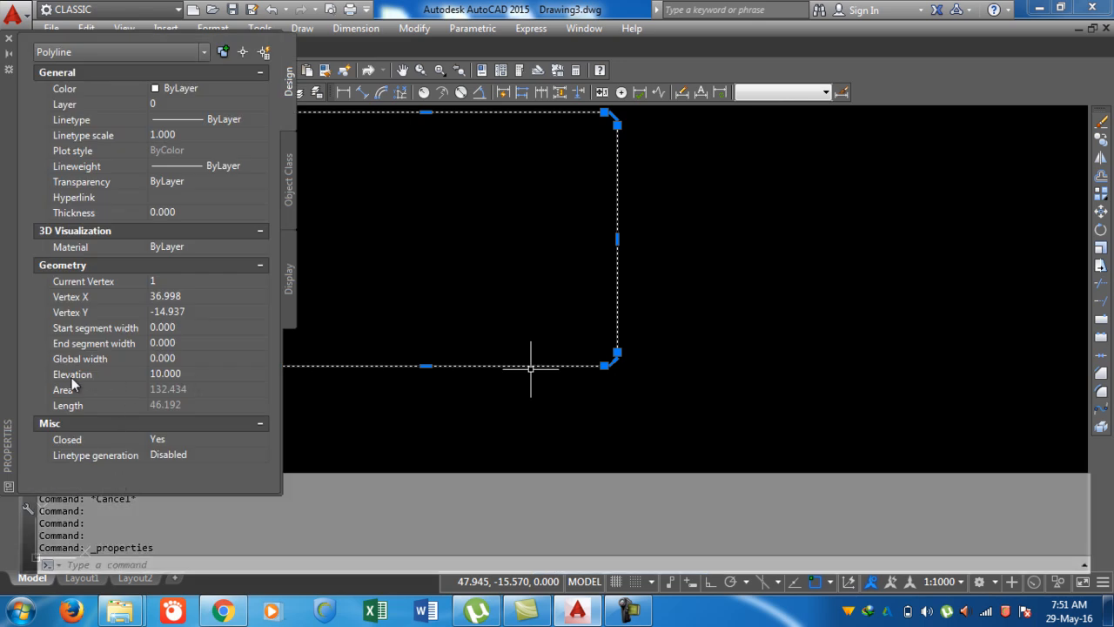
{"action": "left_click", "coordinate": [198, 375]}
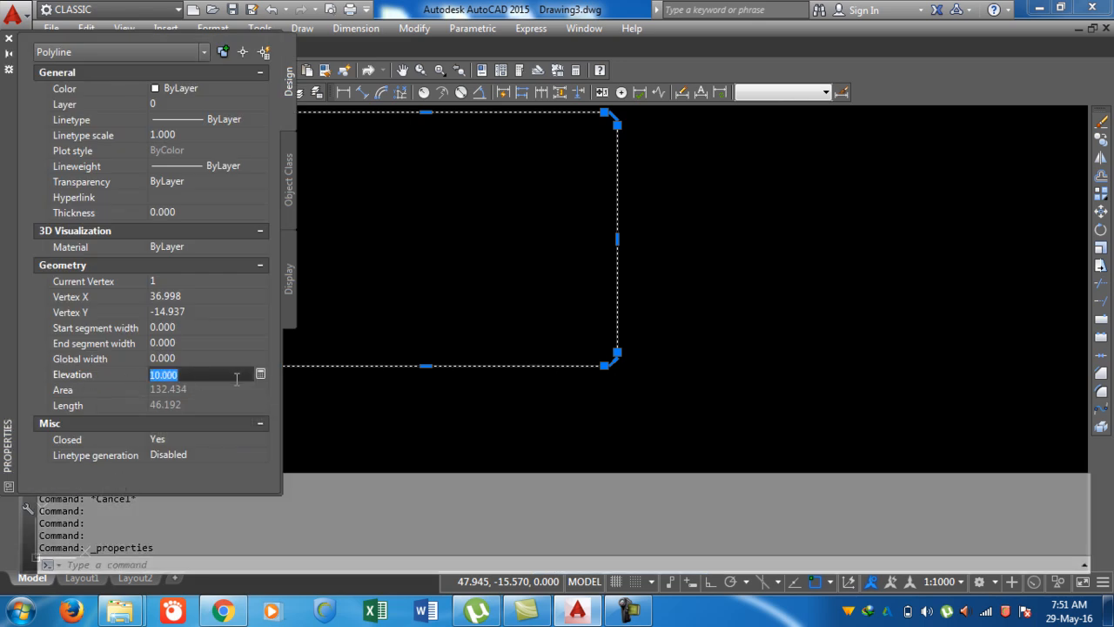
{"action": "left_click", "coordinate": [9, 38]}
{"action": "key", "text": "Escape"}
Erase both the chamfered and the filleted rectangle.
{"action": "scroll", "coordinate": [498, 338], "scroll_direction": "down", "scroll_amount": 3}
{"action": "scroll", "coordinate": [498, 338], "scroll_direction": "down", "scroll_amount": 2}
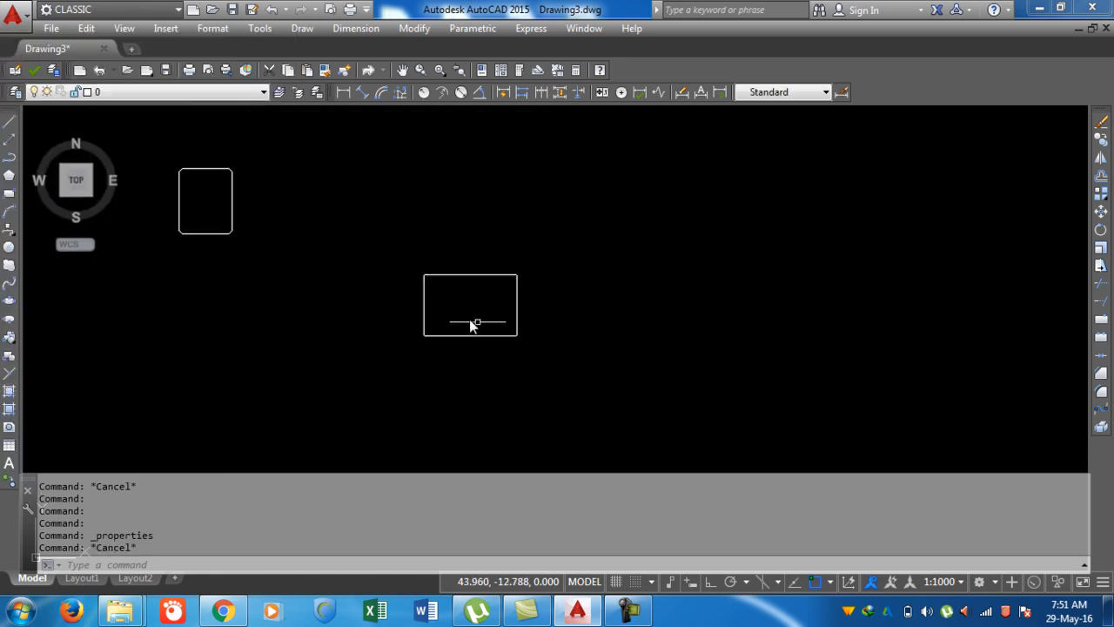
{"action": "left_click", "coordinate": [615, 379]}
{"action": "left_click", "coordinate": [127, 165]}
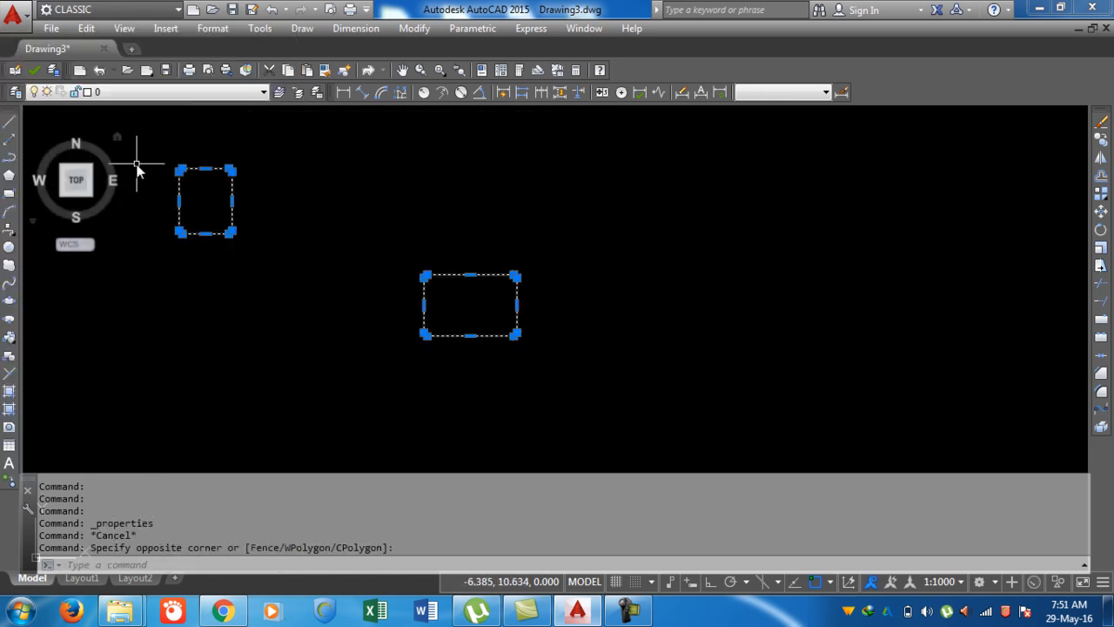
{"action": "key", "text": "Delete"}
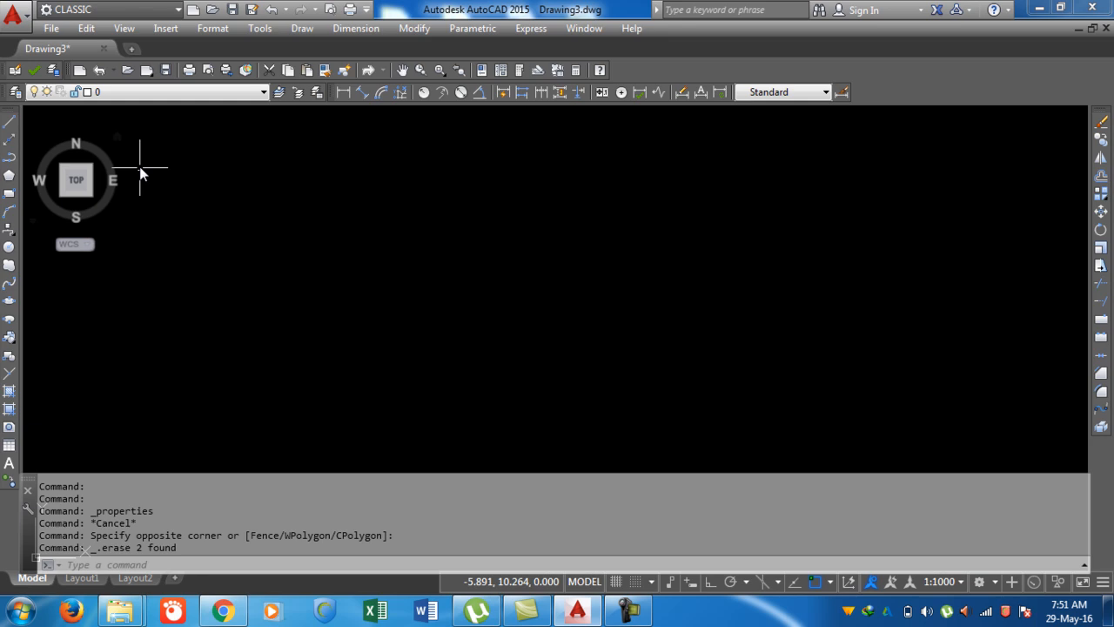
Draw a filleted rectangle from 0,0 to 10,20, accepting 0.5 as the fillet radius.
{"action": "left_click", "coordinate": [8, 193]}
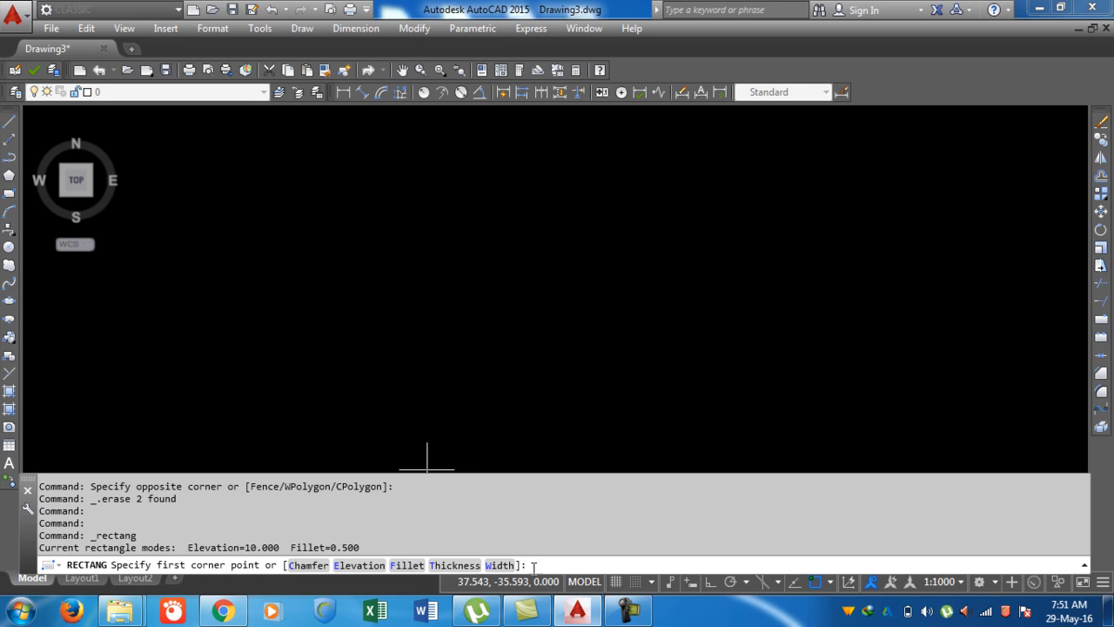
{"action": "right_click", "coordinate": [398, 197]}
{"action": "left_click", "coordinate": [501, 308]}
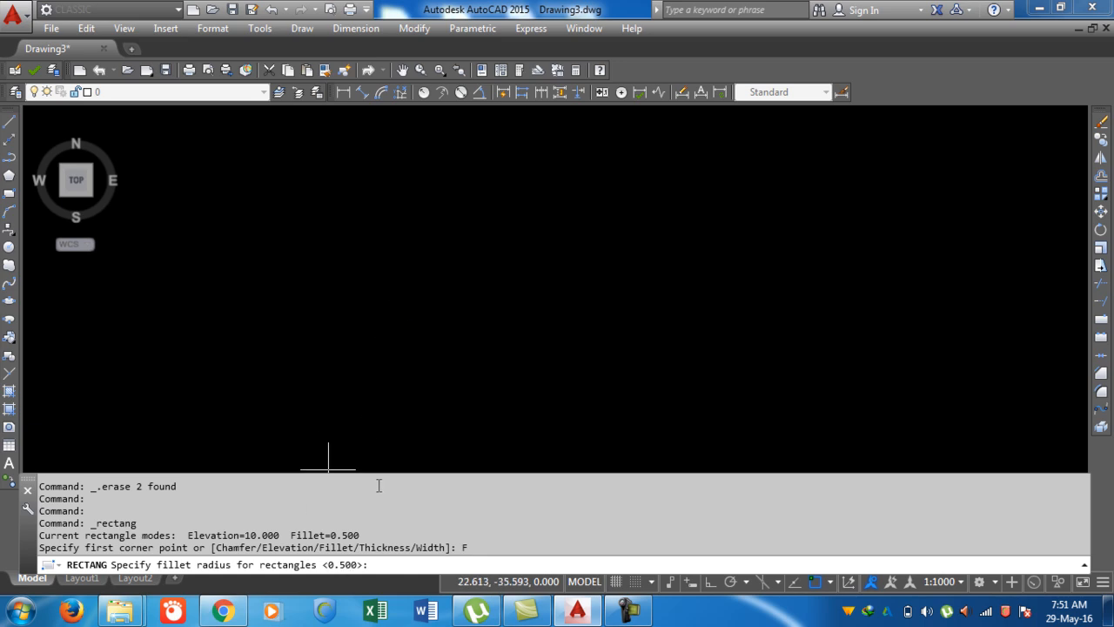
{"action": "key", "text": "Return"}
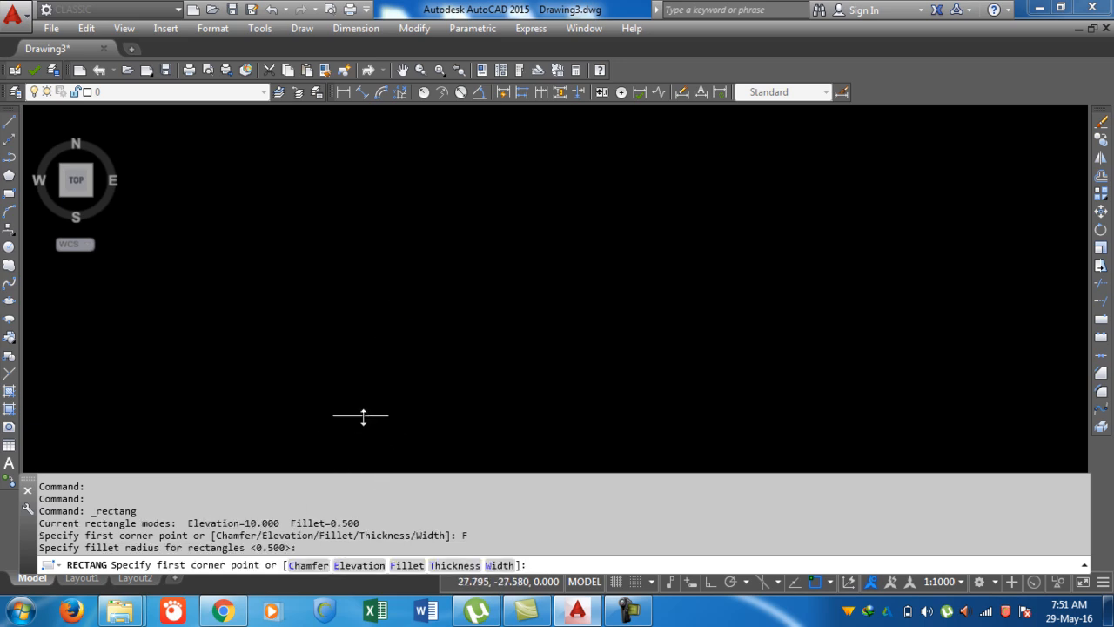
{"action": "type", "text": "0,0"}
{"action": "key", "text": "Return"}
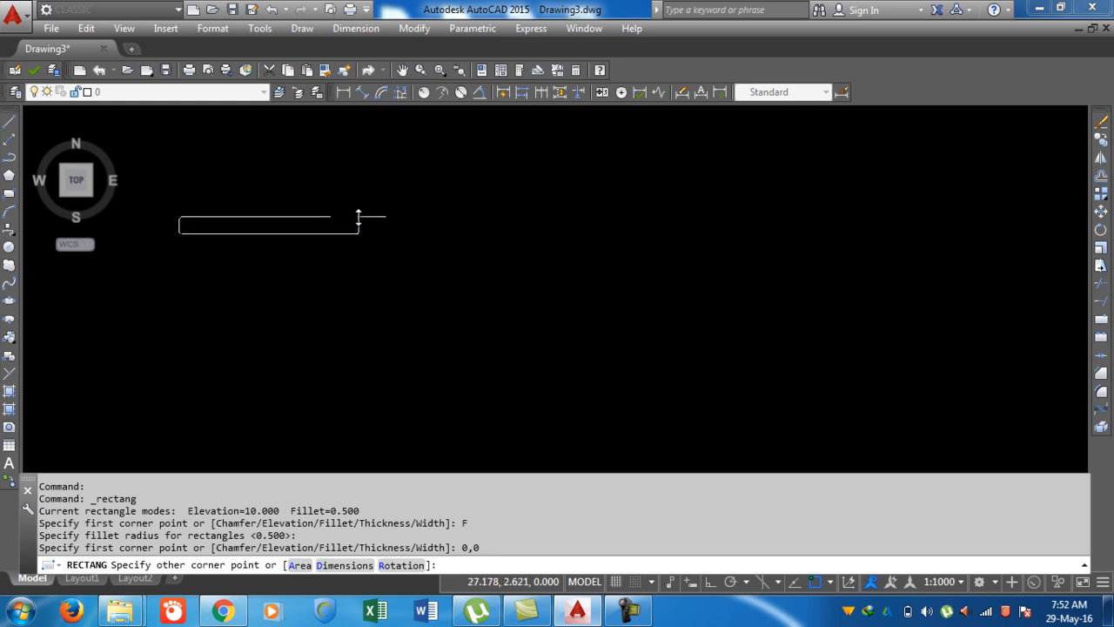
{"action": "type", "text": "10,20"}
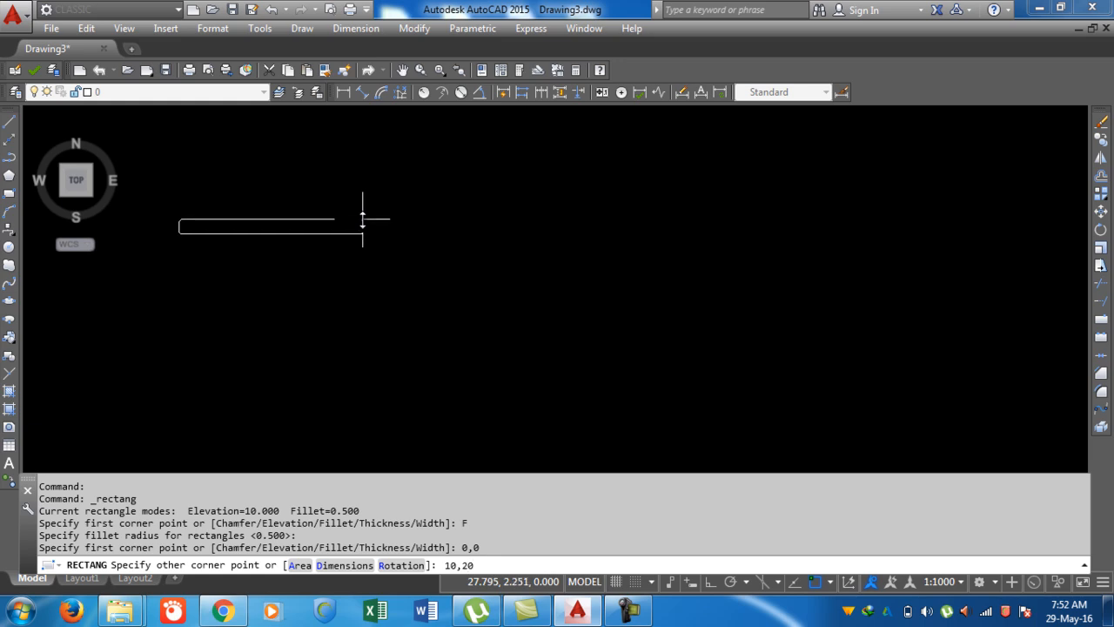
{"action": "key", "text": "Return"}
{"action": "scroll", "coordinate": [408, 368], "scroll_direction": "down", "scroll_amount": 5}
{"action": "scroll", "coordinate": [358, 301], "scroll_direction": "up", "scroll_amount": 5}
{"action": "scroll", "coordinate": [358, 301], "scroll_direction": "up", "scroll_amount": 6}
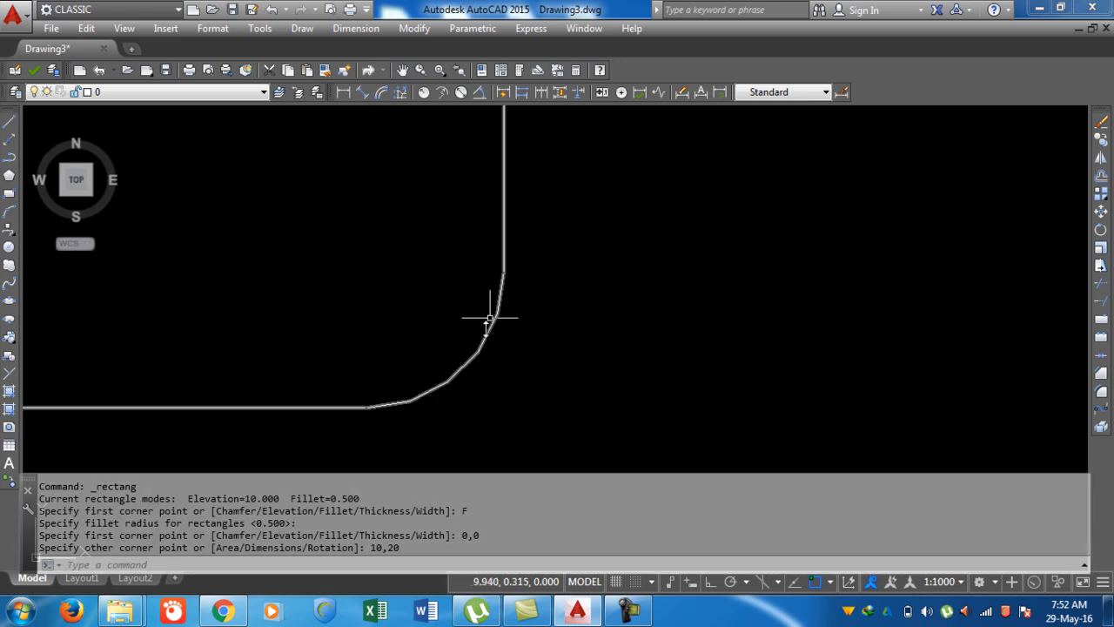
{"action": "scroll", "coordinate": [544, 341], "scroll_direction": "down", "scroll_amount": 3}
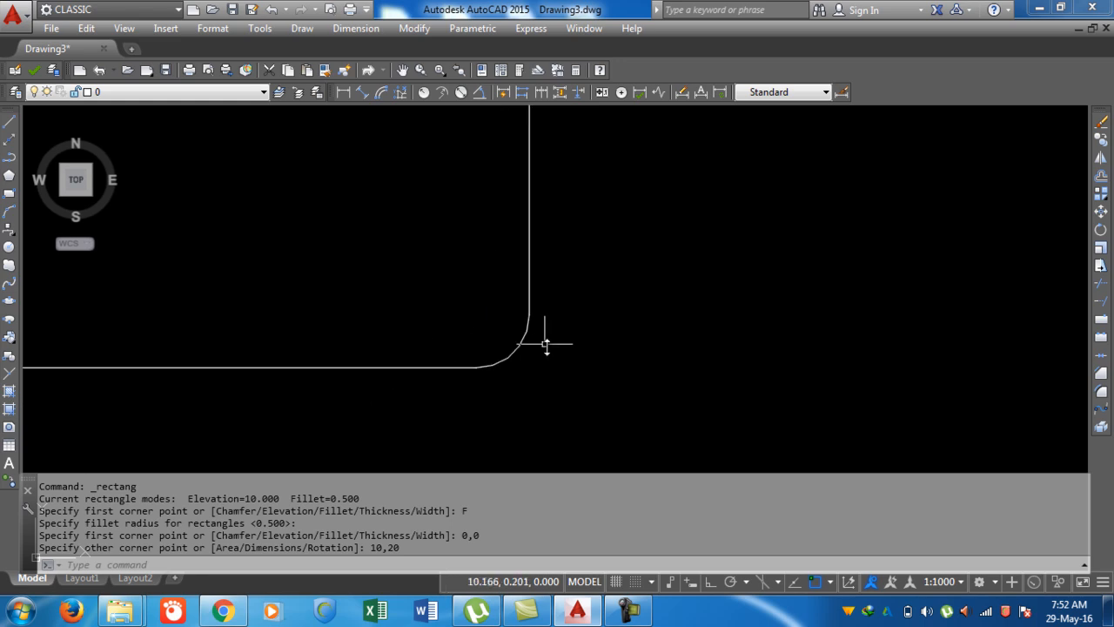
{"action": "scroll", "coordinate": [543, 346], "scroll_direction": "down", "scroll_amount": 6}
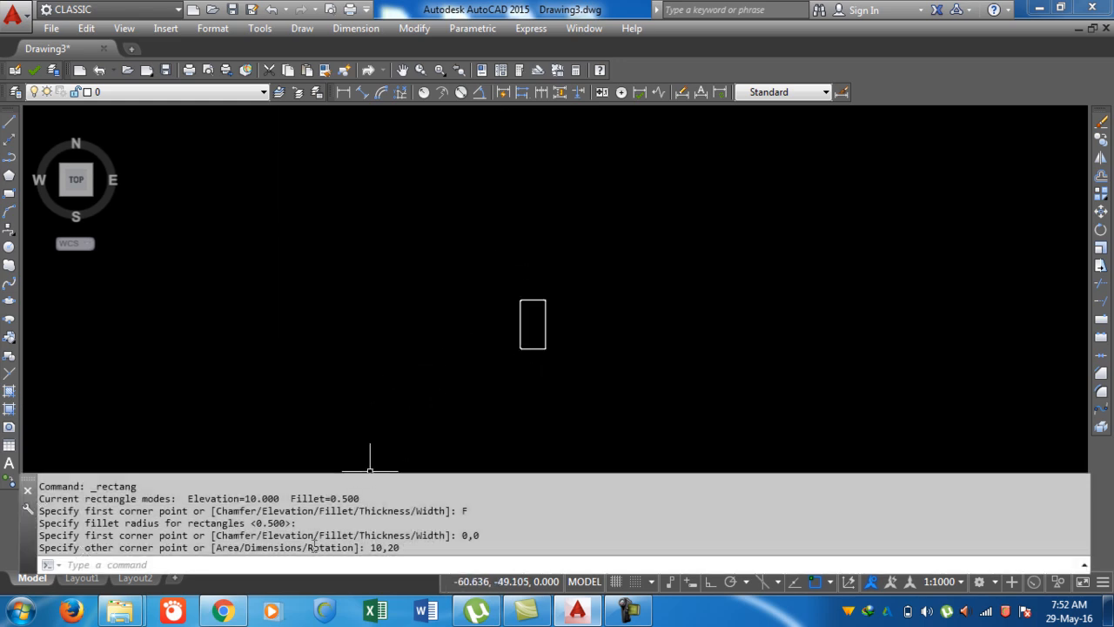
Begin another rectangle and set its thickness to 0.2.
{"action": "type", "text": "rec"}
{"action": "key", "text": "Return"}
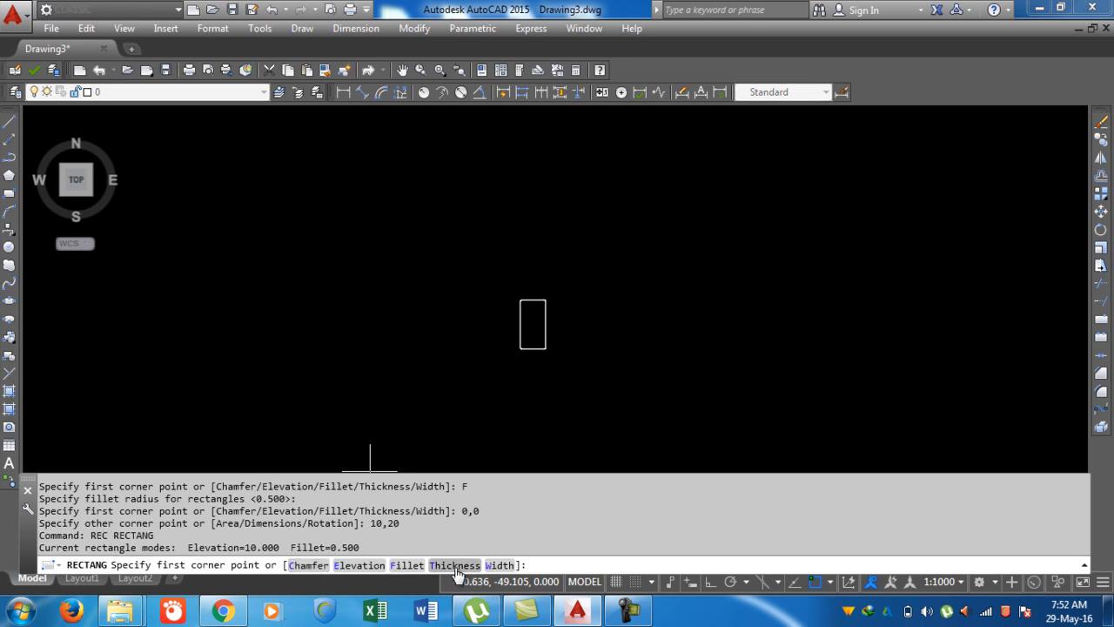
{"action": "middle_click_drag", "start_coordinate": [584, 377], "coordinate": [380, 363]}
{"action": "right_click", "coordinate": [470, 284]}
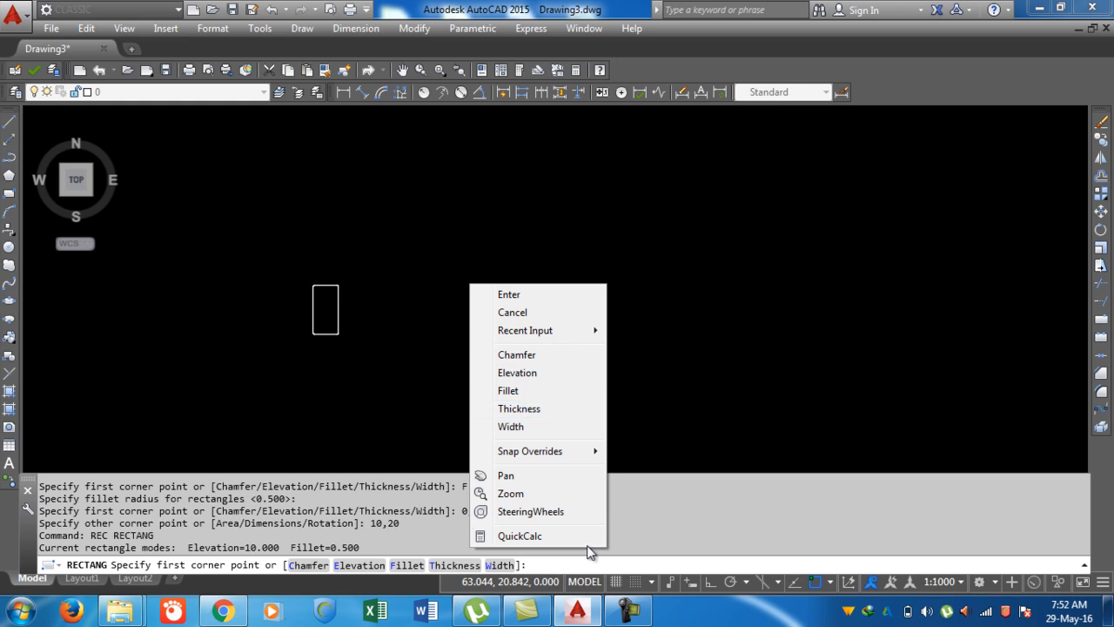
{"action": "left_click", "coordinate": [549, 567]}
{"action": "type", "text": "t"}
{"action": "key", "text": "Return"}
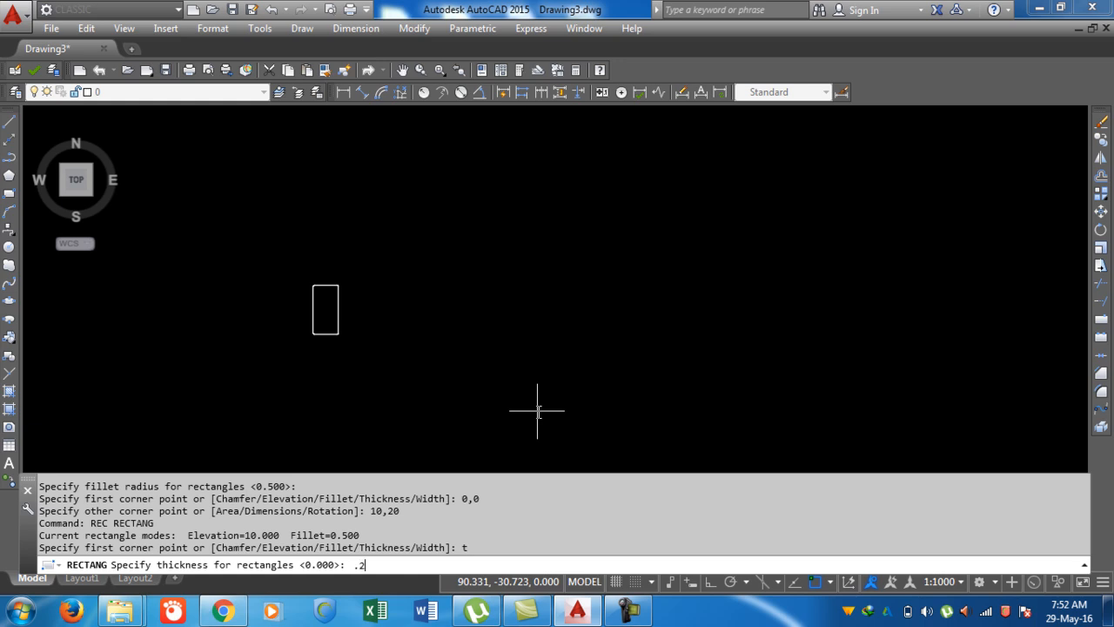
{"action": "type", "text": ".2"}
{"action": "key", "text": "Return"}
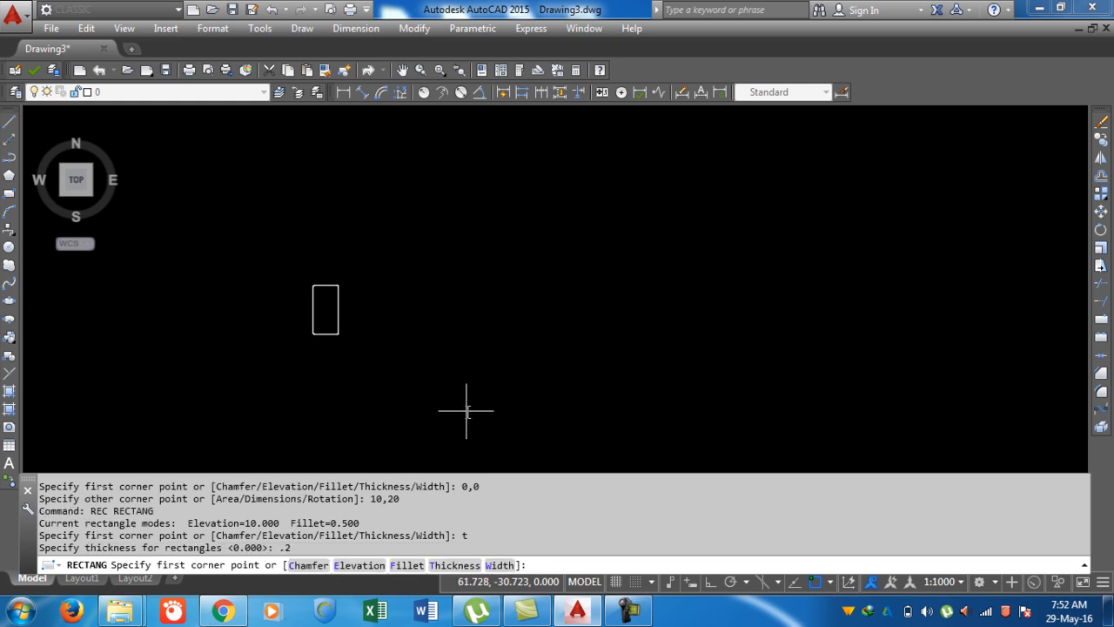
Draw the rectangle by area from a corner picked below and to the right of the existing one, with area 50 and length 10.
{"action": "left_click", "coordinate": [436, 372]}
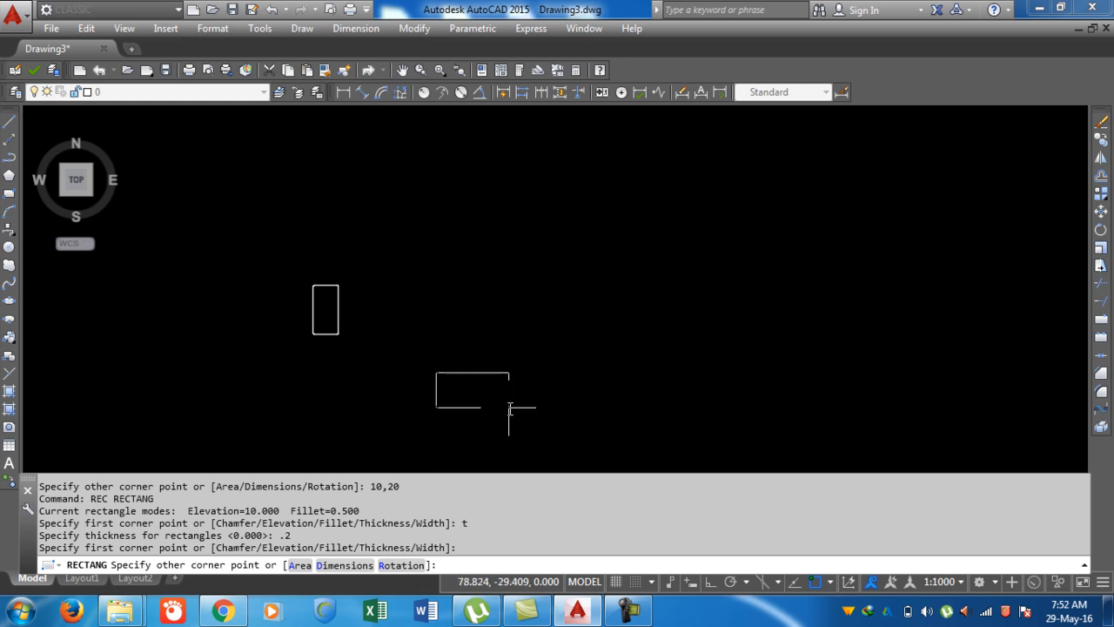
{"action": "key", "text": "Return"}
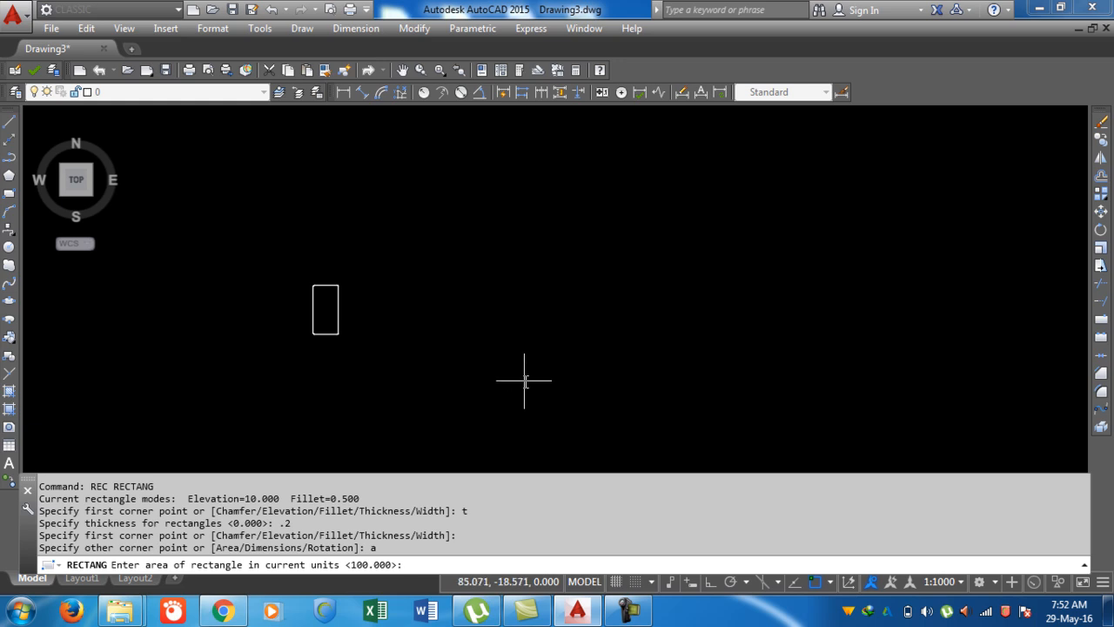
{"action": "key", "text": "Return"}
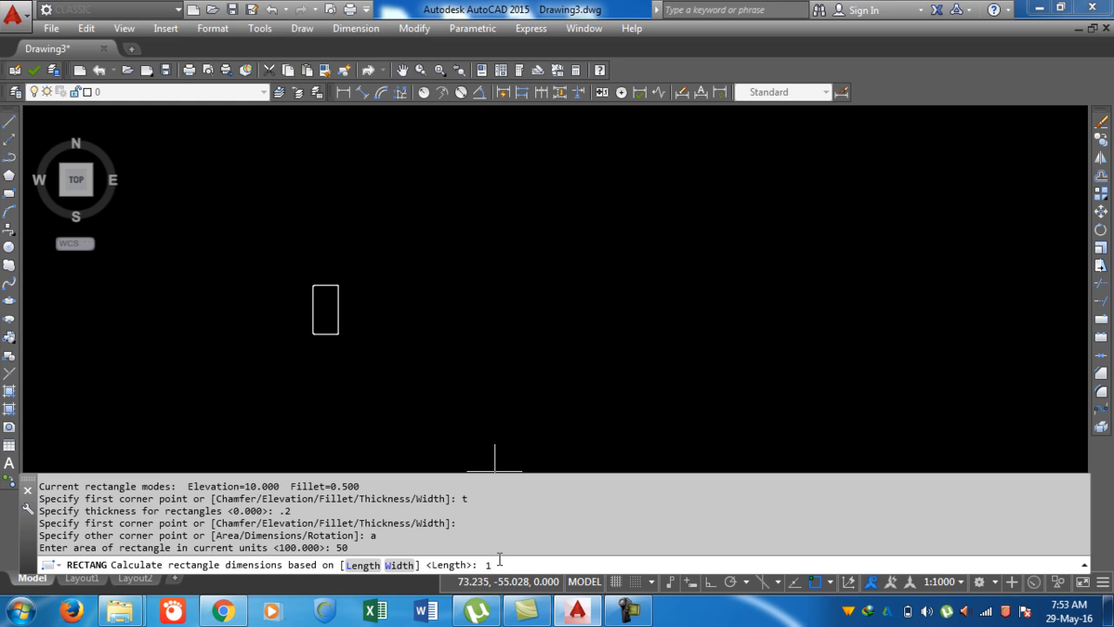
{"action": "key", "text": "Return"}
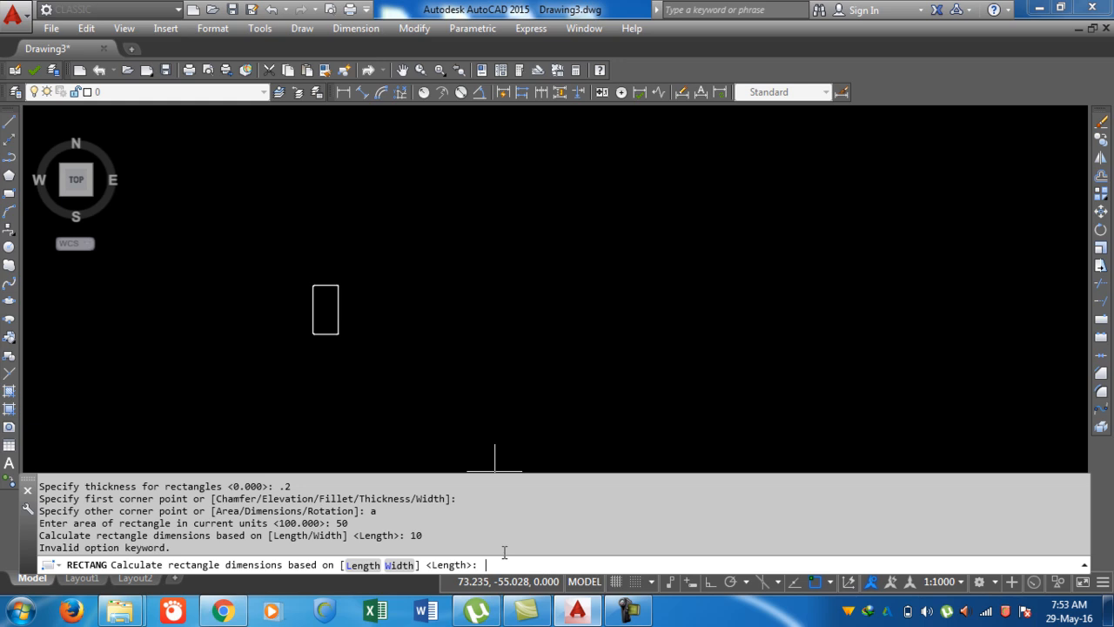
{"action": "key", "text": "Return"}
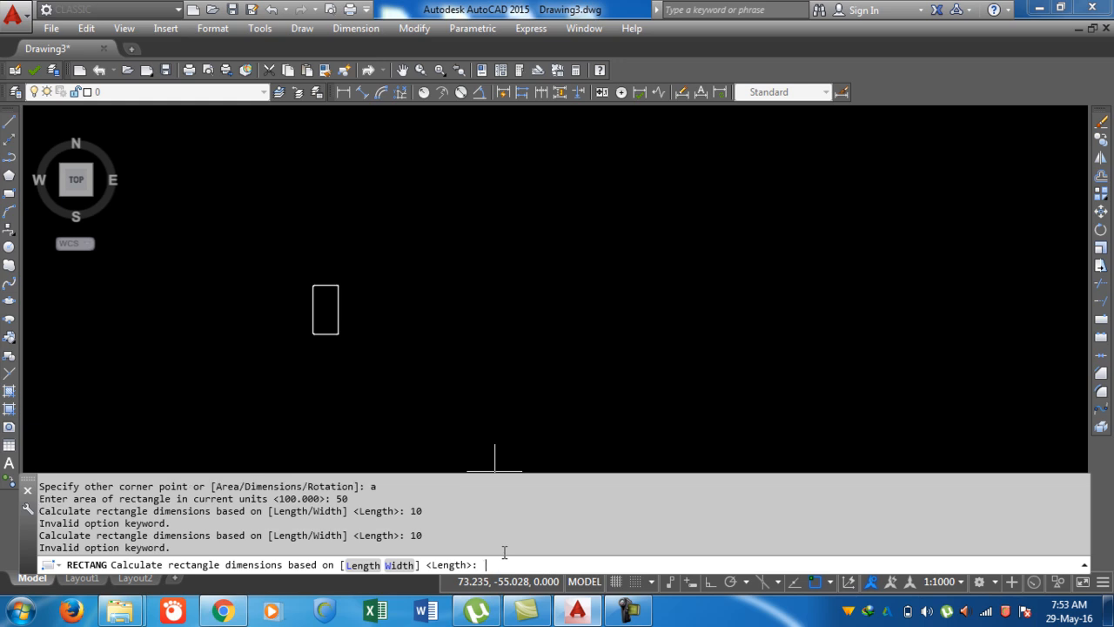
{"action": "key", "text": "Return"}
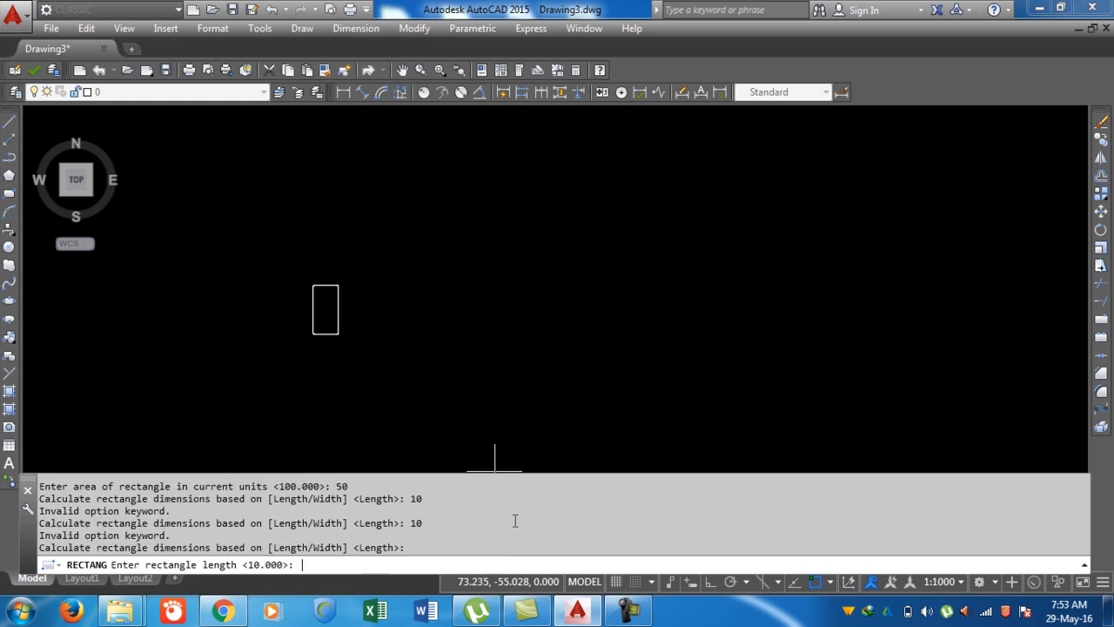
{"action": "key", "text": "Return"}
{"action": "scroll", "coordinate": [455, 441], "scroll_direction": "up", "scroll_amount": 3}
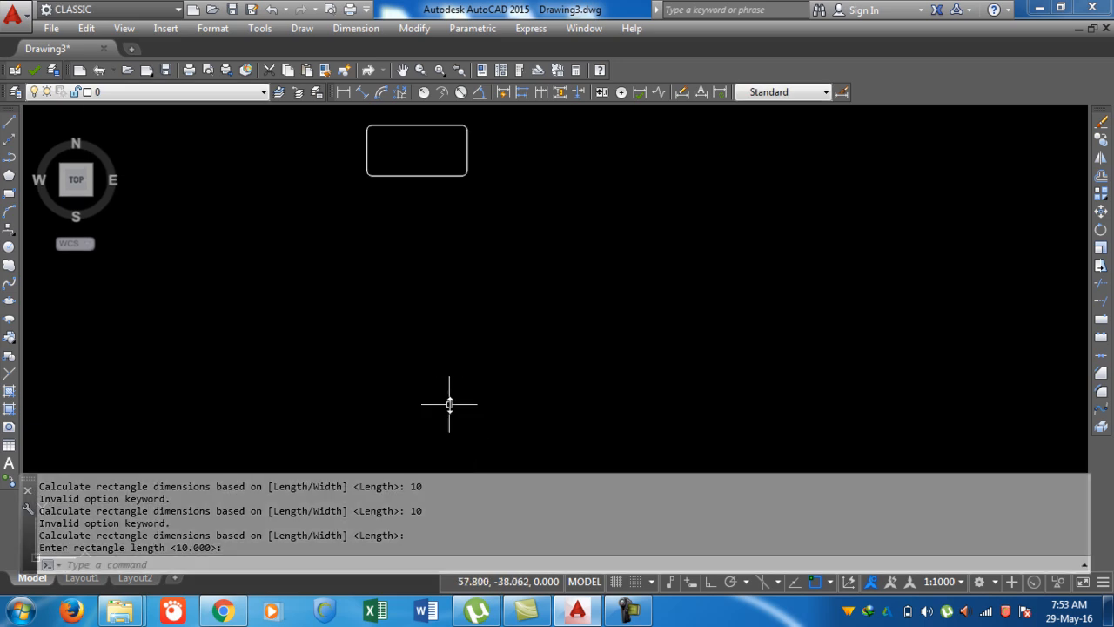
{"action": "scroll", "coordinate": [395, 162], "scroll_direction": "up", "scroll_amount": 3}
{"action": "middle_click_drag", "start_coordinate": [447, 192], "coordinate": [450, 241]}
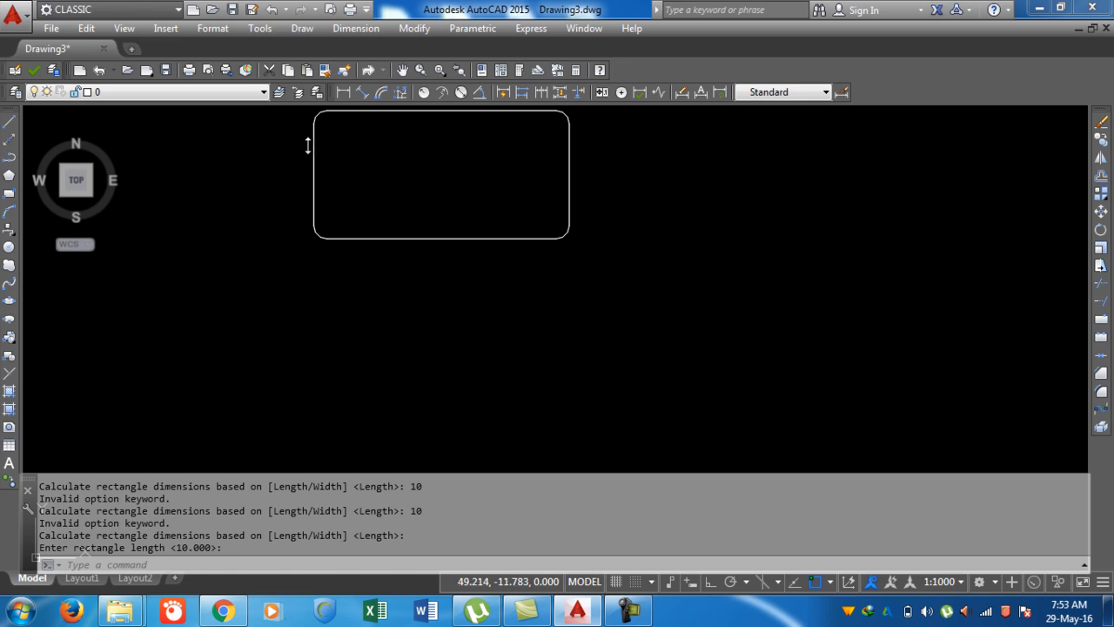
Measure the area and perimeter of the small filleted rectangle with the Area command's Object option.
{"action": "scroll", "coordinate": [409, 330], "scroll_direction": "down", "scroll_amount": 5}
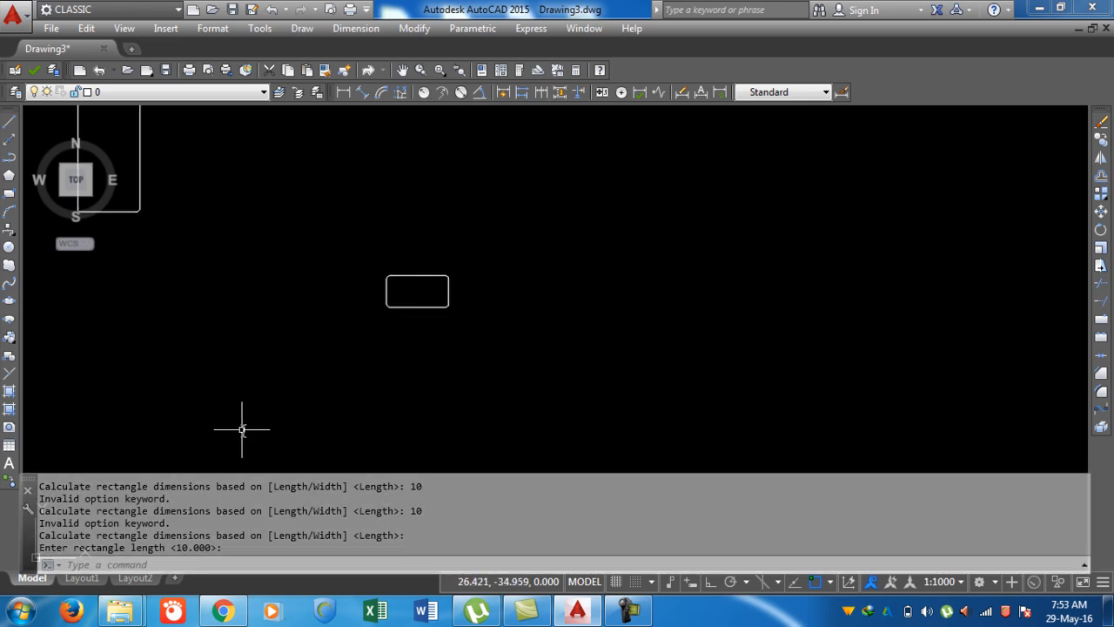
{"action": "type", "text": "are"}
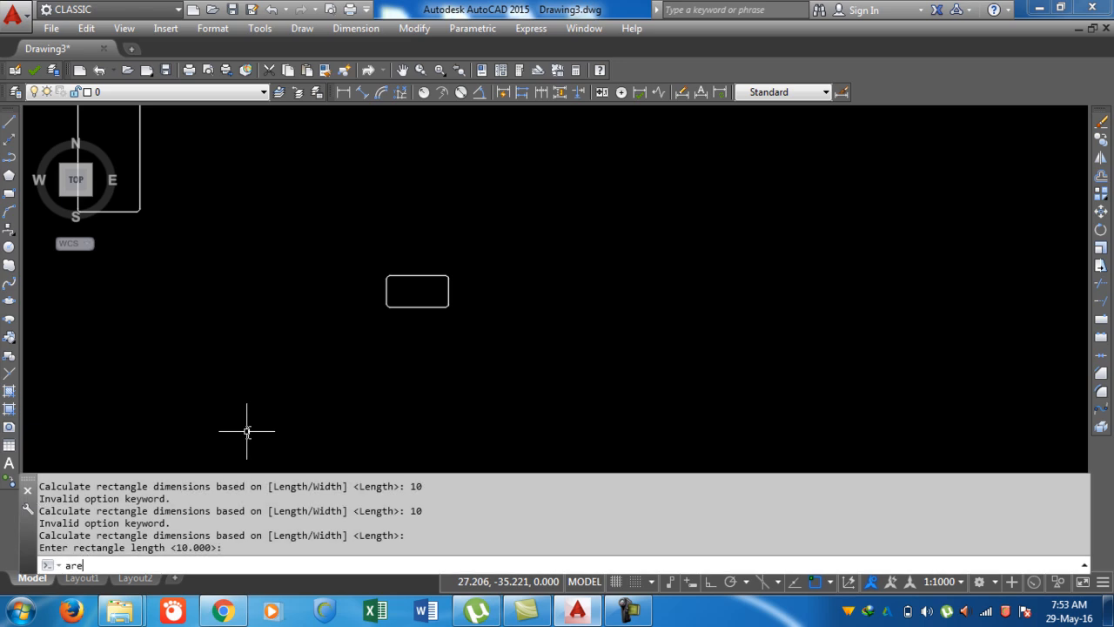
{"action": "type", "text": "a"}
{"action": "key", "text": "Return"}
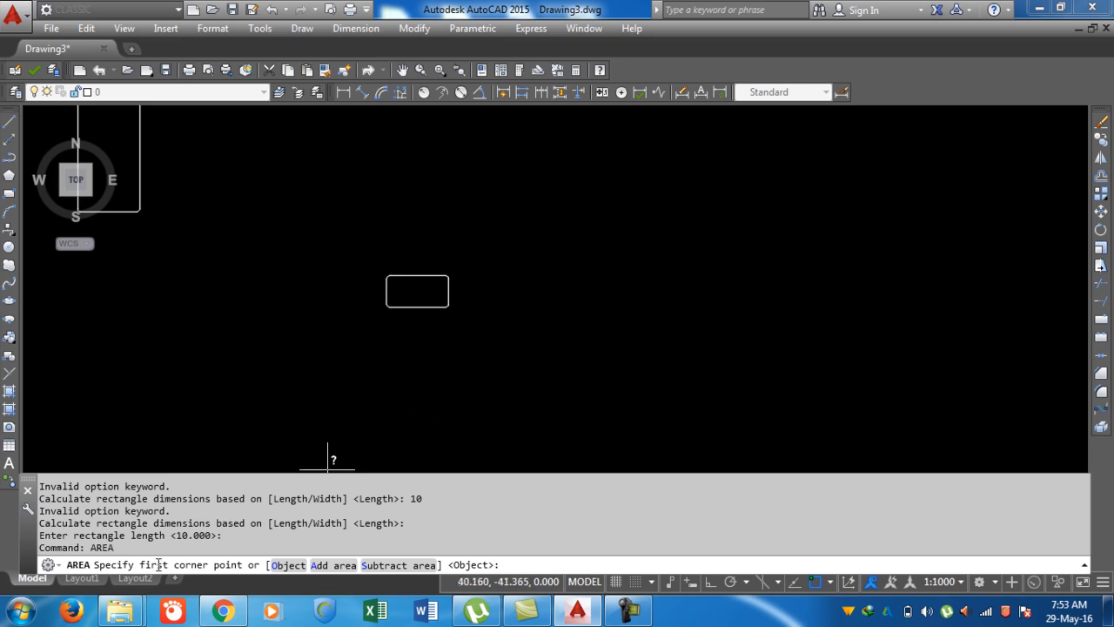
{"action": "left_click", "coordinate": [287, 565]}
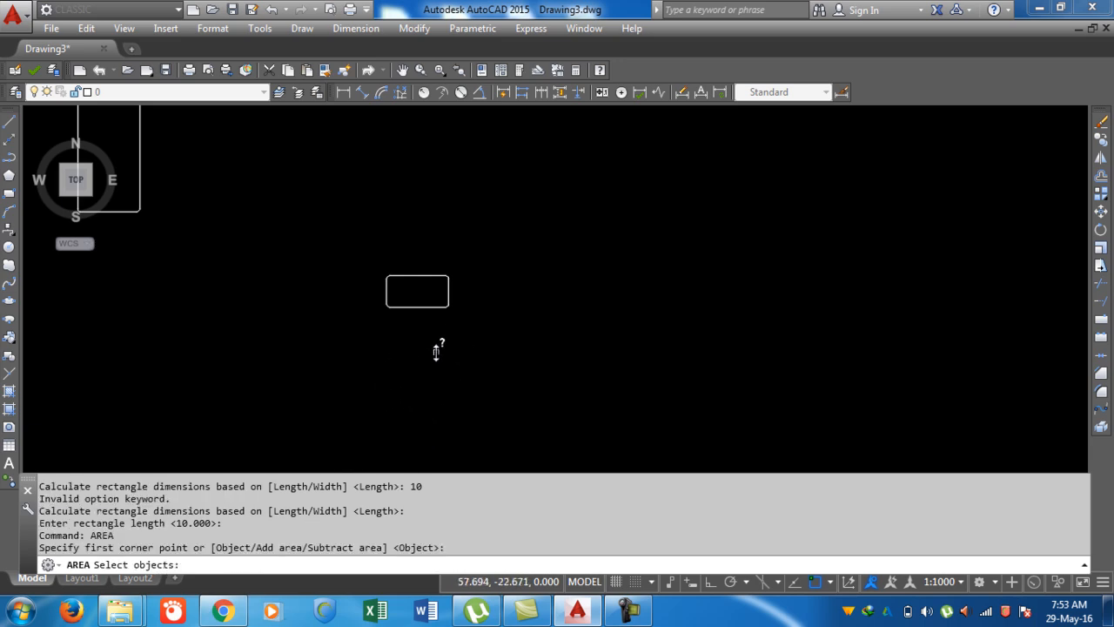
{"action": "left_click", "coordinate": [430, 307]}
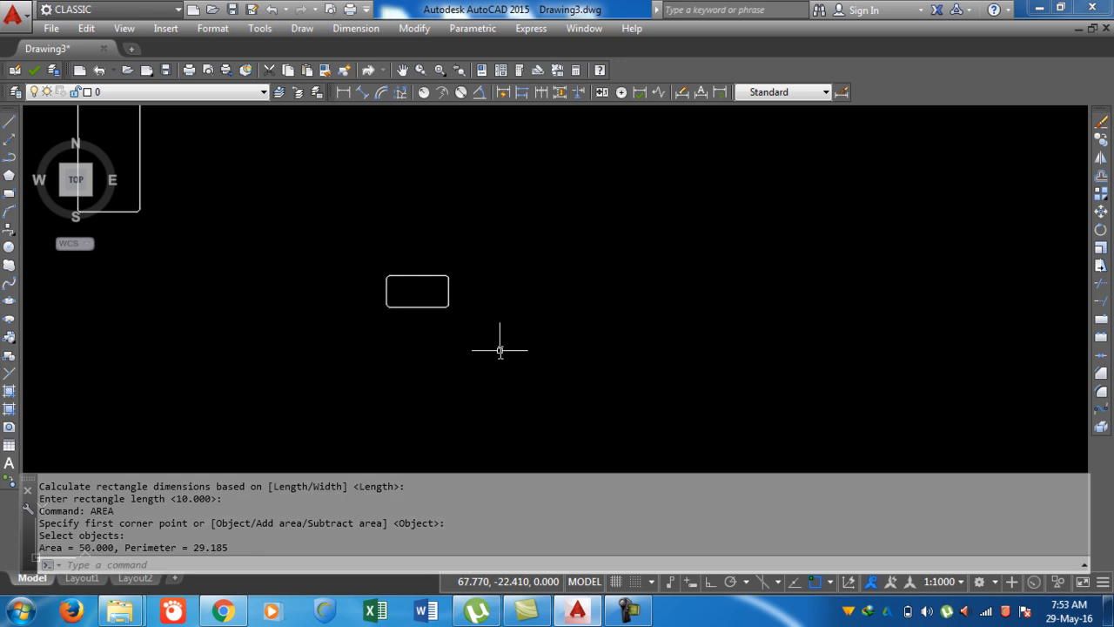
Begin another rectangle and set its line width to 0.1.
{"action": "left_click", "coordinate": [230, 566]}
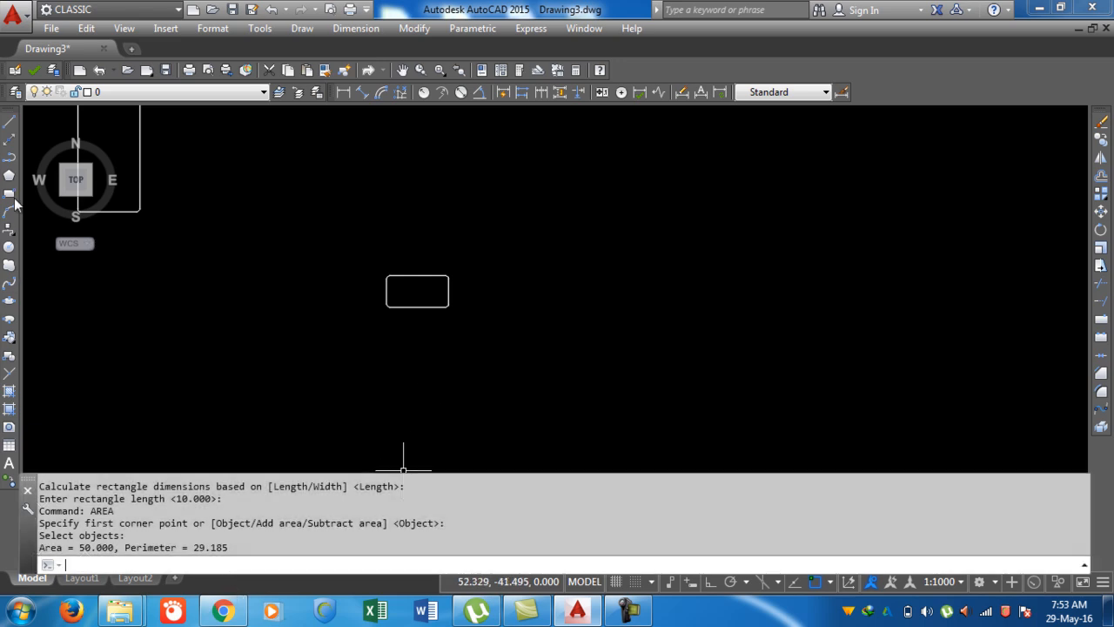
{"action": "left_click", "coordinate": [14, 196]}
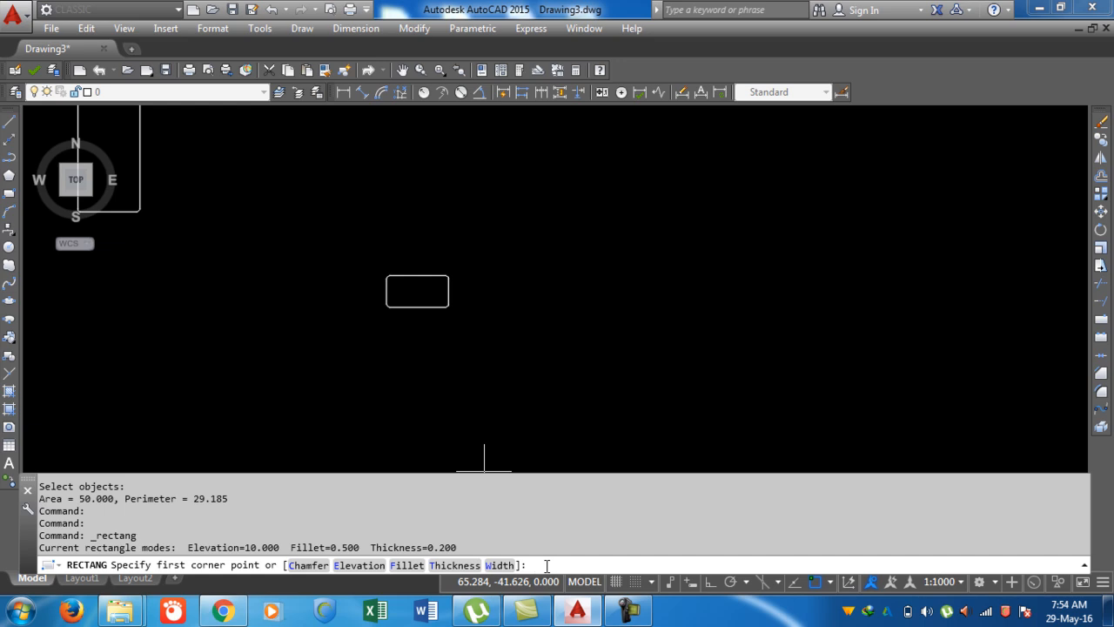
{"action": "type", "text": "w"}
{"action": "key", "text": "Return"}
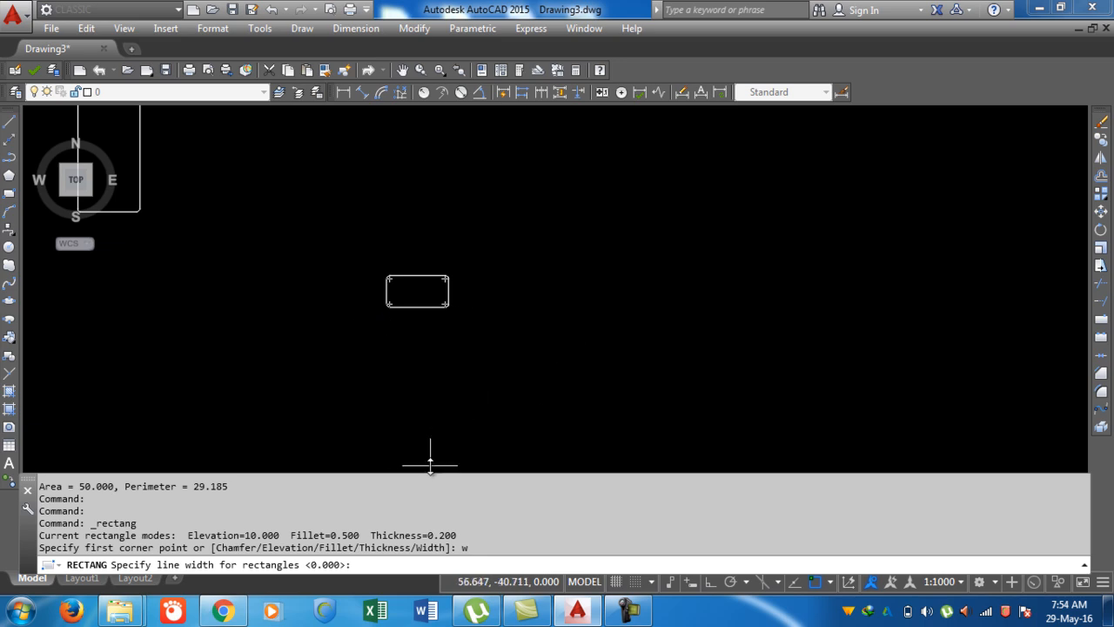
{"action": "type", "text": "1"}
{"action": "key", "text": "Return"}
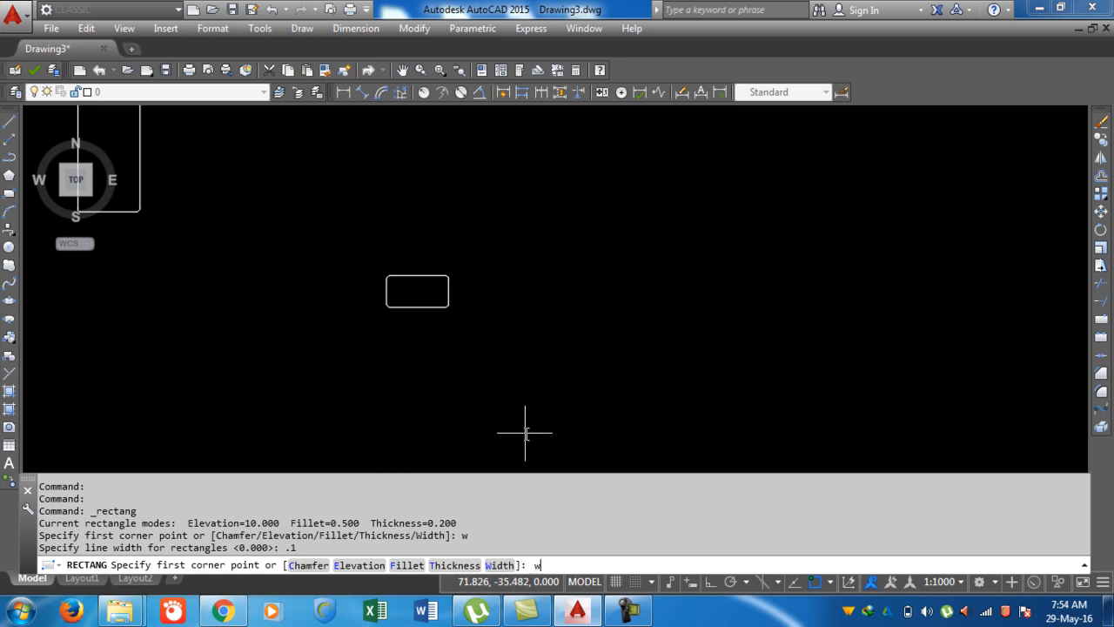
{"action": "key", "text": "Return"}
{"action": "key", "text": "Return"}
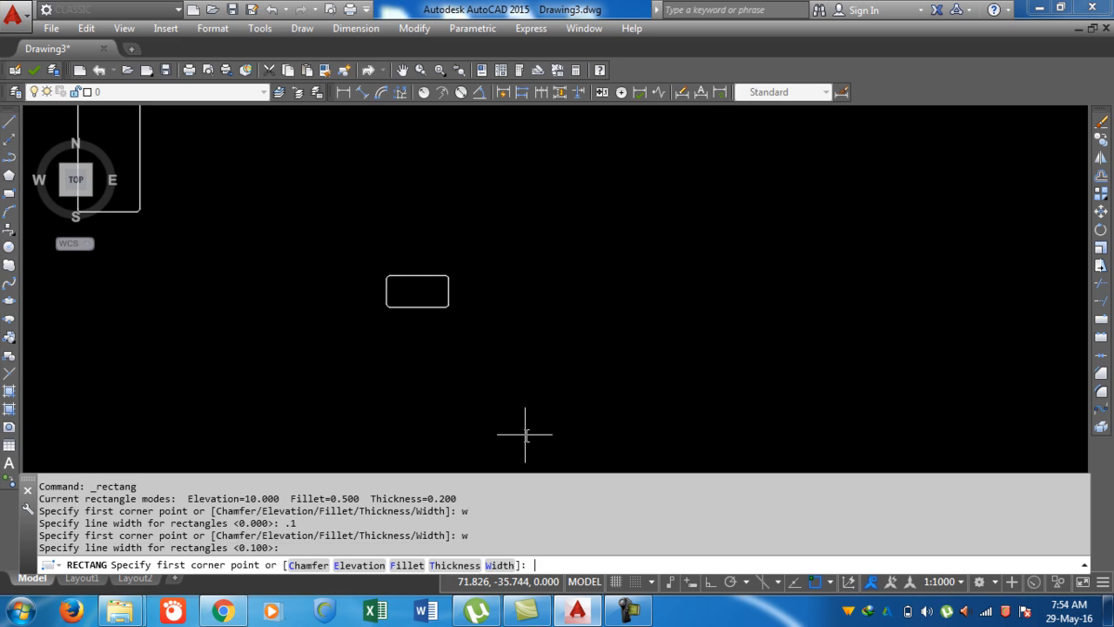
Draw the rectangle by dimensions from a corner picked below and to the right of the small one, with length 10 and width 5.
{"action": "left_click", "coordinate": [525, 348]}
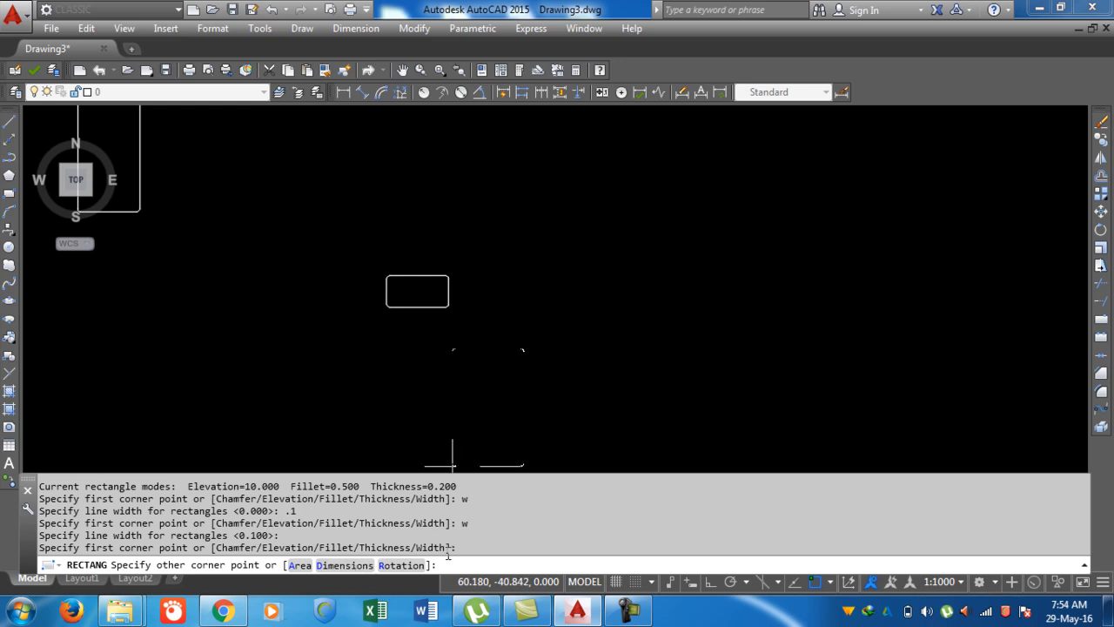
{"action": "key", "text": "Return"}
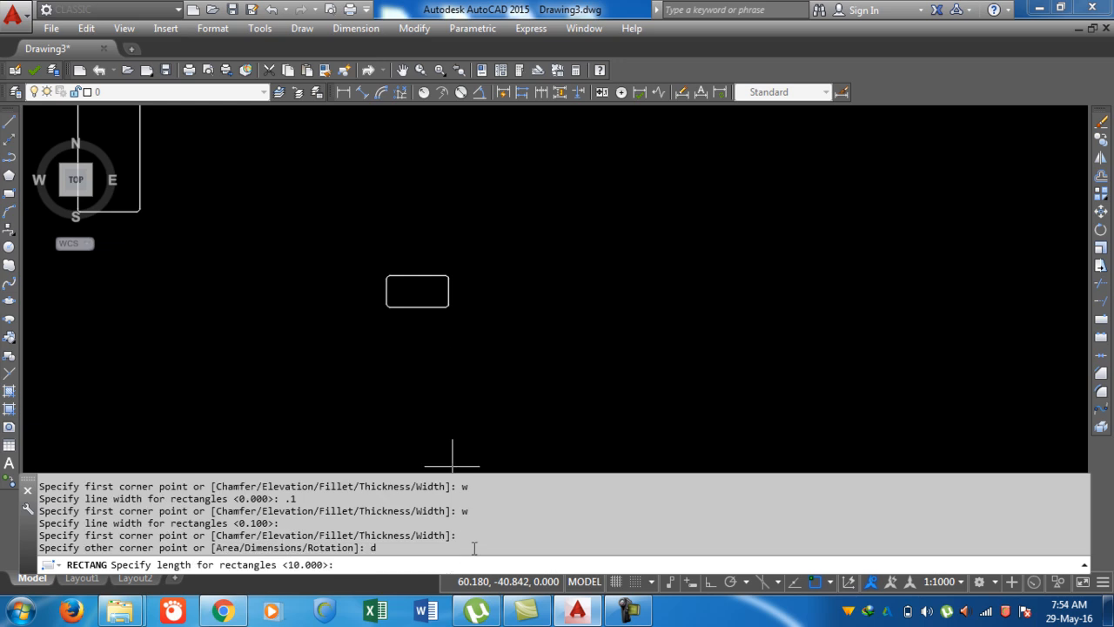
{"action": "key", "text": "Return"}
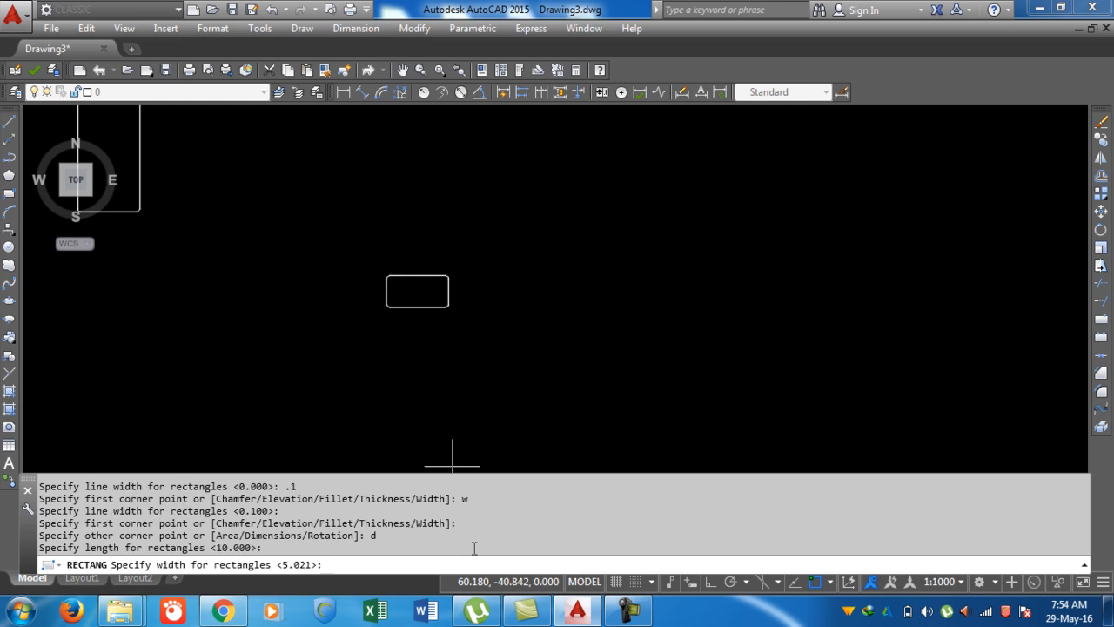
{"action": "type", "text": "5"}
{"action": "key", "text": "Return"}
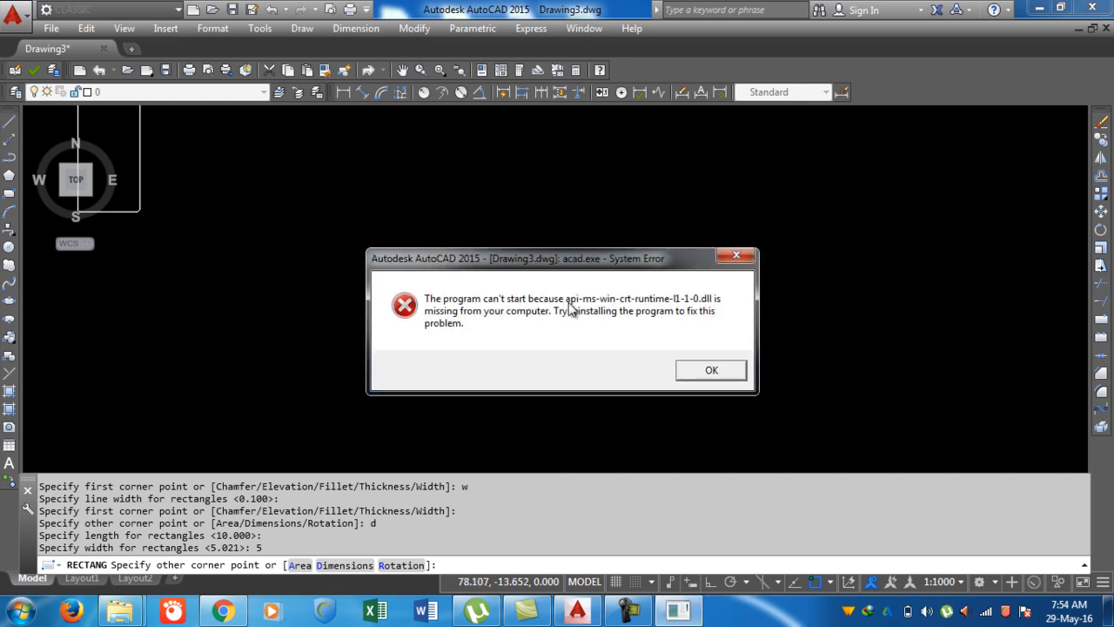
{"action": "left_click", "coordinate": [712, 371]}
{"action": "left_click", "coordinate": [532, 322]}
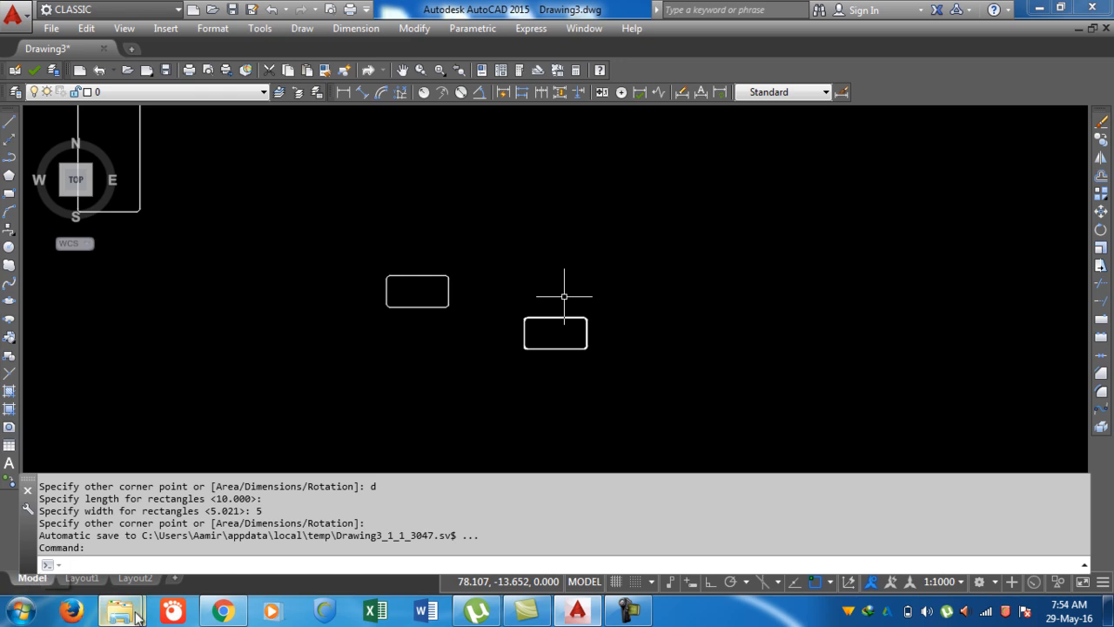
Draw a rectangle with line width 1, about 14 by 14, between two picked corners to the right of the existing ones.
{"action": "middle_click_drag", "start_coordinate": [506, 402], "coordinate": [427, 368]}
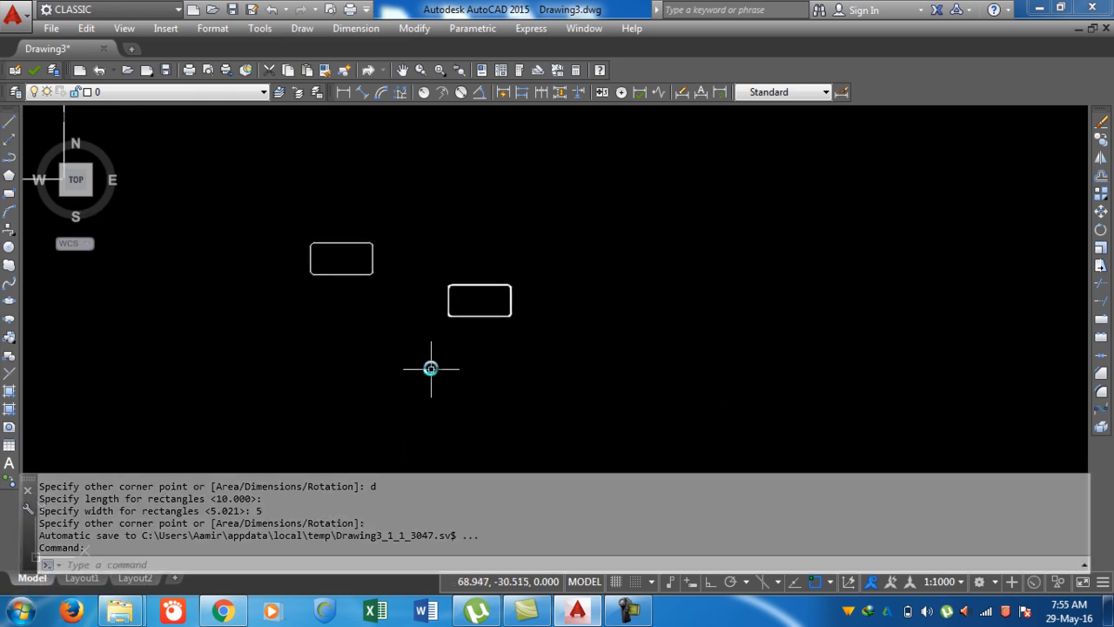
{"action": "scroll", "coordinate": [532, 326], "scroll_direction": "up", "scroll_amount": 2}
{"action": "middle_click_drag", "start_coordinate": [531, 325], "coordinate": [313, 390]}
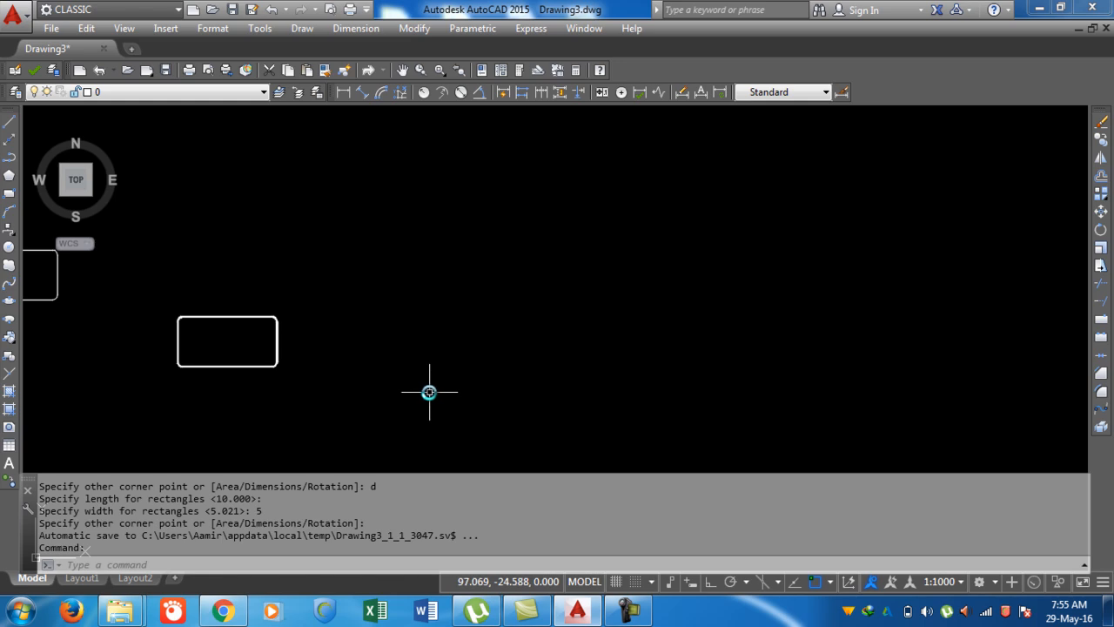
{"action": "type", "text": "rec"}
{"action": "key", "text": "Return"}
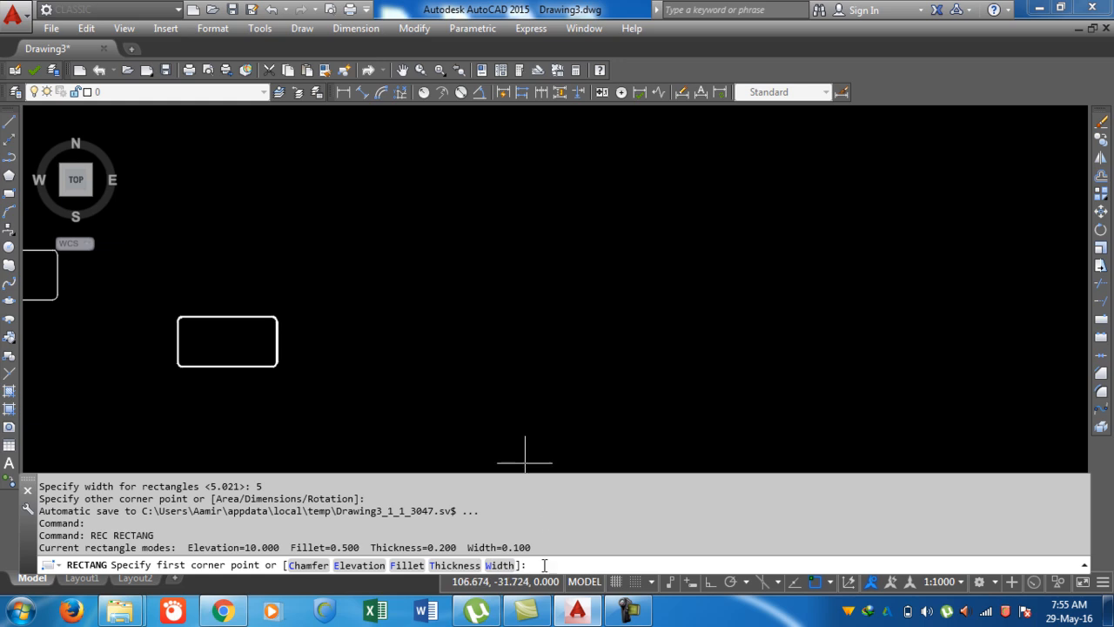
{"action": "type", "text": "w"}
{"action": "key", "text": "Return"}
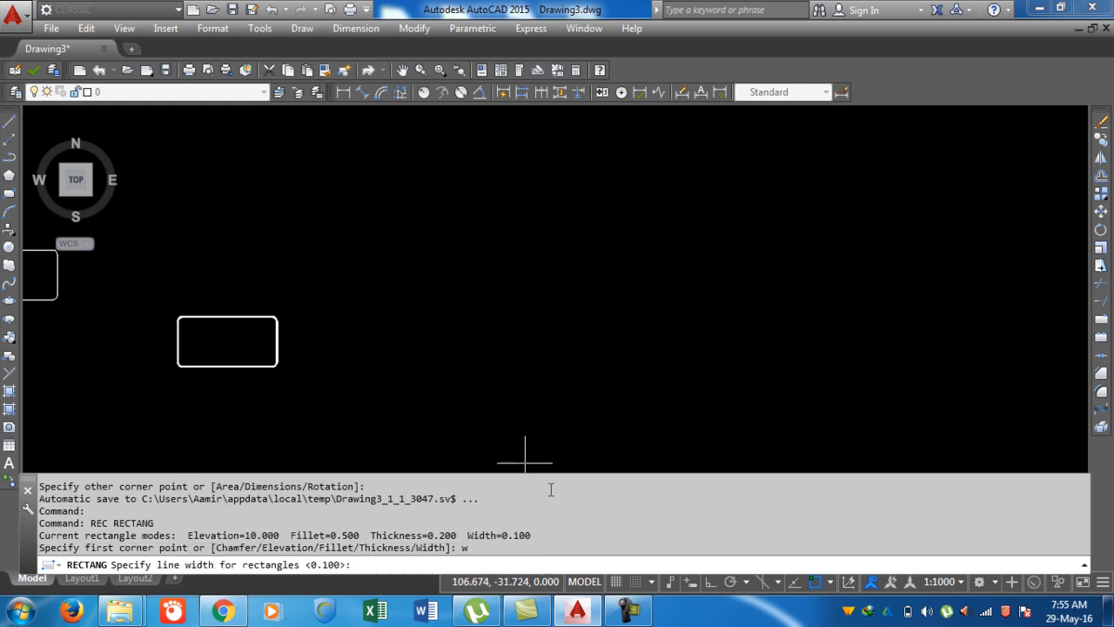
{"action": "type", "text": "1"}
{"action": "key", "text": "Return"}
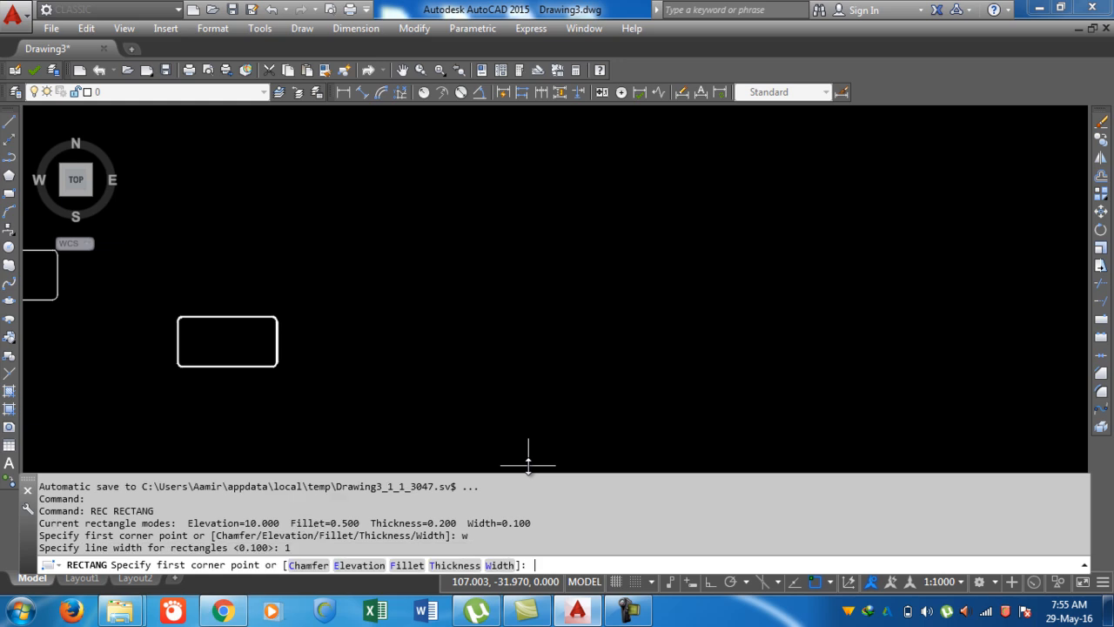
{"action": "left_click", "coordinate": [468, 416]}
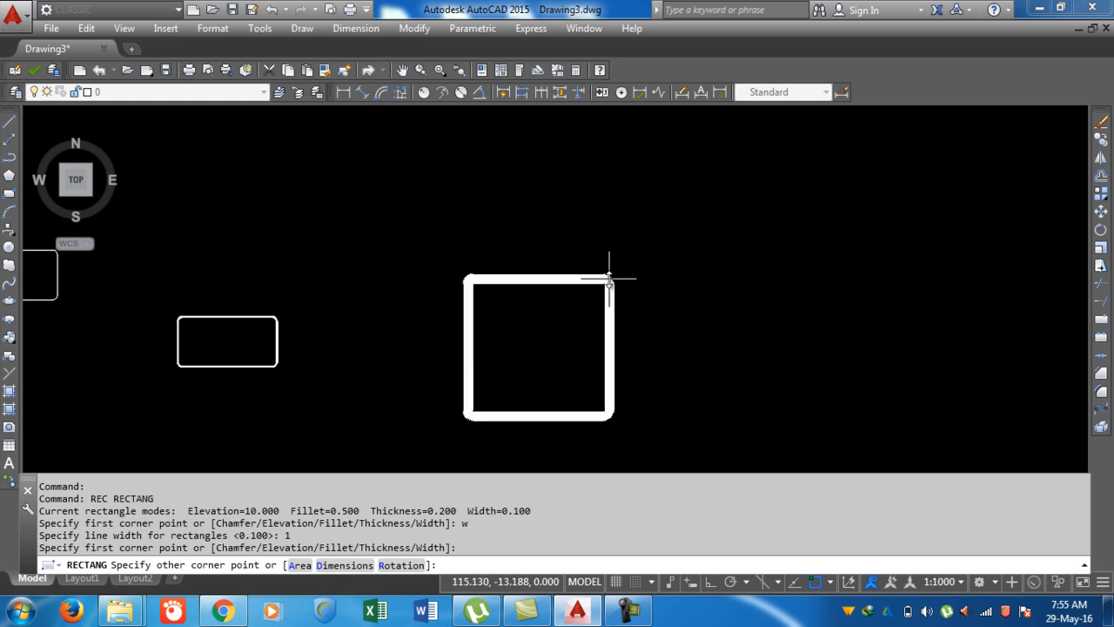
{"action": "left_click", "coordinate": [610, 279]}
Select the thick-lined rectangle and open its properties.
{"action": "scroll", "coordinate": [479, 318], "scroll_direction": "up", "scroll_amount": 3}
{"action": "scroll", "coordinate": [455, 194], "scroll_direction": "up", "scroll_amount": 3}
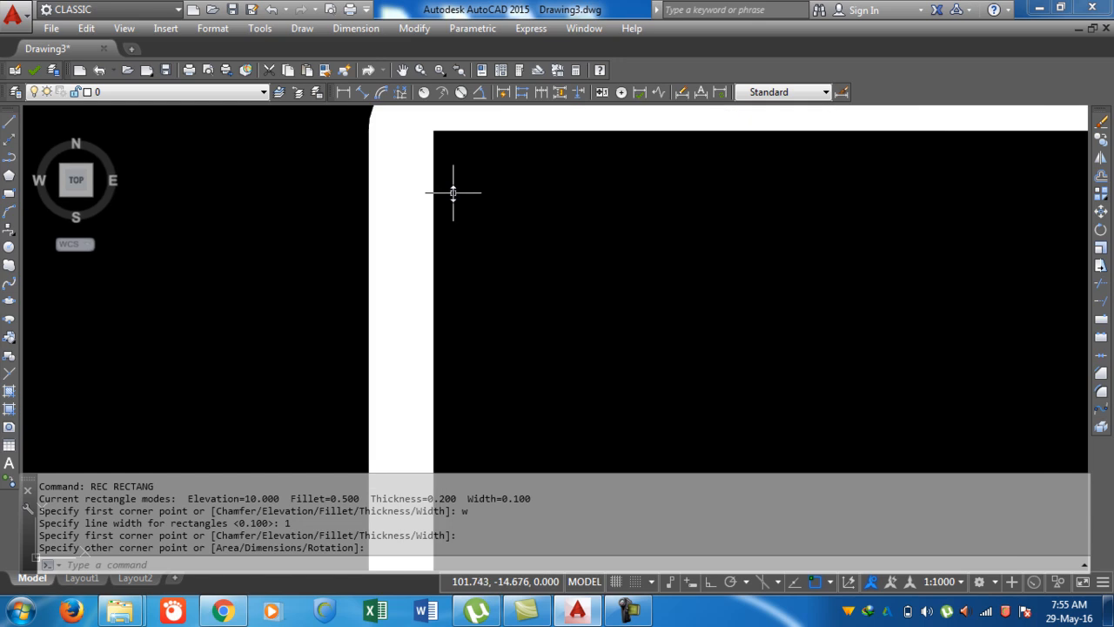
{"action": "scroll", "coordinate": [453, 192], "scroll_direction": "down", "scroll_amount": 3}
{"action": "left_click", "coordinate": [478, 163]}
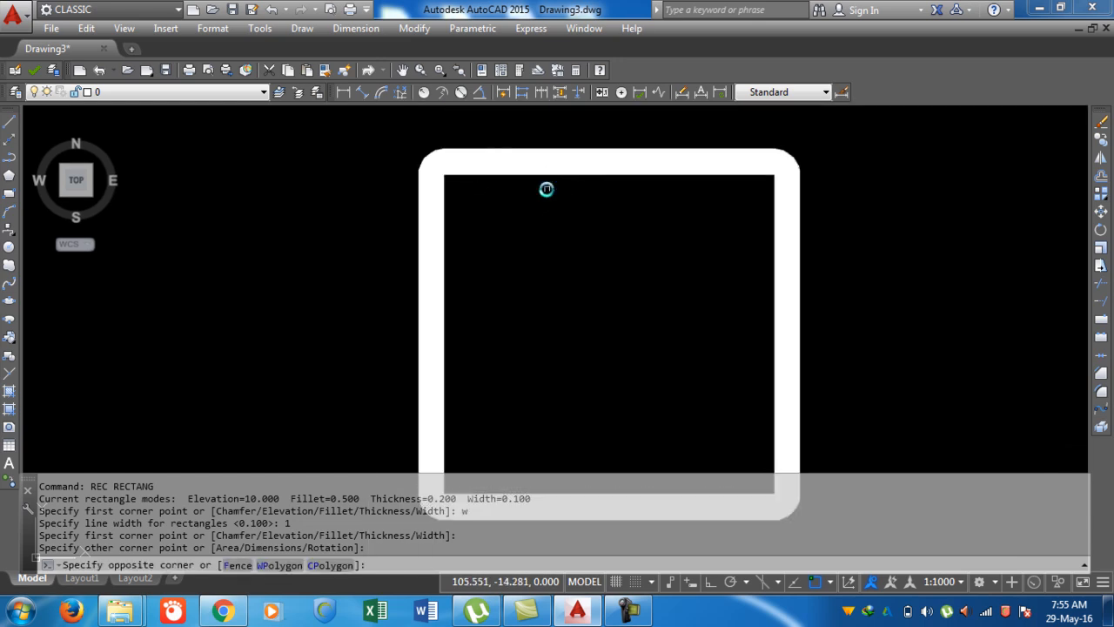
{"action": "left_click", "coordinate": [546, 189]}
{"action": "left_click", "coordinate": [526, 163]}
{"action": "left_click", "coordinate": [438, 183]}
{"action": "right_click", "coordinate": [431, 169]}
{"action": "mouse_move", "coordinate": [446, 199]}
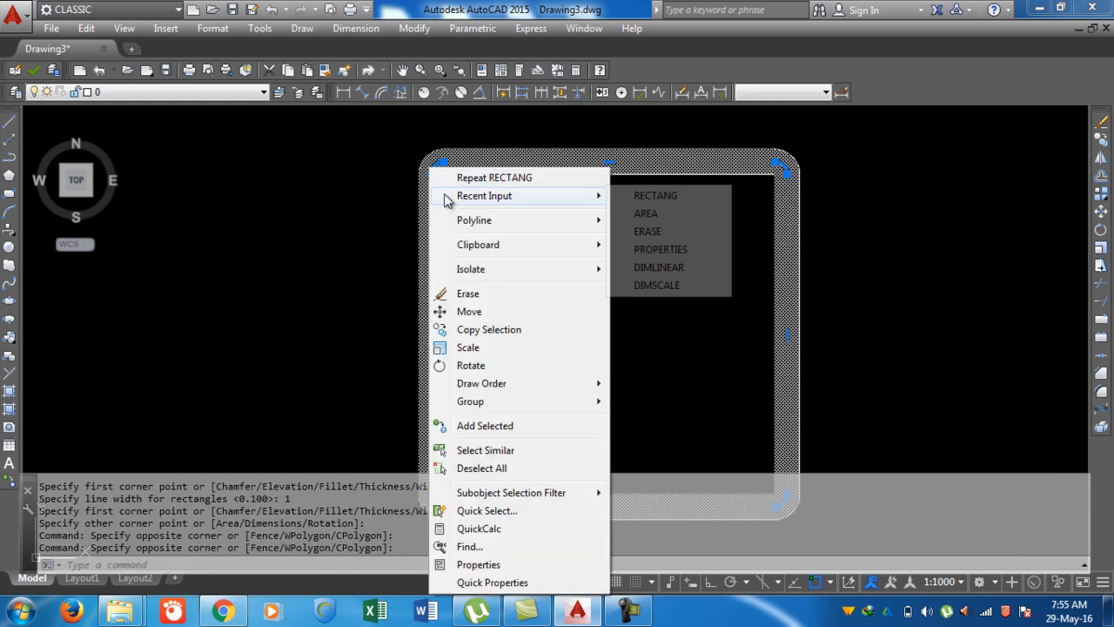
{"action": "left_click", "coordinate": [481, 565]}
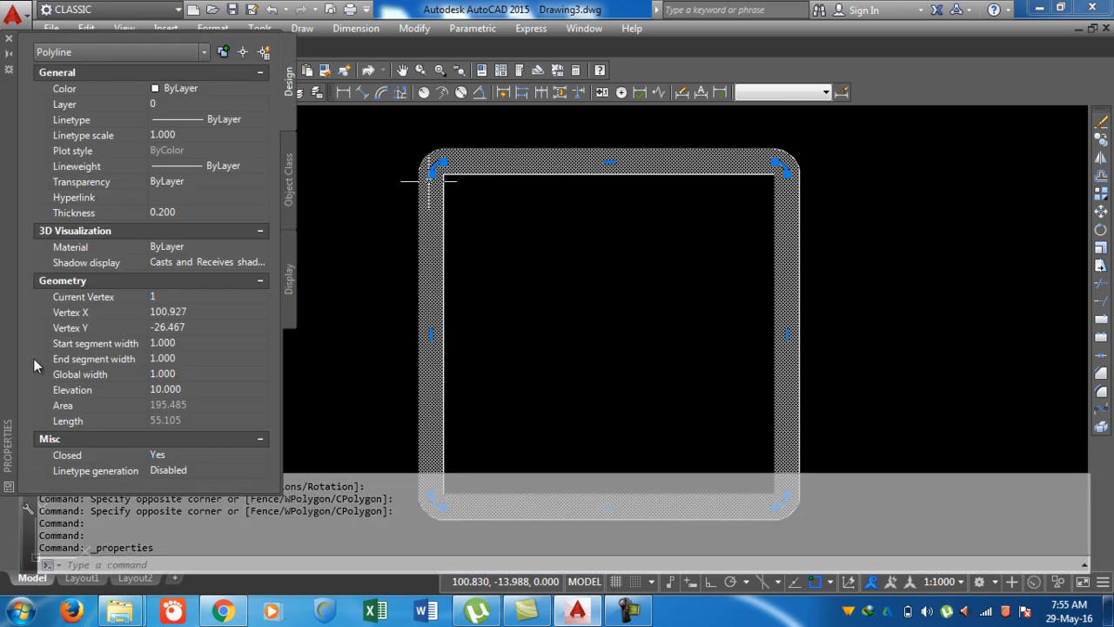
Set the selected rectangle's global width to 0.5 and its elevation to 0.
{"action": "left_click", "coordinate": [193, 393]}
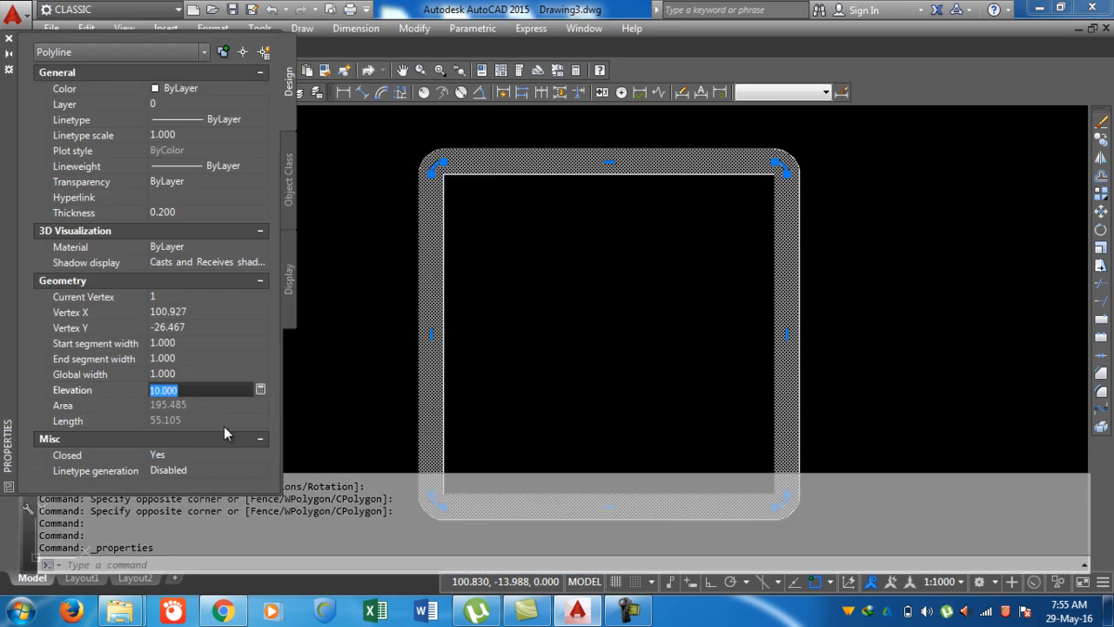
{"action": "left_click", "coordinate": [190, 374]}
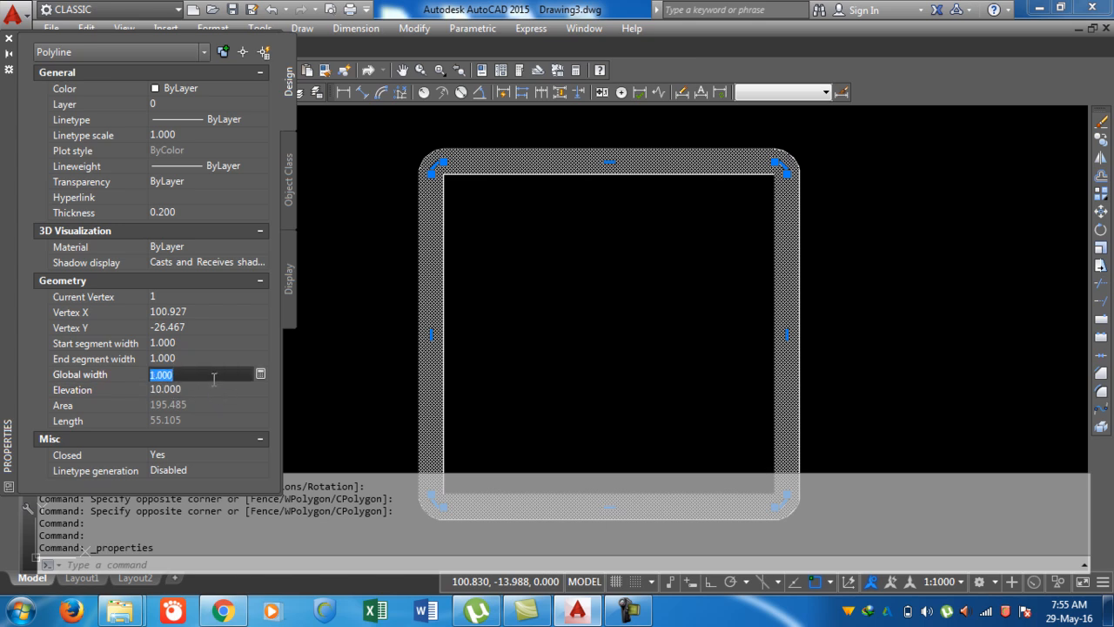
{"action": "type", "text": "0.5"}
{"action": "key", "text": "Tab"}
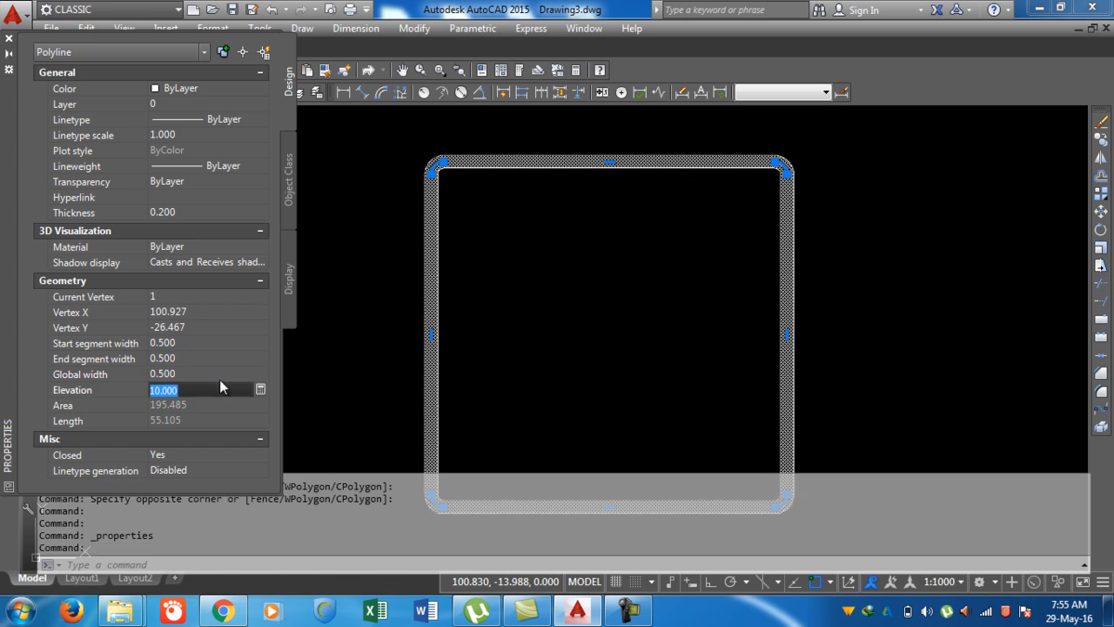
{"action": "type", "text": "0"}
{"action": "key", "text": "Tab"}
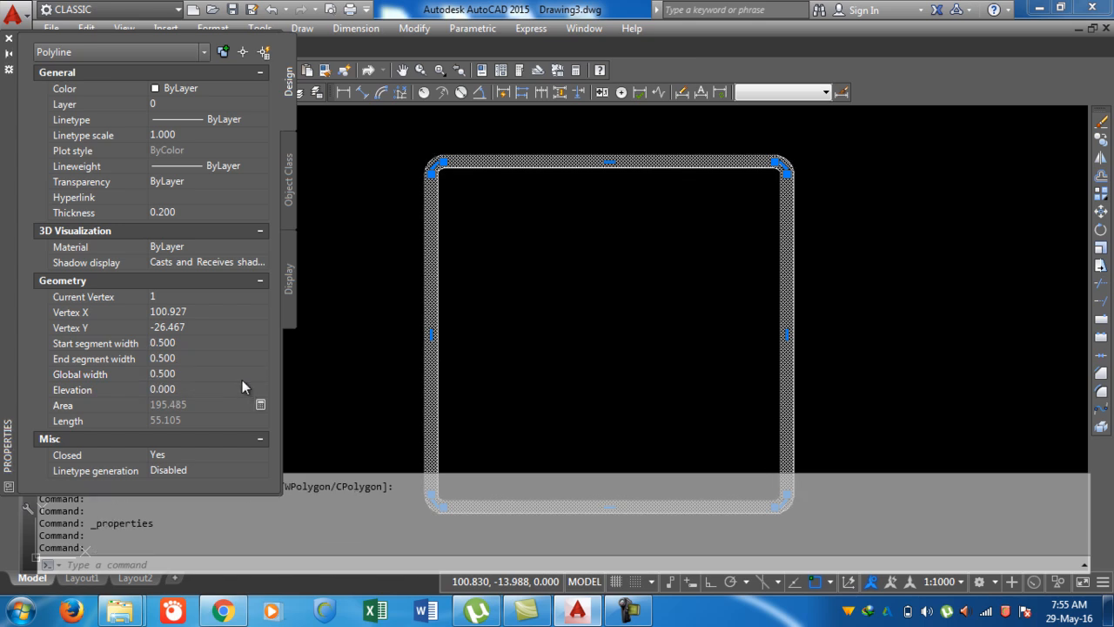
Set the selected rectangle's global width to 0 and clear the selection.
{"action": "left_click", "coordinate": [182, 373]}
{"action": "type", "text": "0"}
{"action": "key", "text": "Tab"}
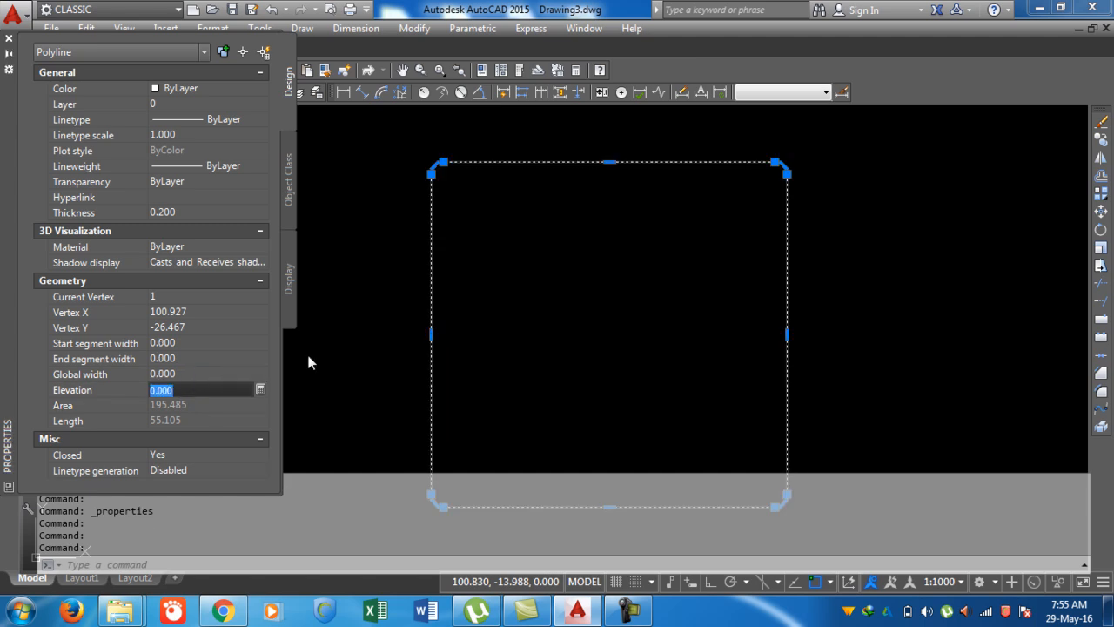
{"action": "scroll", "coordinate": [461, 278], "scroll_direction": "down", "scroll_amount": 6}
{"action": "key", "text": "Escape"}
{"action": "scroll", "coordinate": [452, 330], "scroll_direction": "down", "scroll_amount": 3}
{"action": "left_click", "coordinate": [619, 614]}
{"action": "left_click", "coordinate": [621, 615]}
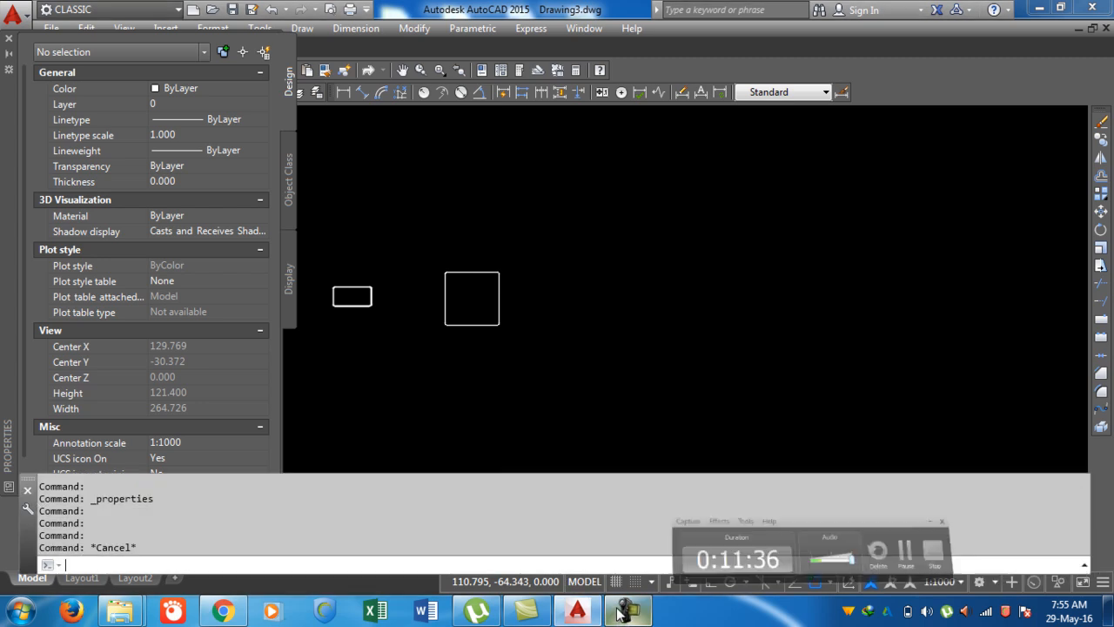
Start the rectangle command to review its current modes, close the properties palette, and leave the command without drawing.
{"action": "left_click", "coordinate": [316, 565]}
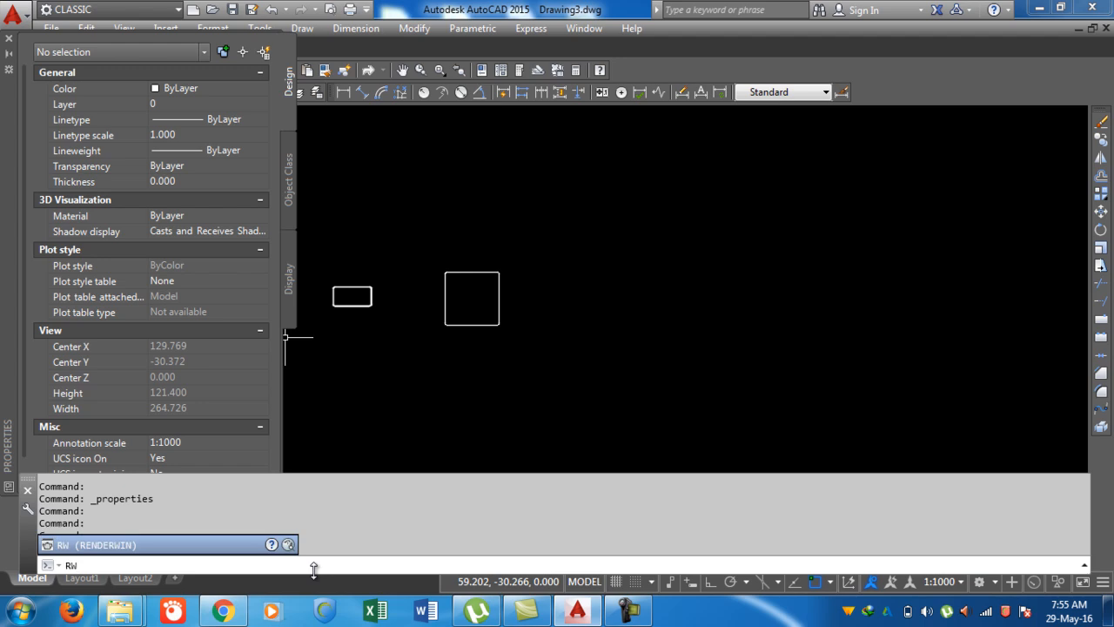
{"action": "key", "text": "BackSpace"}
{"action": "type", "text": "ec"}
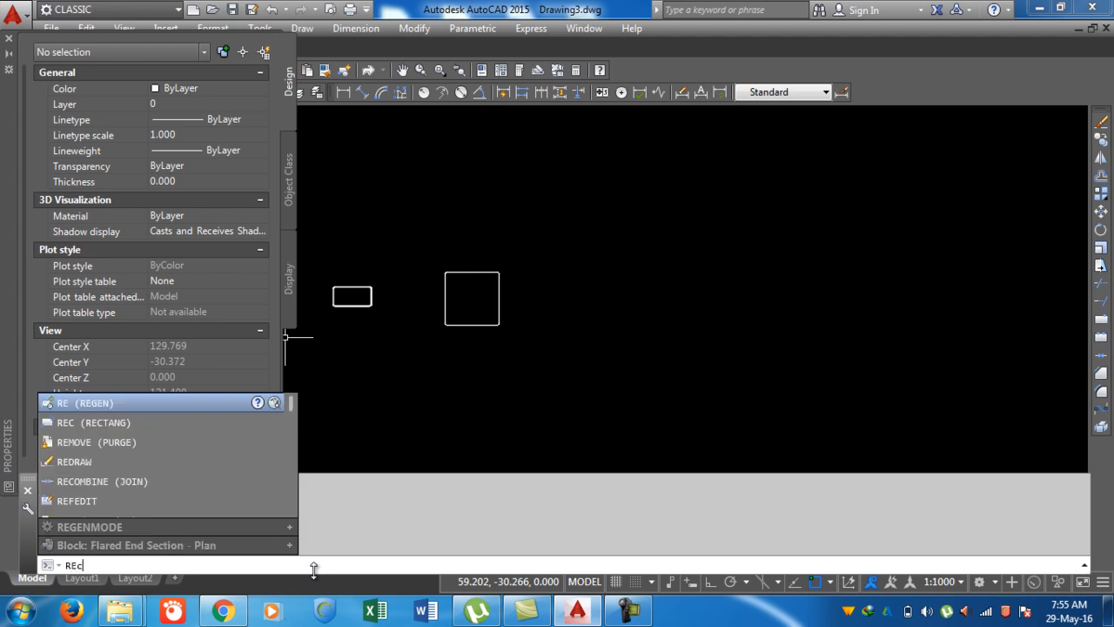
{"action": "key", "text": "Return"}
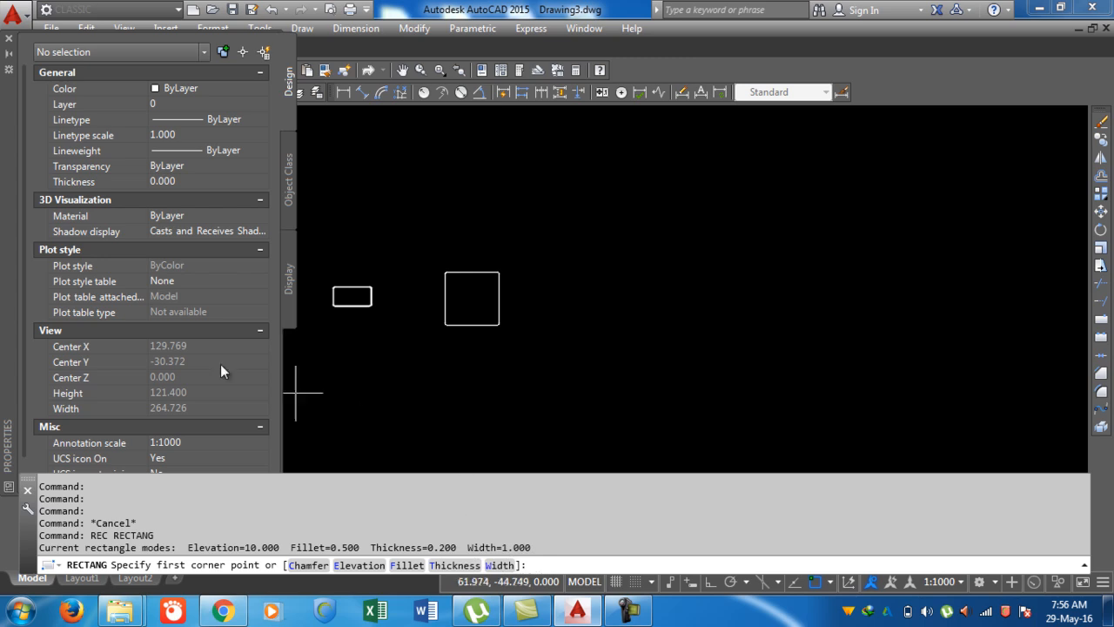
{"action": "left_click", "coordinate": [9, 39]}
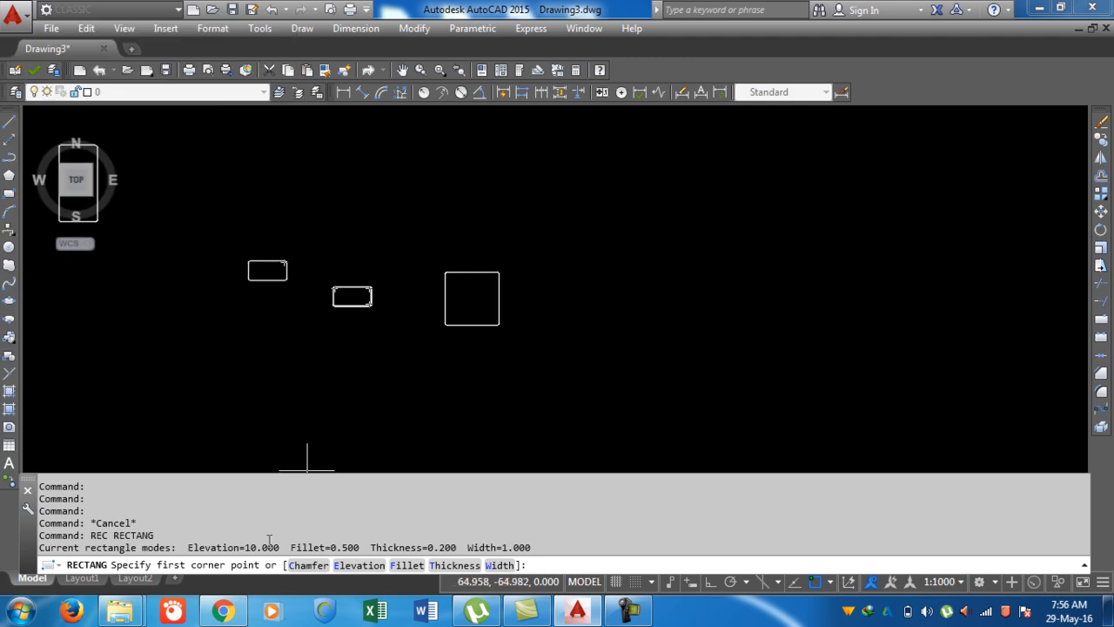
{"action": "key", "text": "Escape"}
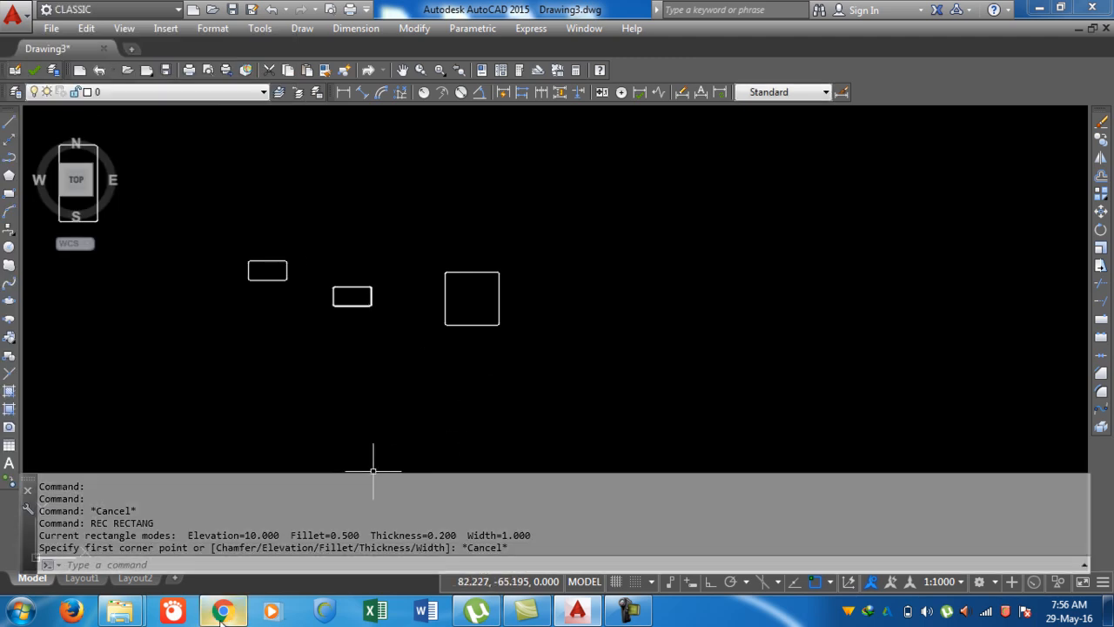
Switch to Chrome and look over the YouTube channel's home page and its featured videos.
{"action": "left_click", "coordinate": [222, 613]}
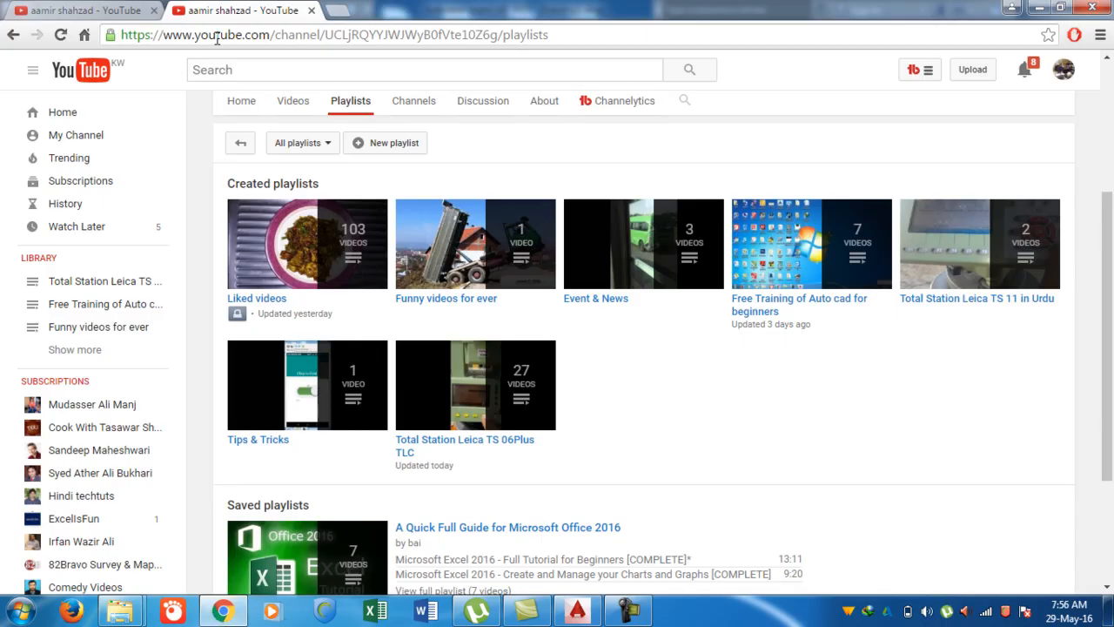
{"action": "left_click", "coordinate": [75, 11]}
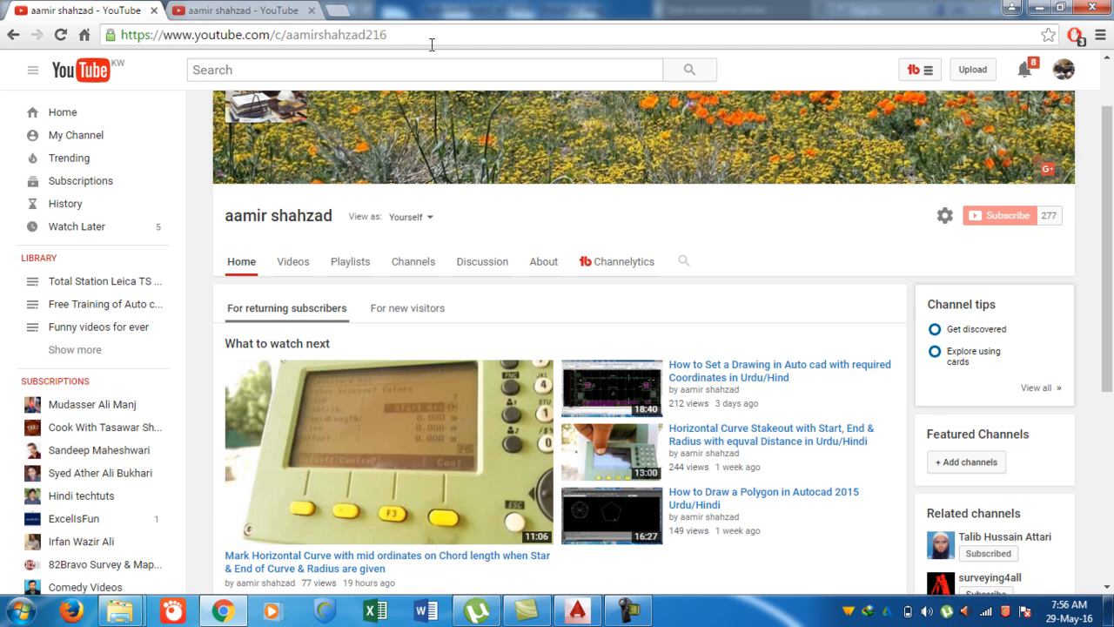
{"action": "scroll", "coordinate": [461, 261], "scroll_direction": "down", "scroll_amount": 2}
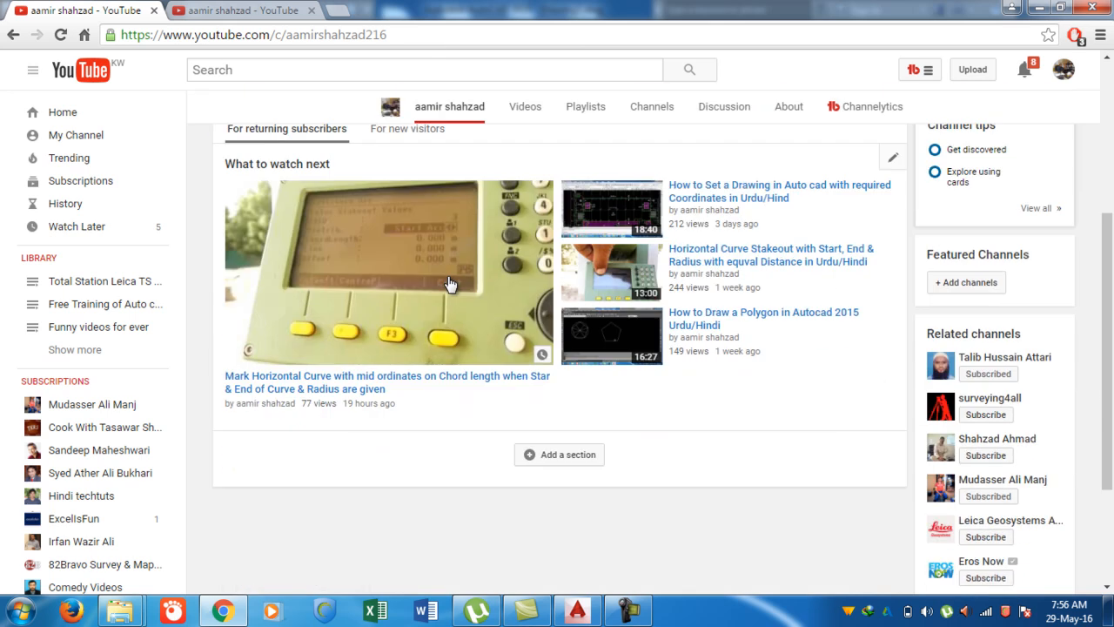
{"action": "scroll", "coordinate": [462, 363], "scroll_direction": "up", "scroll_amount": 2}
{"action": "scroll", "coordinate": [462, 363], "scroll_direction": "up", "scroll_amount": 1}
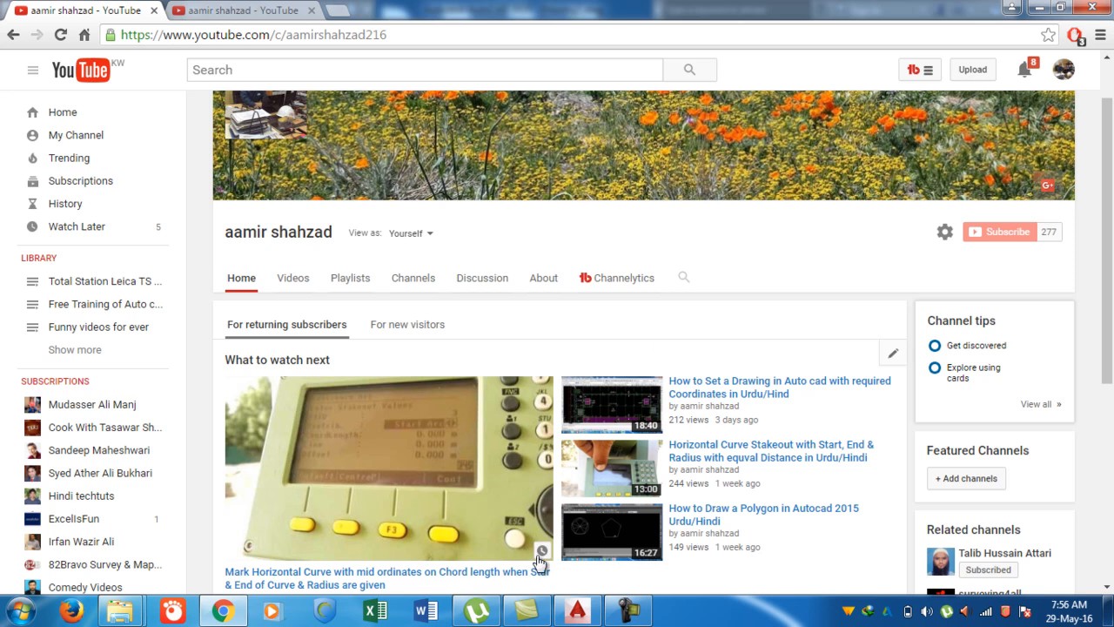
{"action": "left_click", "coordinate": [623, 614]}
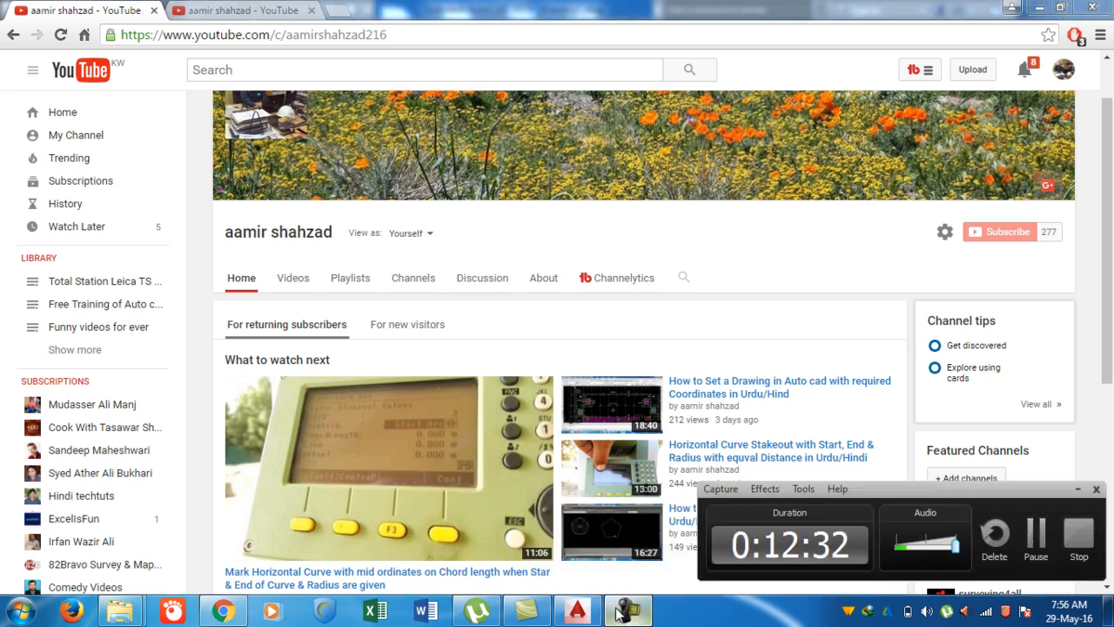